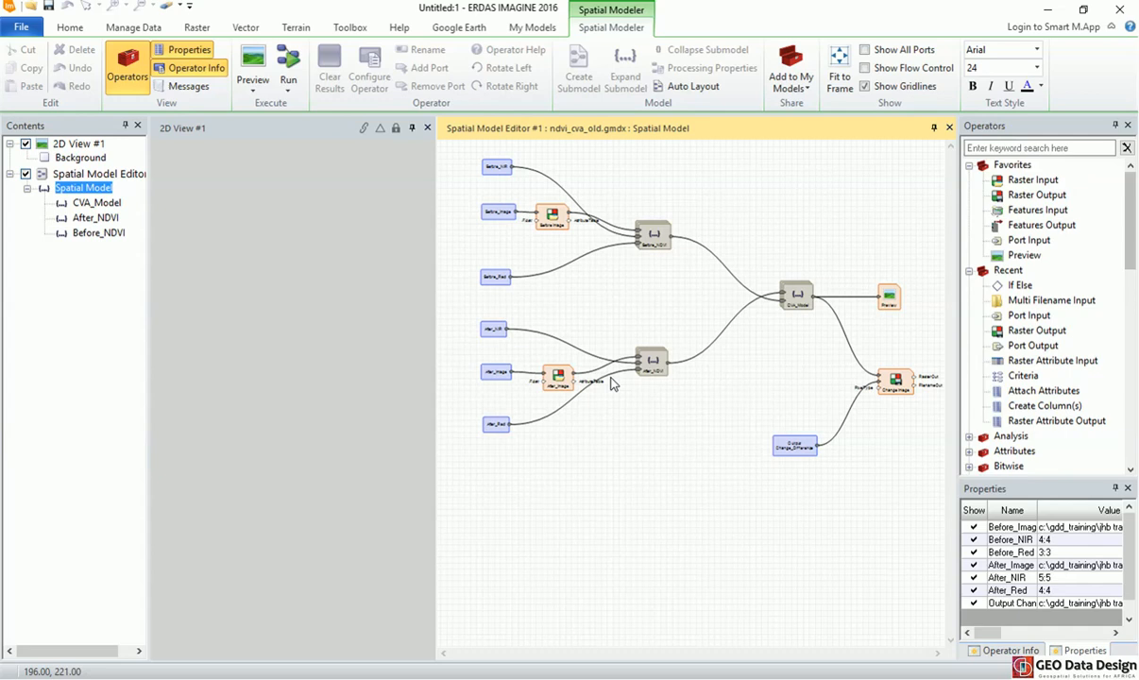
Examine the operator chains inside the Before_NDVI, After_NDVI and CVA_Model submodels.
{"action": "double_click", "coordinate": [657, 243]}
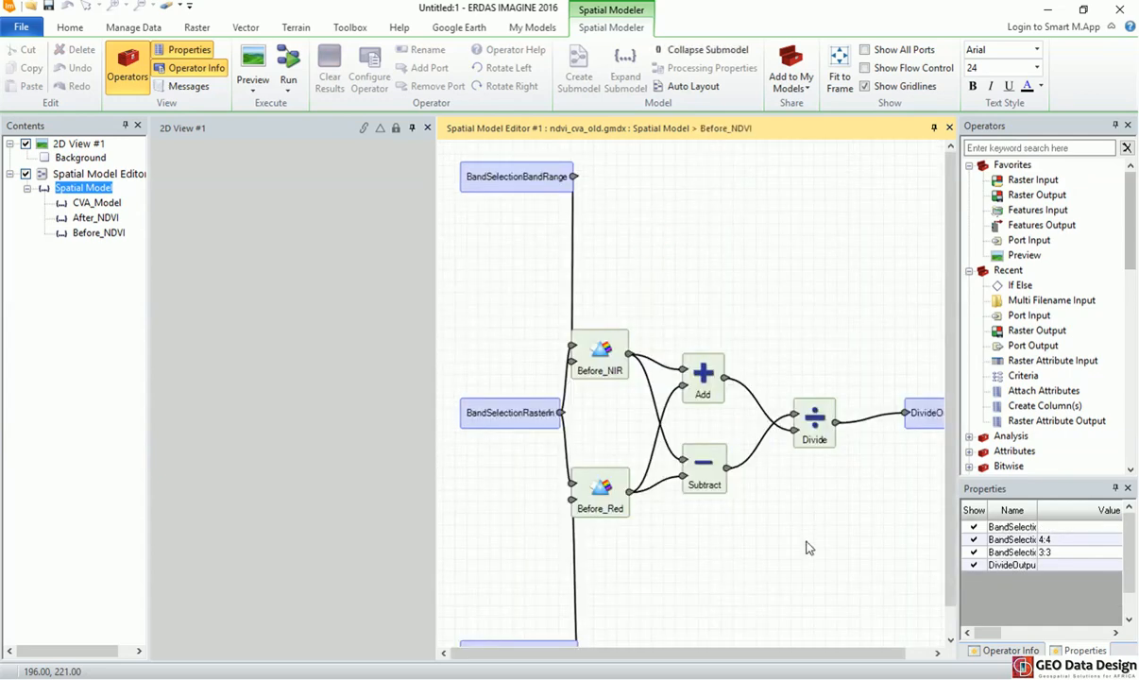
{"action": "scroll", "coordinate": [804, 528], "scroll_direction": "down", "scroll_amount": 2}
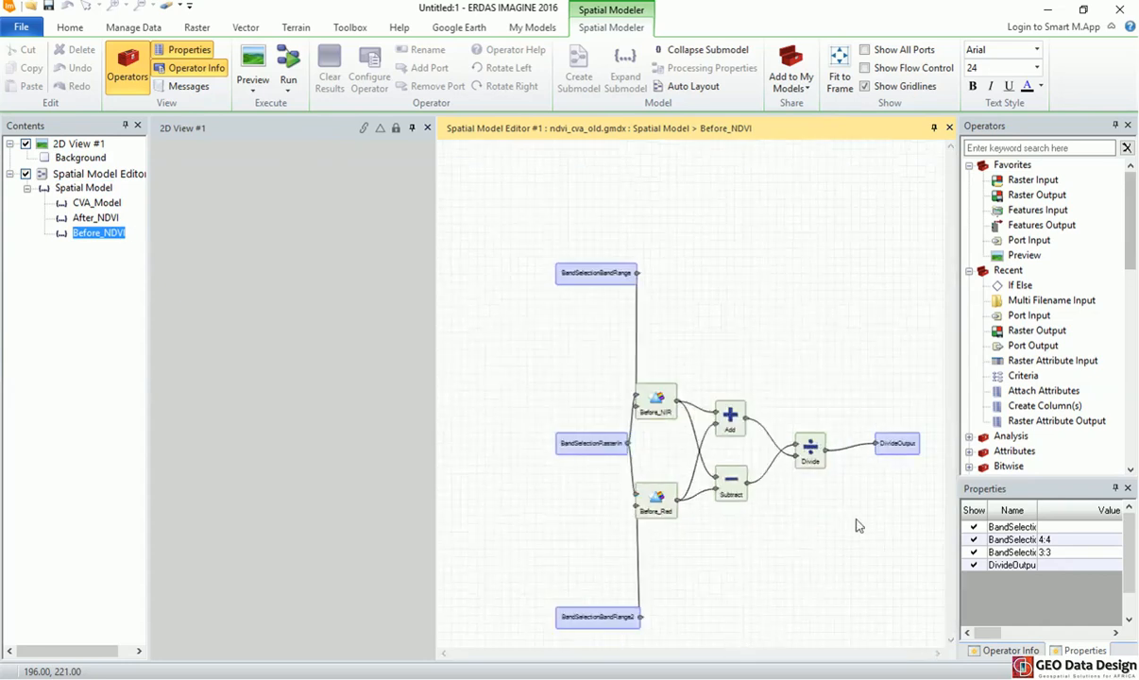
{"action": "scroll", "coordinate": [871, 521], "scroll_direction": "up", "scroll_amount": 1}
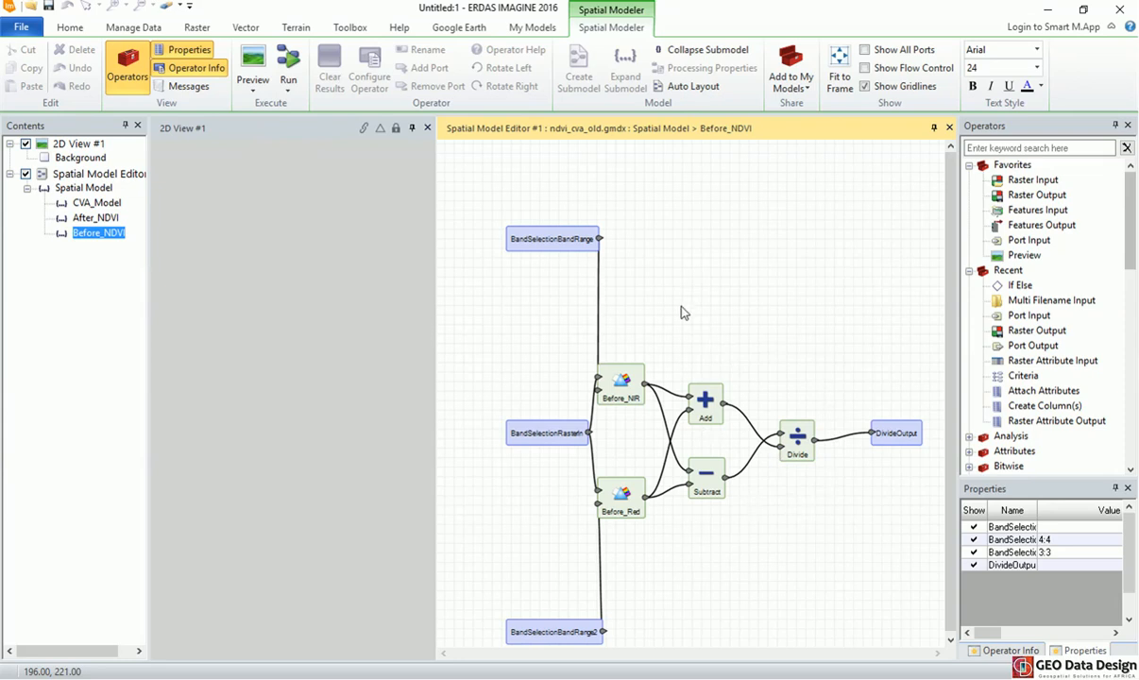
{"action": "left_click", "coordinate": [83, 188]}
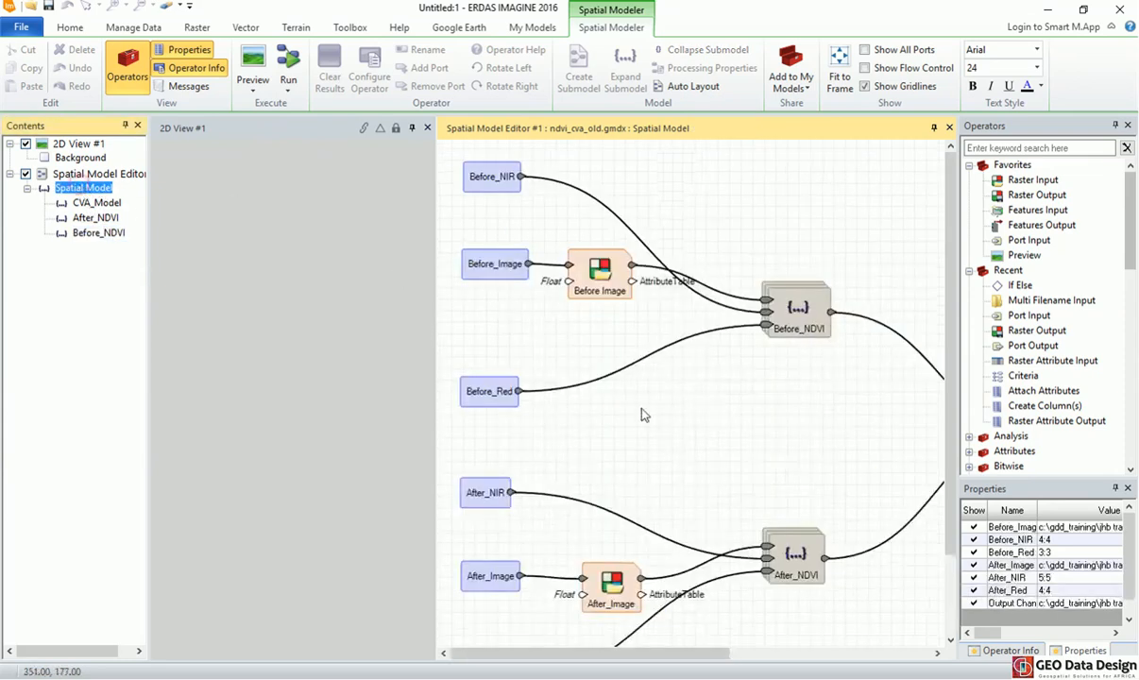
{"action": "double_click", "coordinate": [797, 552]}
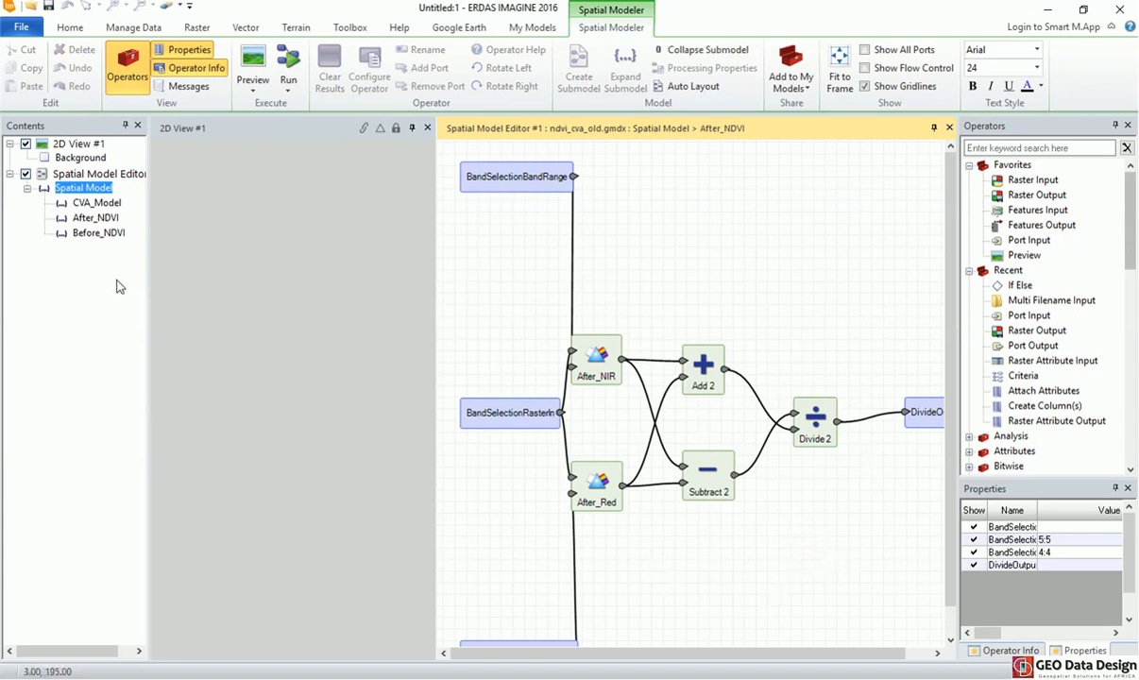
{"action": "left_click", "coordinate": [94, 204]}
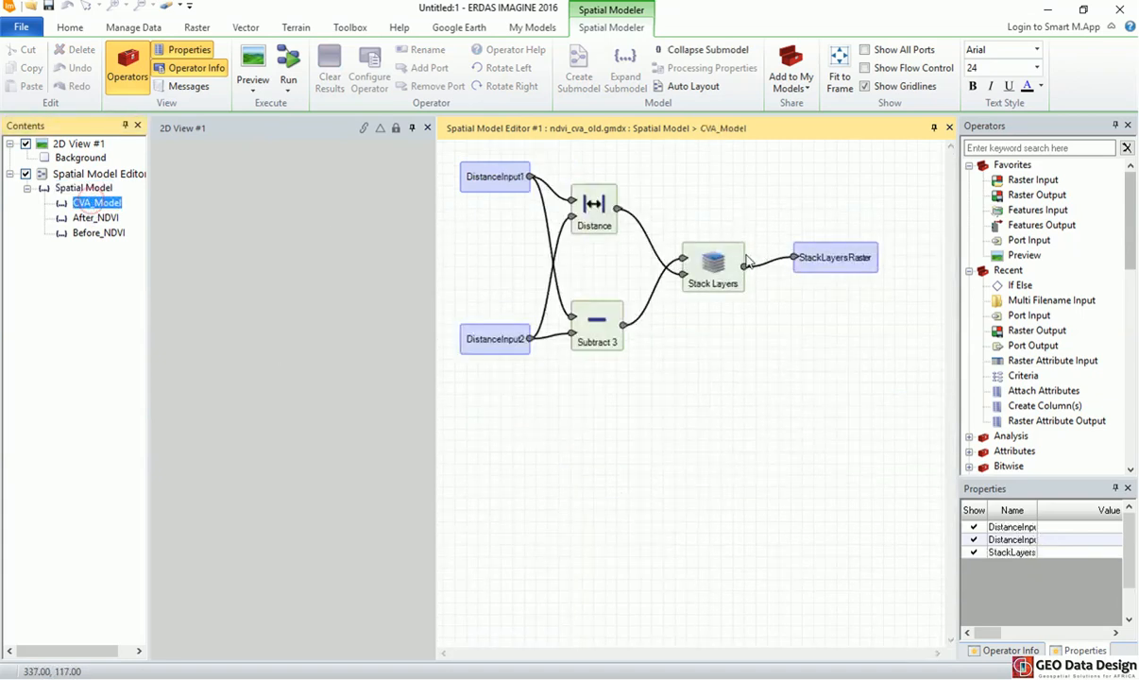
{"action": "left_click", "coordinate": [95, 217]}
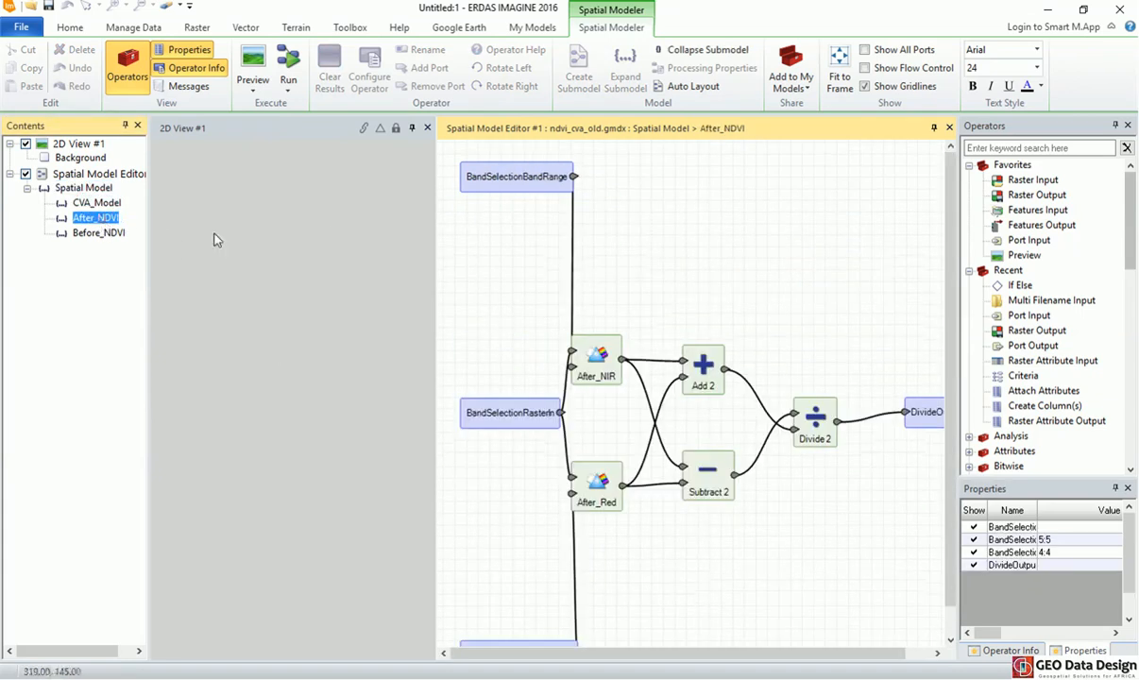
Find the Criteria operator and place it in the Before_NDVI submodel, above the Divide operator.
{"action": "left_click", "coordinate": [98, 232]}
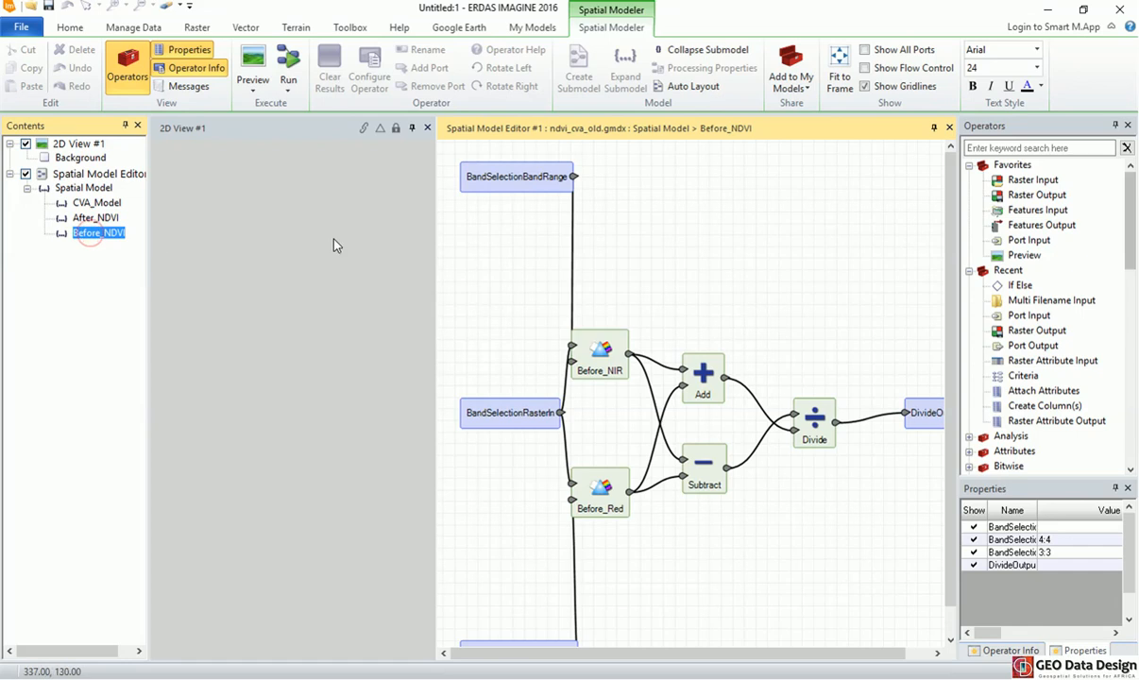
{"action": "left_click", "coordinate": [1015, 148]}
{"action": "type", "text": "cri"}
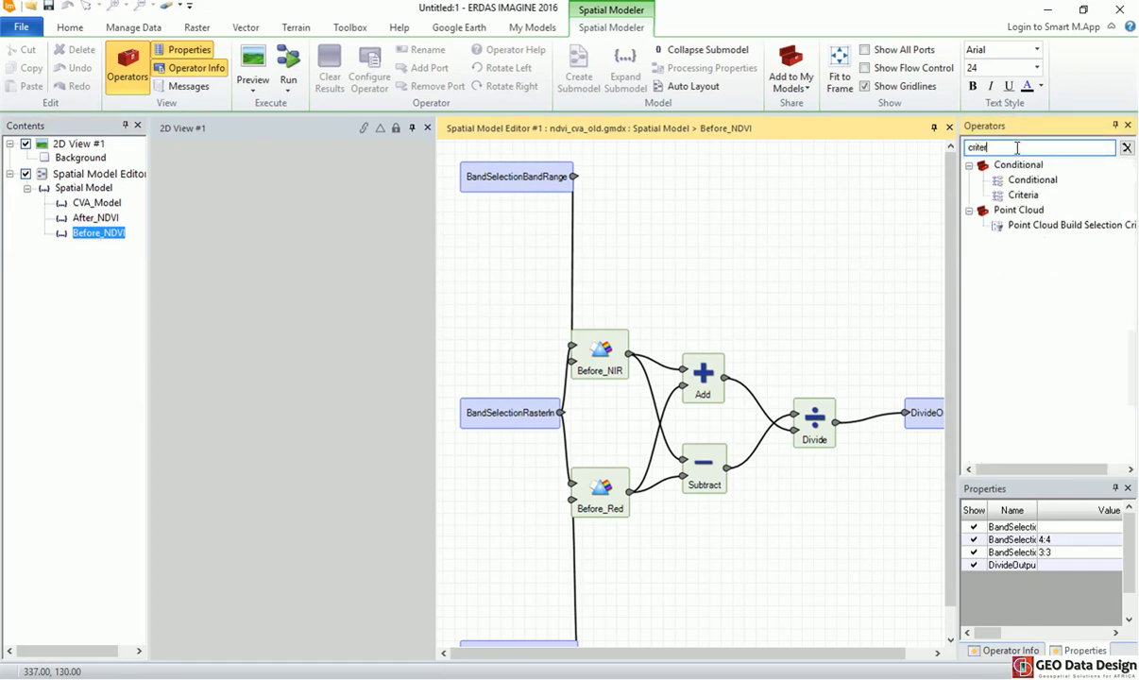
{"action": "type", "text": "ter"}
{"action": "left_click_drag", "start_coordinate": [1023, 195], "coordinate": [800, 272]}
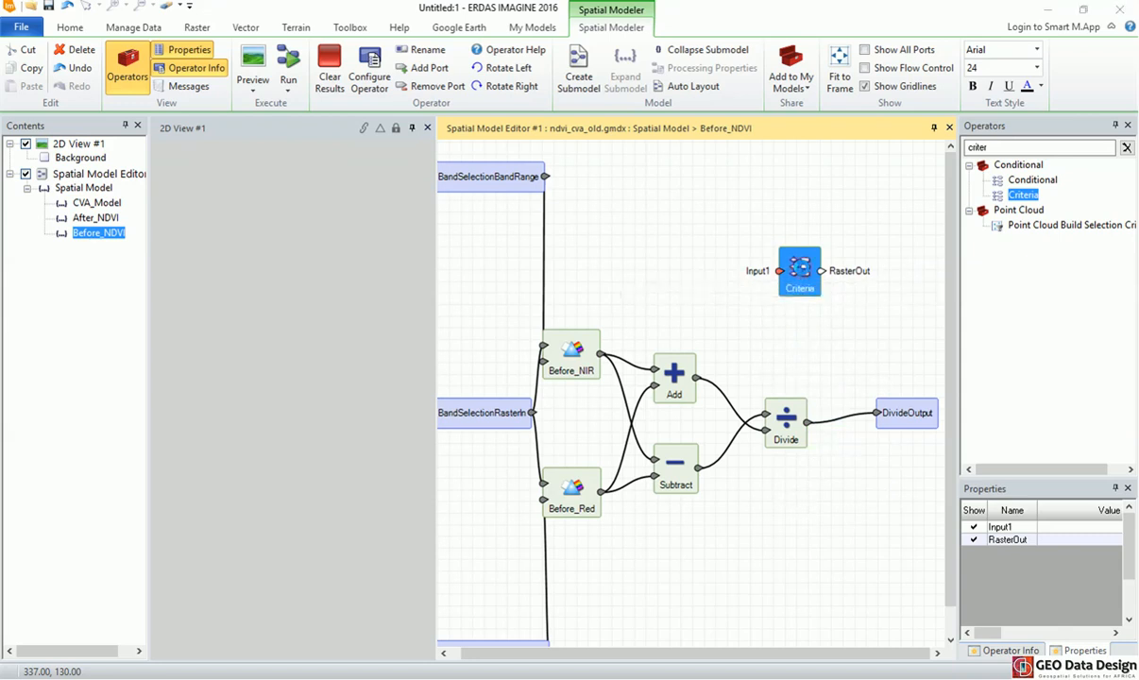
Open the Criteria operator's class table and add rows for classes 1 and 2 above the default row.
{"action": "double_click", "coordinate": [799, 271]}
{"action": "left_click_drag", "start_coordinate": [826, 174], "coordinate": [282, 226]}
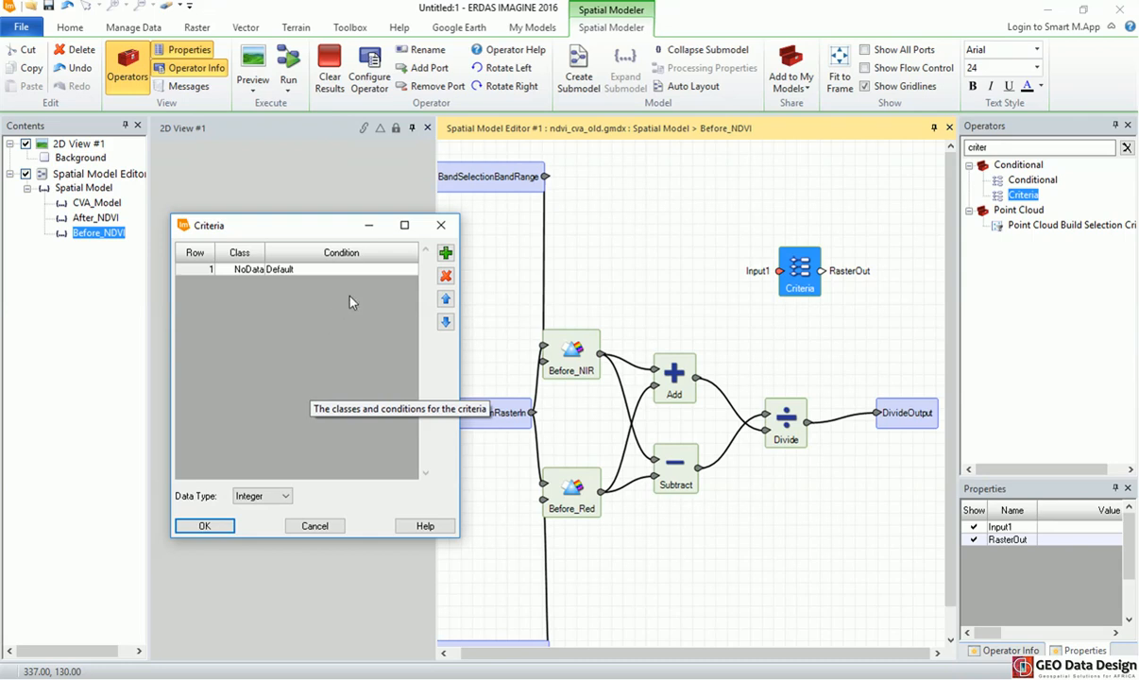
{"action": "left_click", "coordinate": [445, 253]}
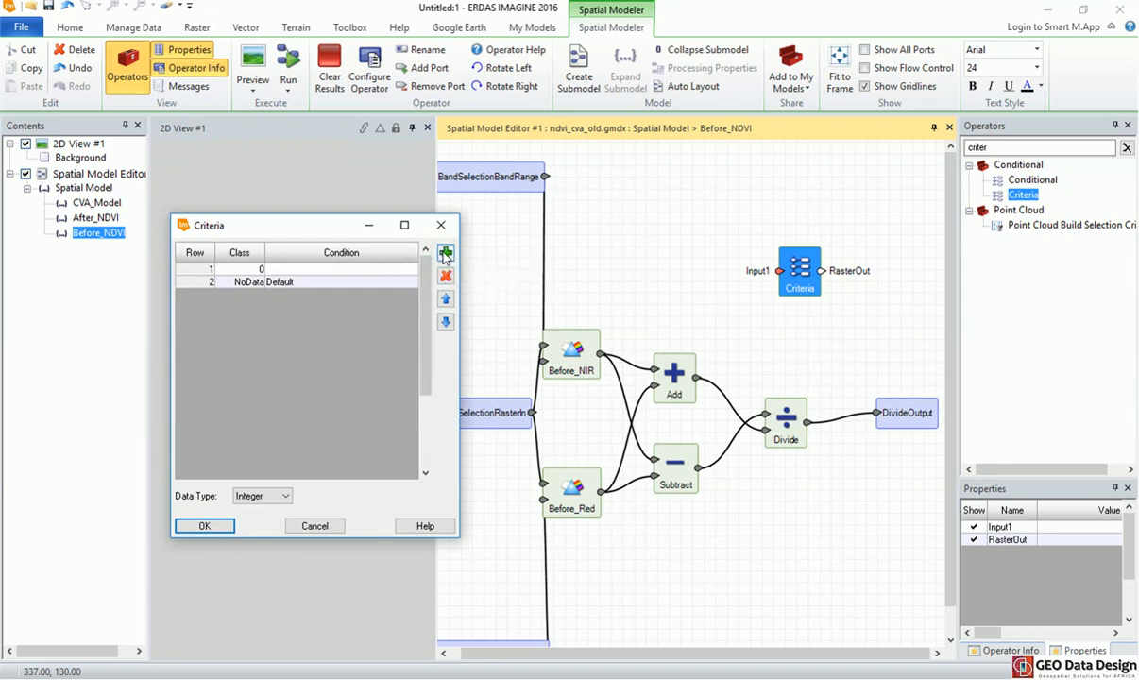
{"action": "left_click", "coordinate": [248, 269]}
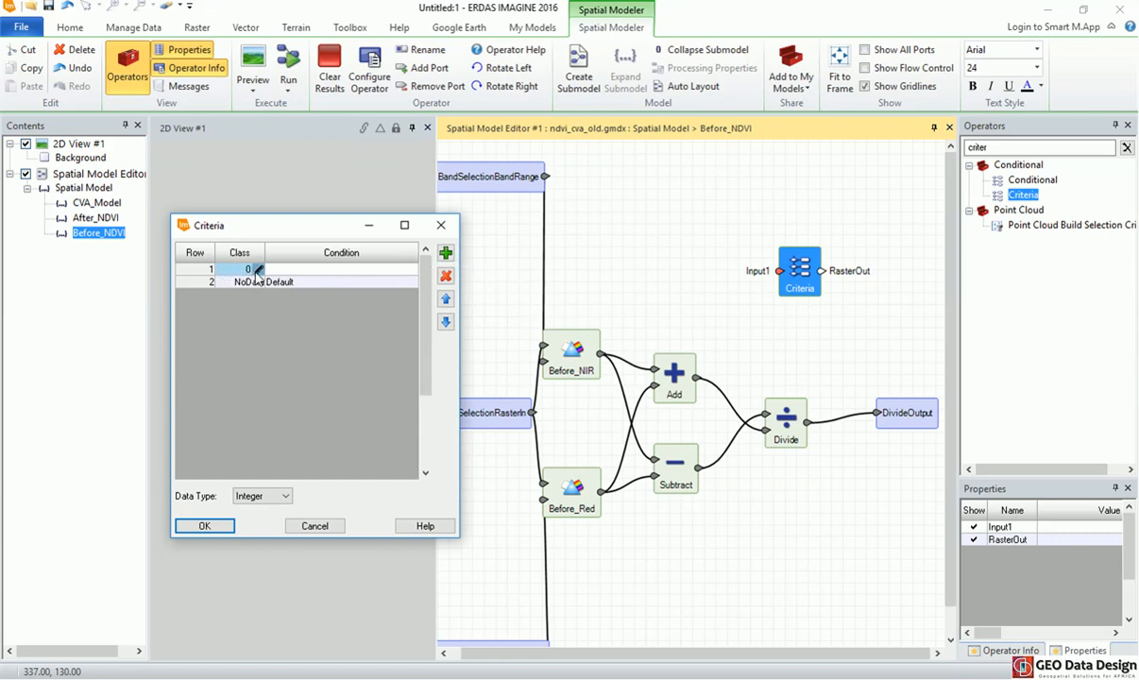
{"action": "left_click", "coordinate": [253, 271]}
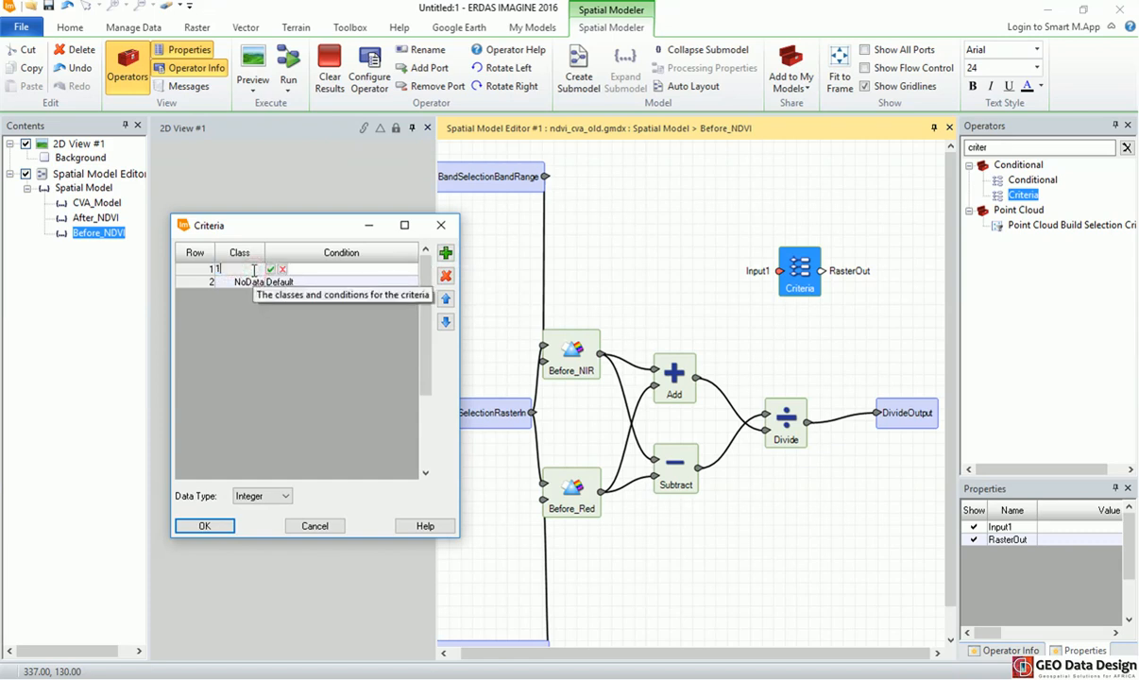
{"action": "left_click", "coordinate": [445, 253]}
{"action": "left_click", "coordinate": [253, 281]}
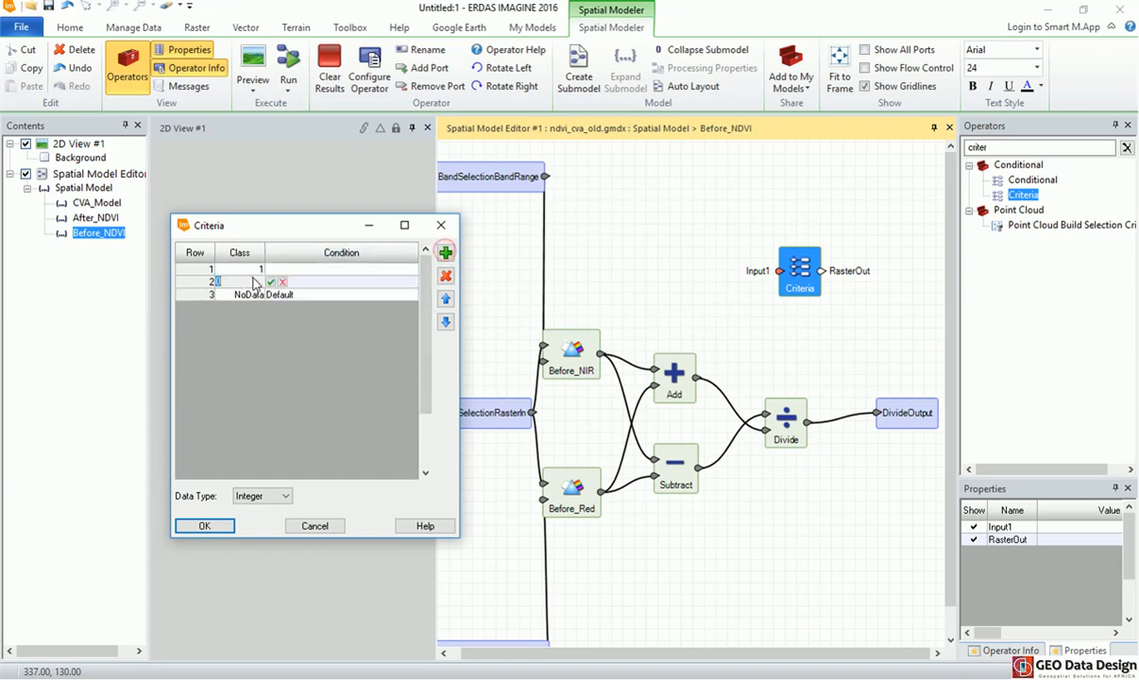
{"action": "type", "text": "2"}
{"action": "key", "text": "Return"}
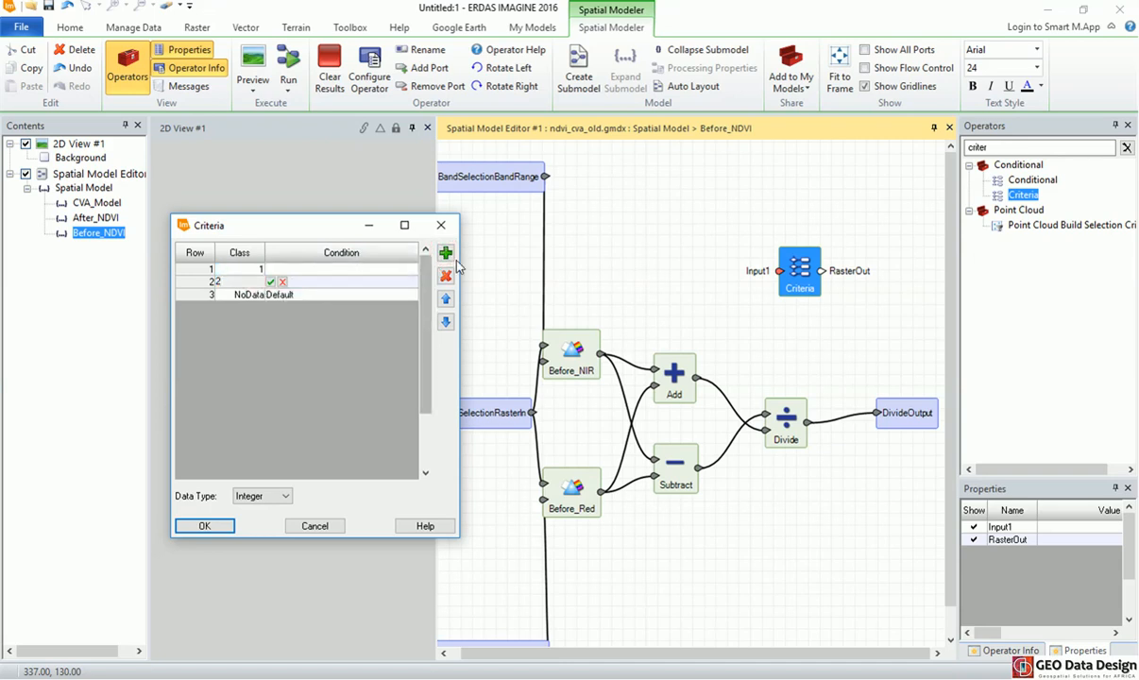
Add rows for classes 3, 4, 5 and 6 to the Criteria table, keeping NoData as the default.
{"action": "left_click", "coordinate": [446, 253]}
{"action": "left_click", "coordinate": [241, 295]}
{"action": "type", "text": "3"}
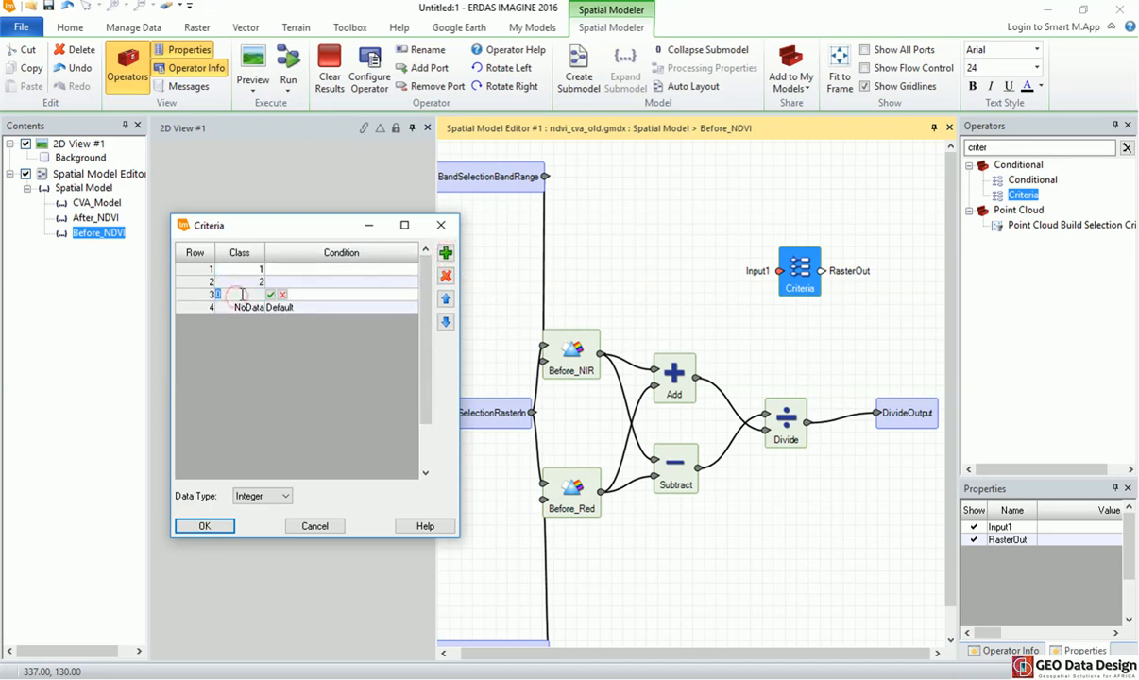
{"action": "key", "text": "Return"}
{"action": "left_click", "coordinate": [446, 253]}
{"action": "left_click", "coordinate": [445, 253]}
{"action": "left_click", "coordinate": [446, 253]}
{"action": "left_click", "coordinate": [325, 279]}
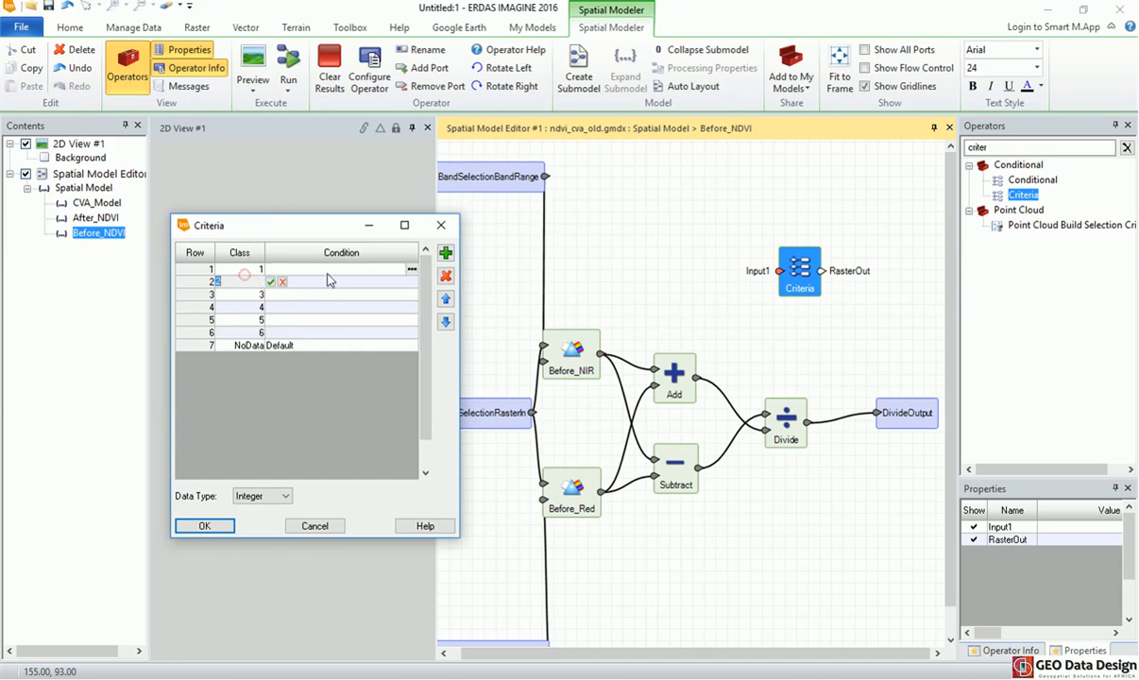
{"action": "key", "text": "Return"}
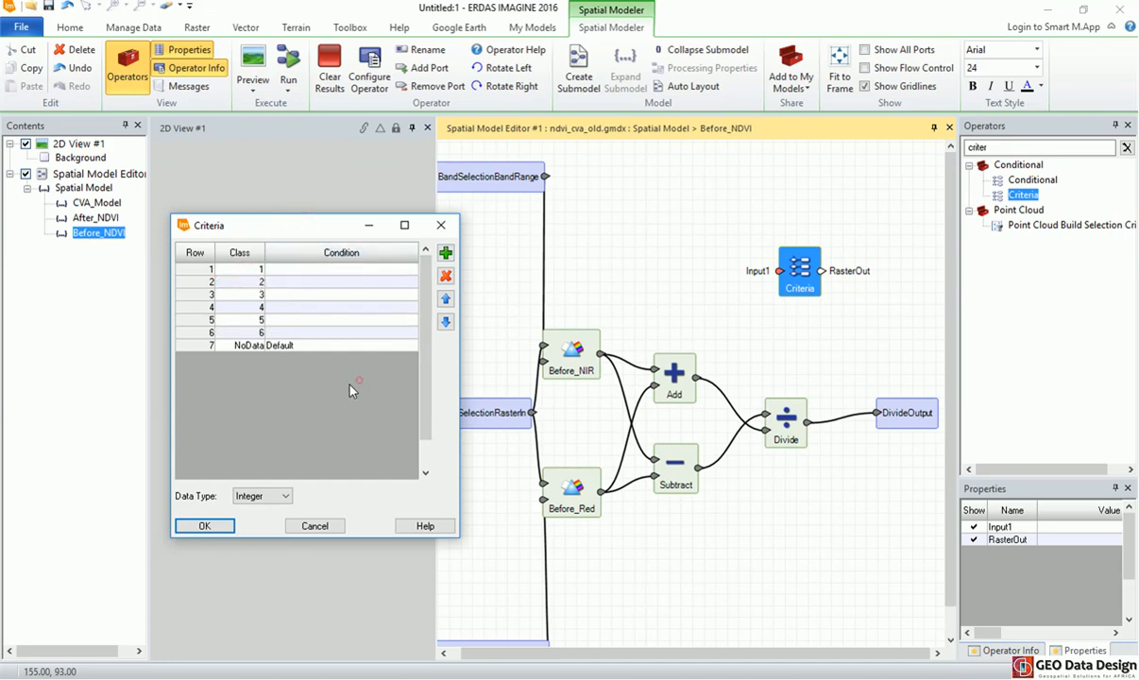
{"action": "left_click", "coordinate": [236, 346]}
{"action": "left_click", "coordinate": [270, 416]}
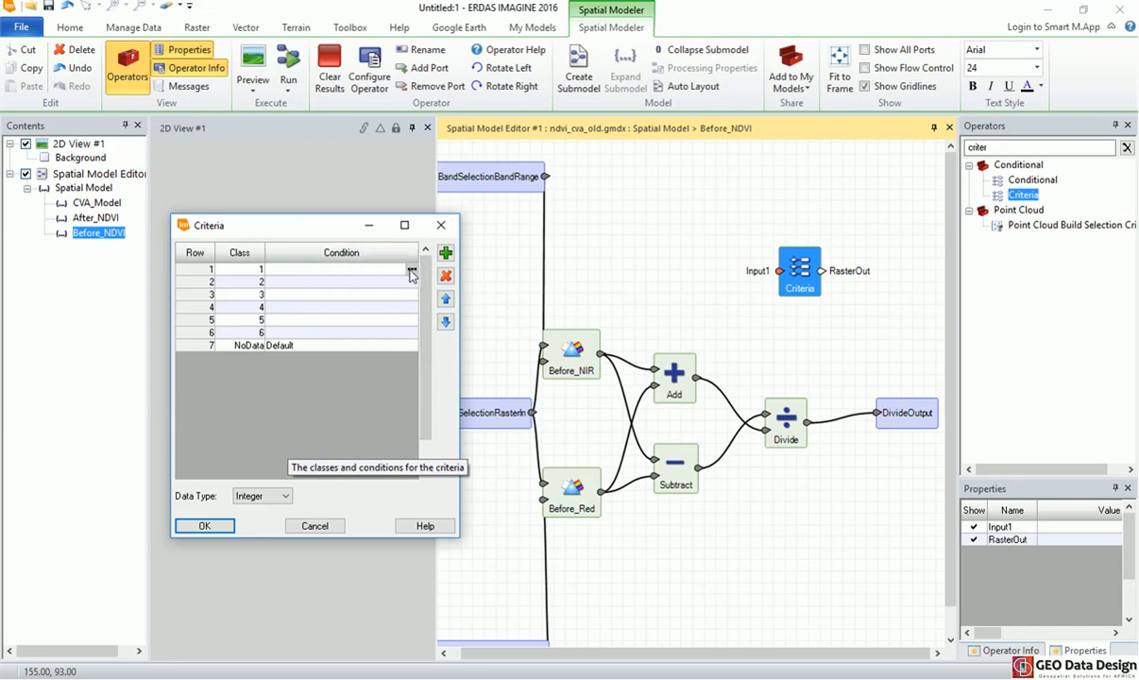
Set the class 1 condition to Input1 band 1 pixel value < 0.
{"action": "left_click", "coordinate": [412, 271]}
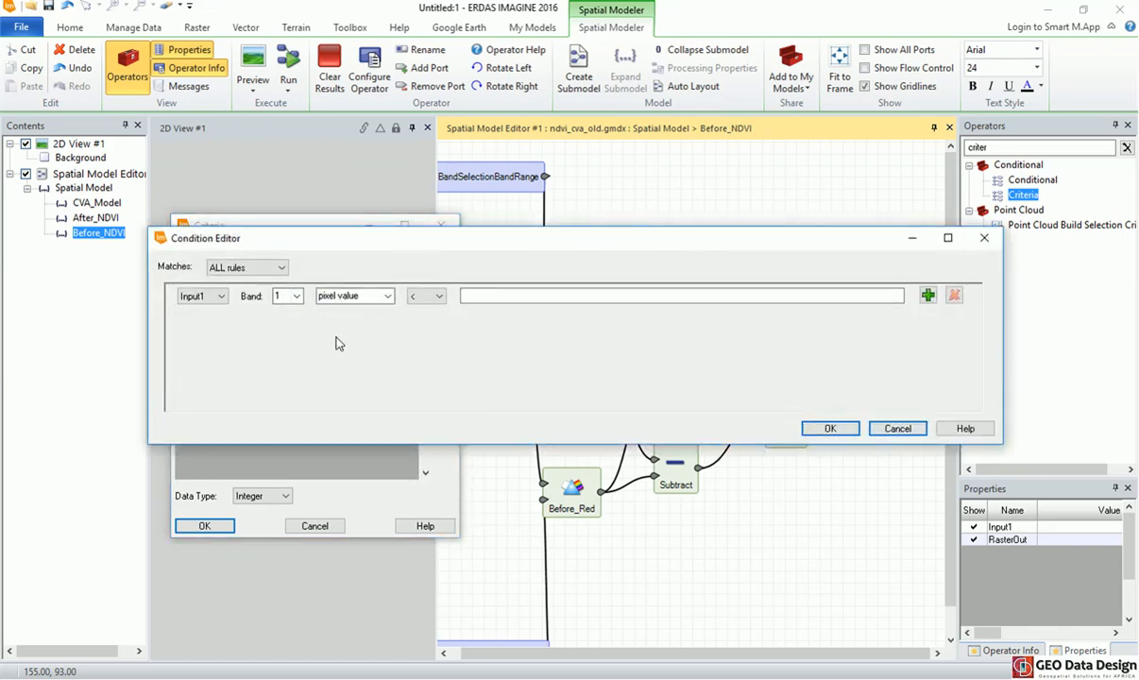
{"action": "left_click", "coordinate": [481, 300]}
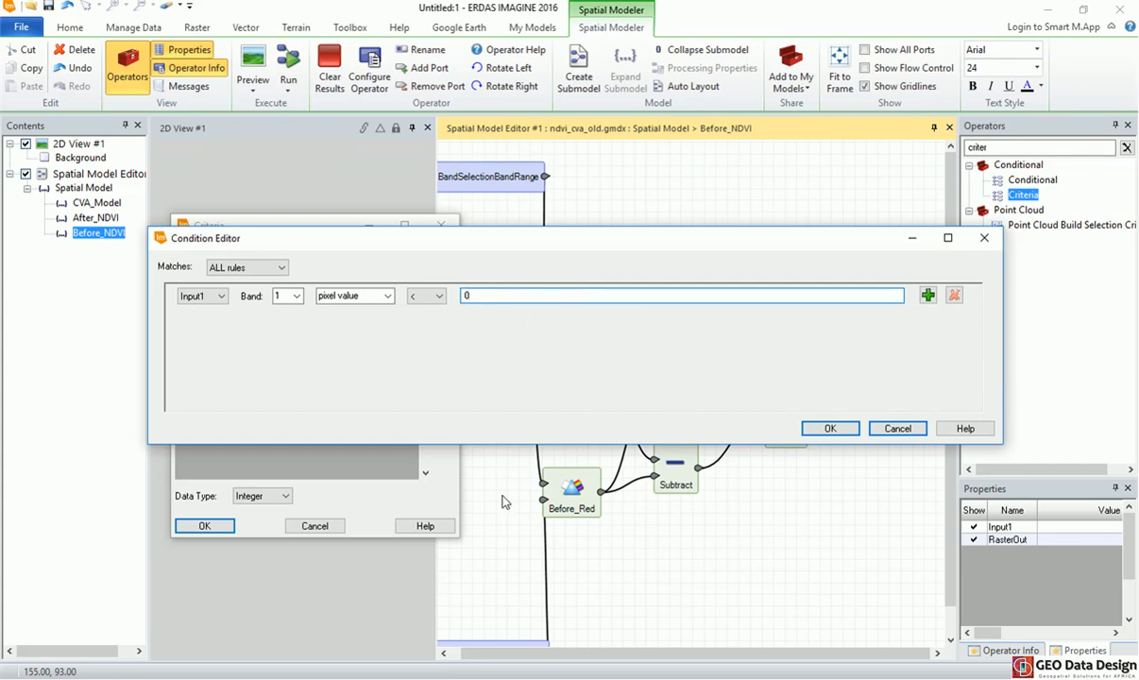
{"action": "left_click", "coordinate": [829, 428]}
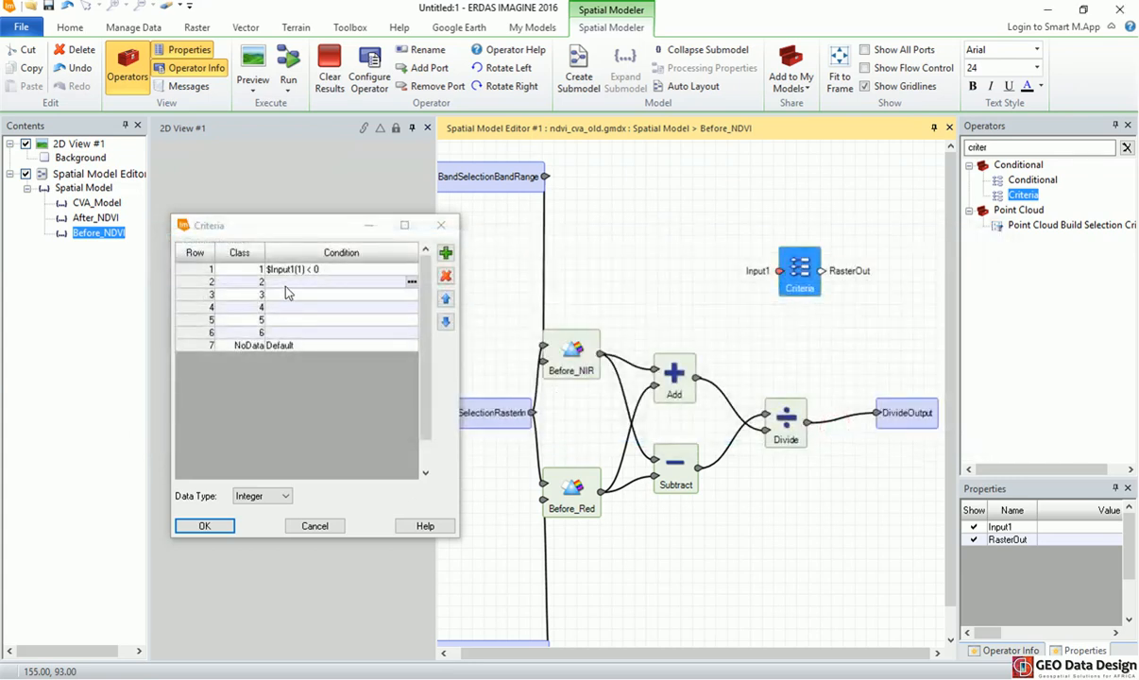
Set the class 2 condition to Input1 band 1 pixel value >= 0 and < 0.2.
{"action": "left_click", "coordinate": [411, 281]}
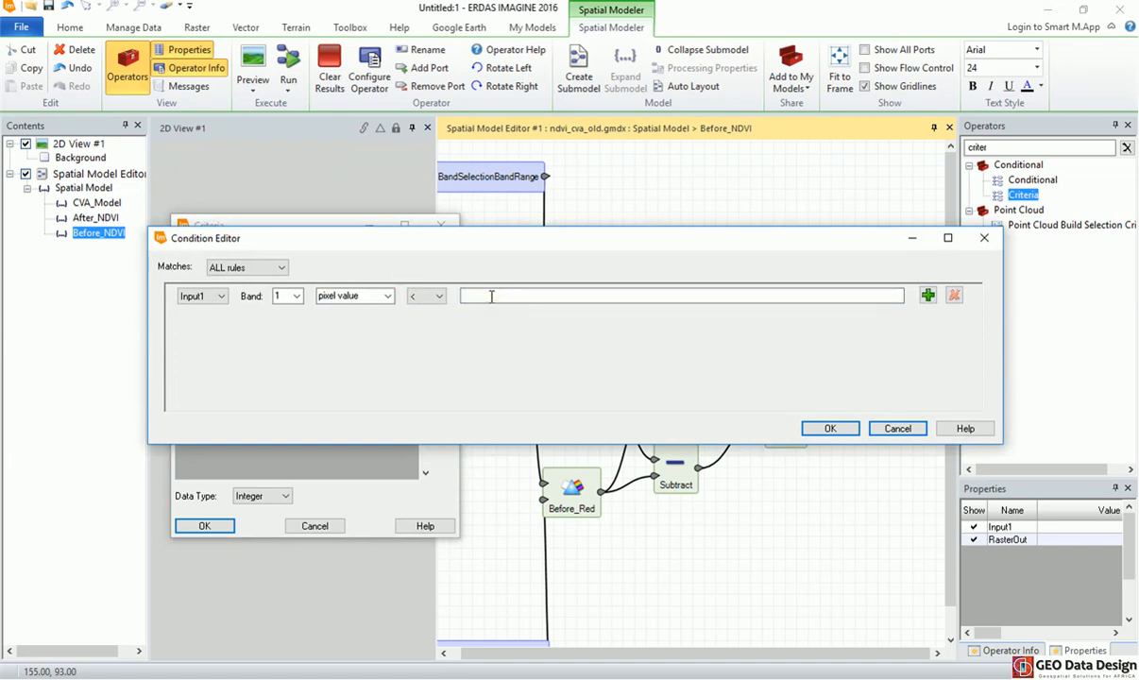
{"action": "left_click", "coordinate": [439, 295]}
{"action": "left_click", "coordinate": [424, 341]}
{"action": "left_click", "coordinate": [472, 296]}
{"action": "type", "text": "0"}
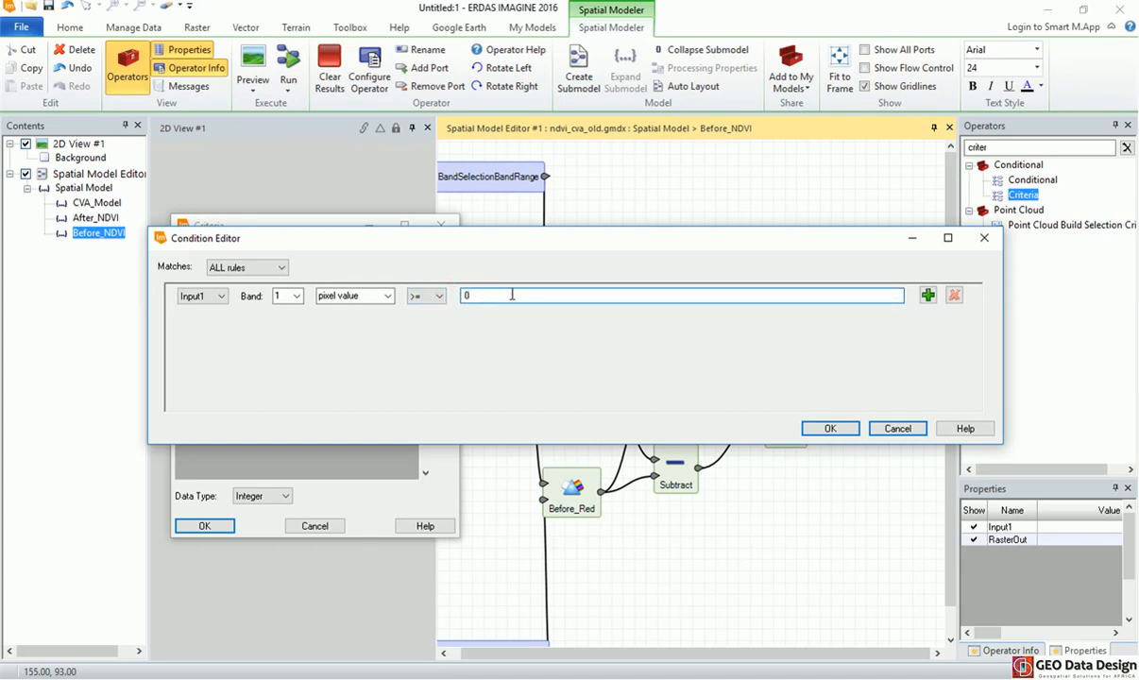
{"action": "left_click", "coordinate": [927, 296]}
{"action": "left_click", "coordinate": [483, 319]}
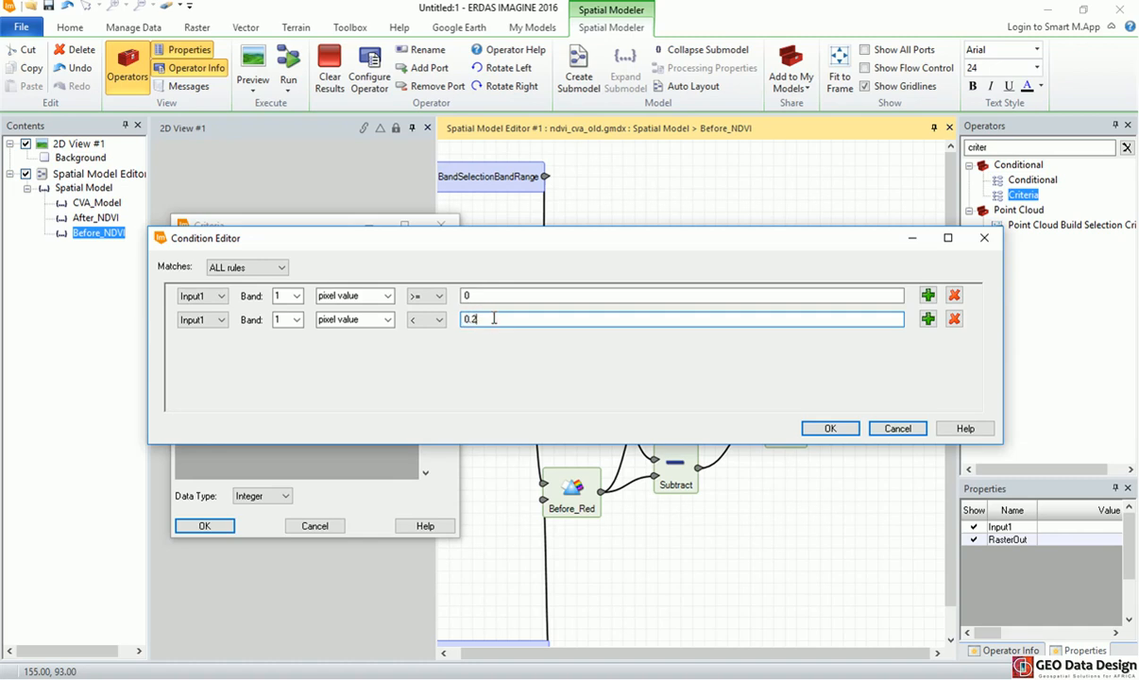
{"action": "left_click", "coordinate": [827, 429]}
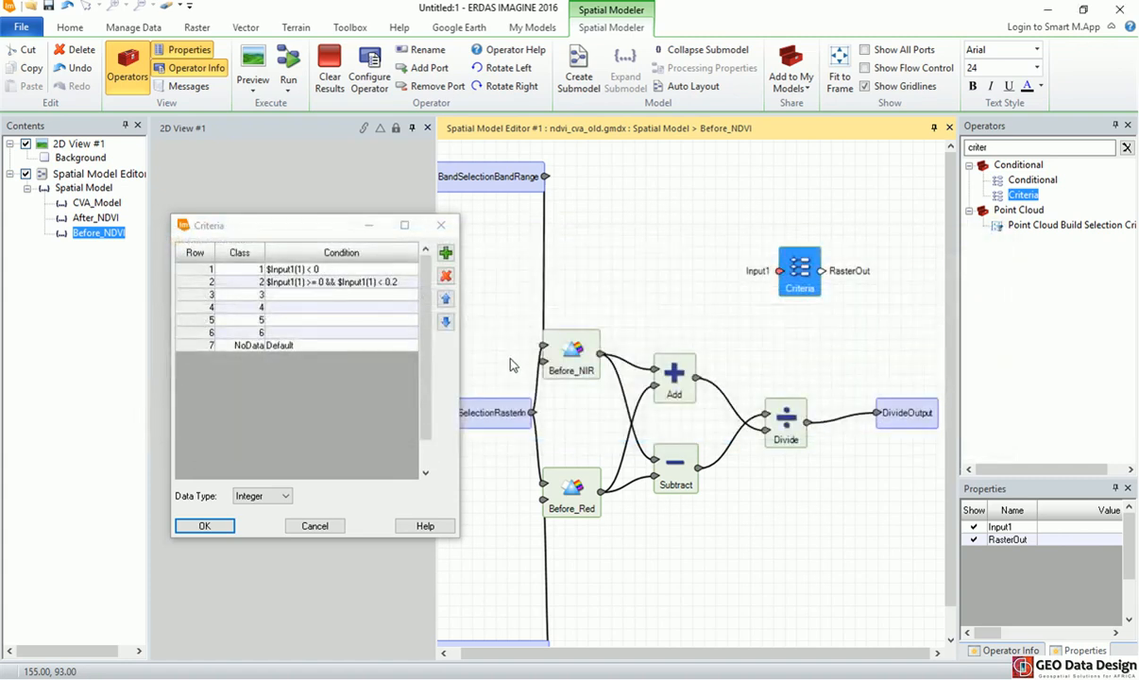
Set the class 3 condition to Input1 band 1 pixel value >= 0.2 and < 0.4.
{"action": "left_click", "coordinate": [412, 294]}
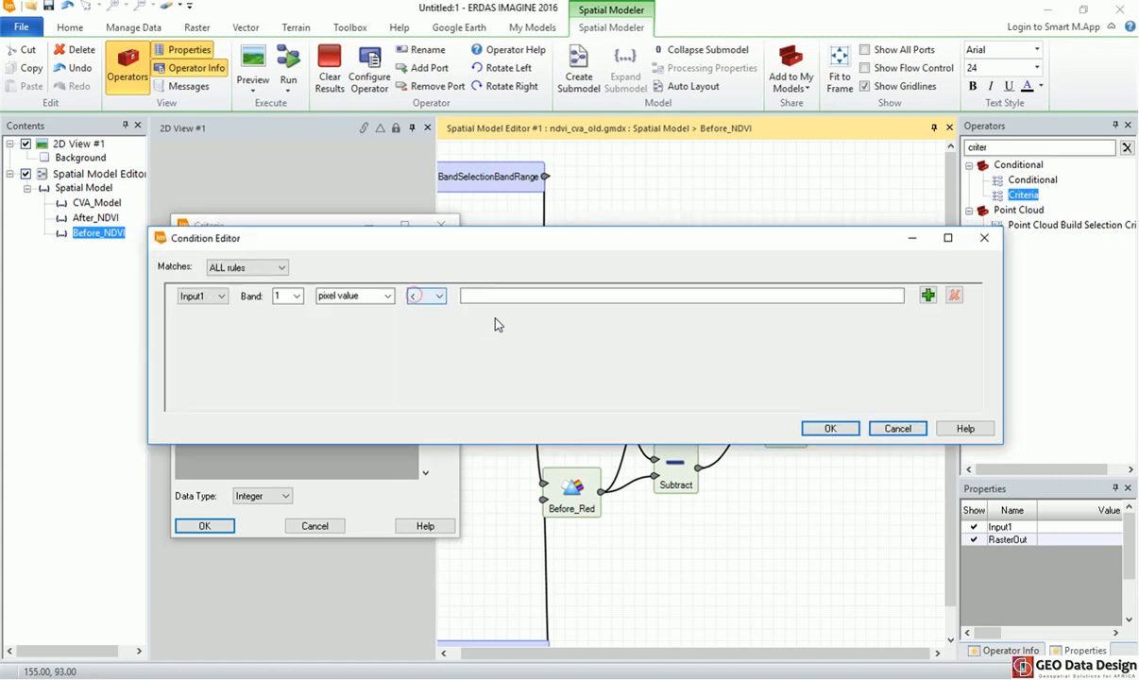
{"action": "left_click", "coordinate": [437, 296]}
{"action": "left_click", "coordinate": [419, 337]}
{"action": "left_click", "coordinate": [473, 296]}
{"action": "type", "text": "0.2"}
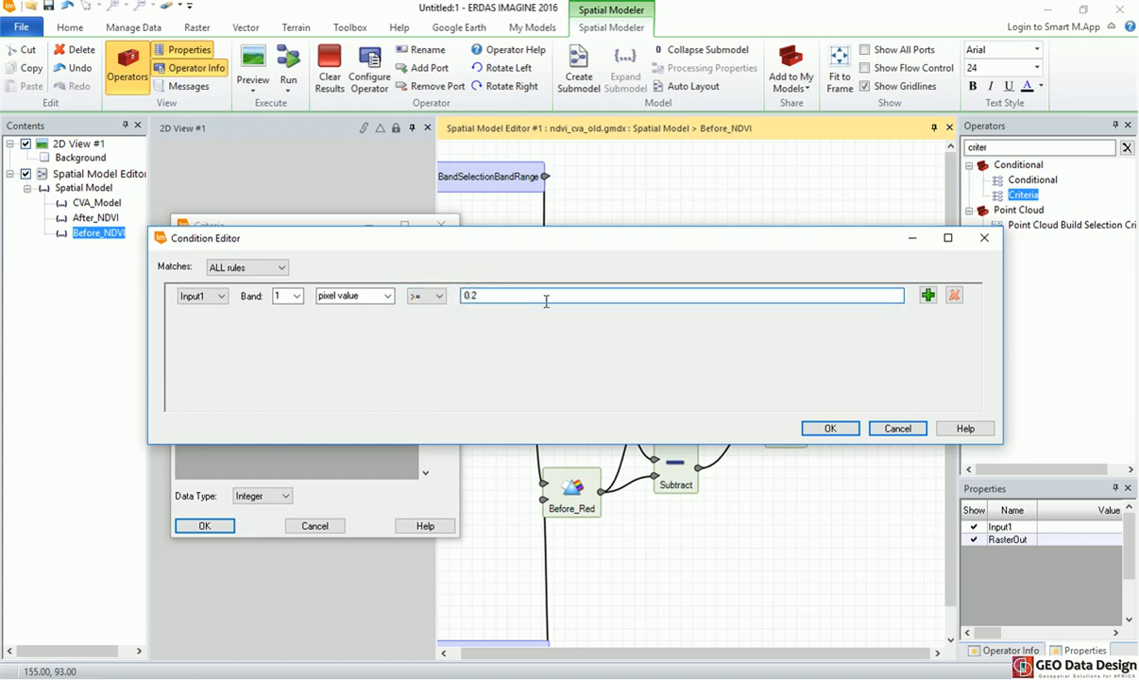
{"action": "left_click", "coordinate": [927, 295]}
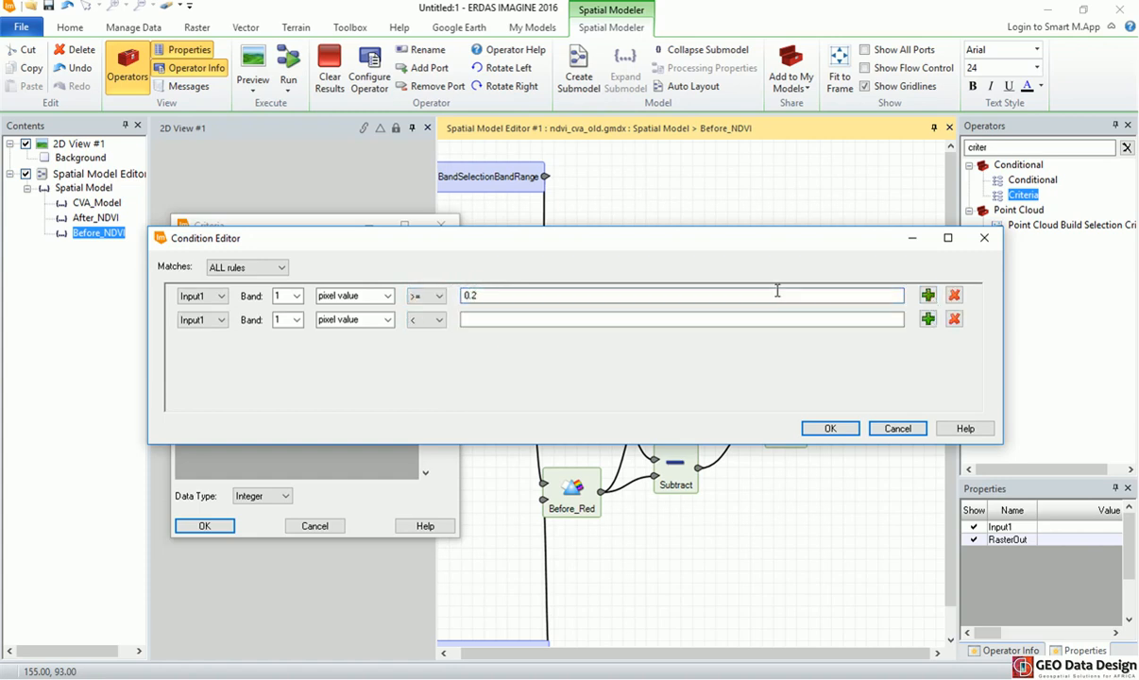
{"action": "left_click", "coordinate": [477, 320]}
{"action": "type", "text": "0"}
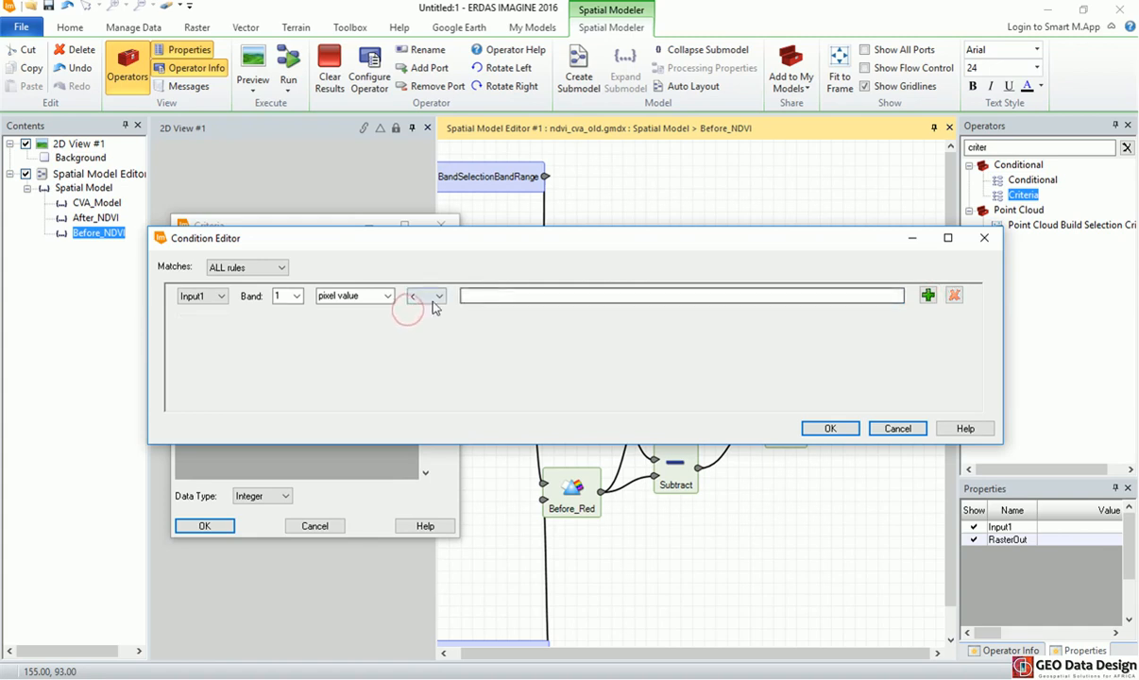
Set the conditions for class 4 to >= 0.4 and < 0.6, class 5 to >= 0.6 and < 0.8, and class 6 to >= 0.8.
{"action": "left_click", "coordinate": [415, 295]}
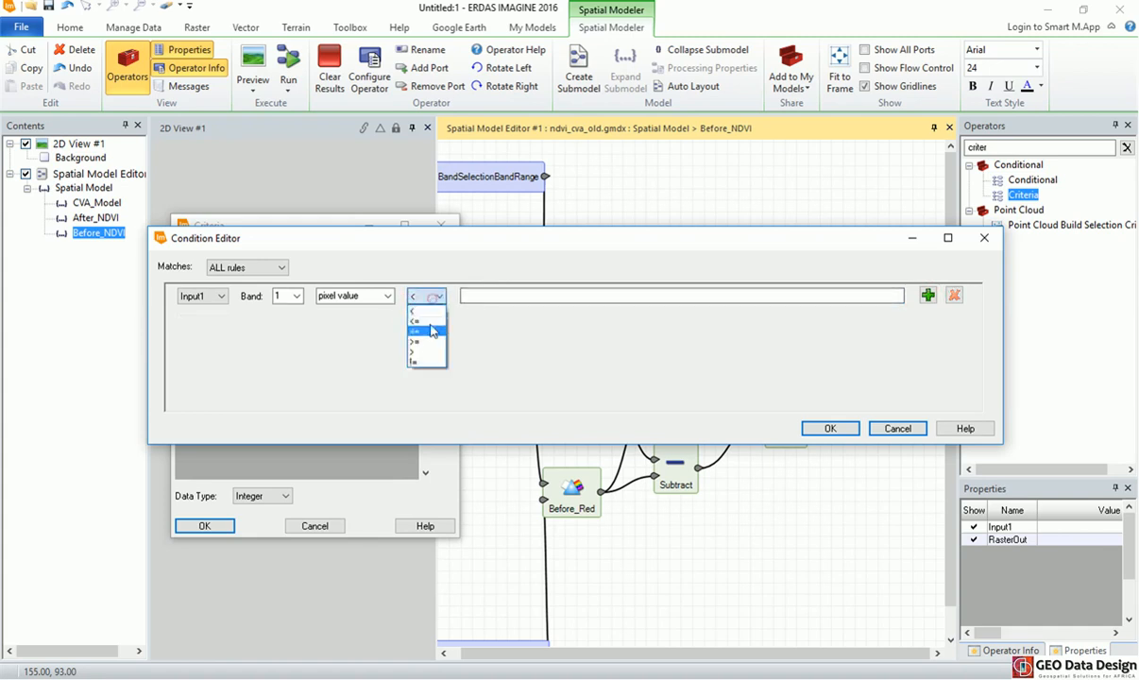
{"action": "left_click", "coordinate": [419, 340]}
{"action": "left_click", "coordinate": [514, 295]}
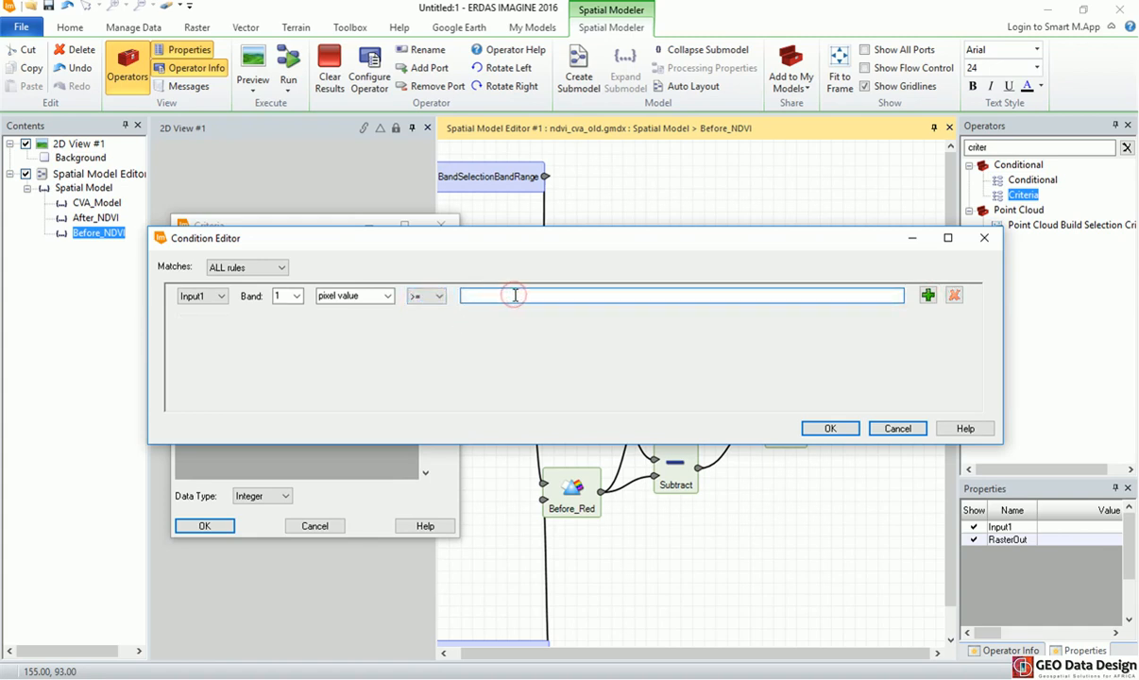
{"action": "type", "text": "0.4"}
{"action": "left_click", "coordinate": [927, 294]}
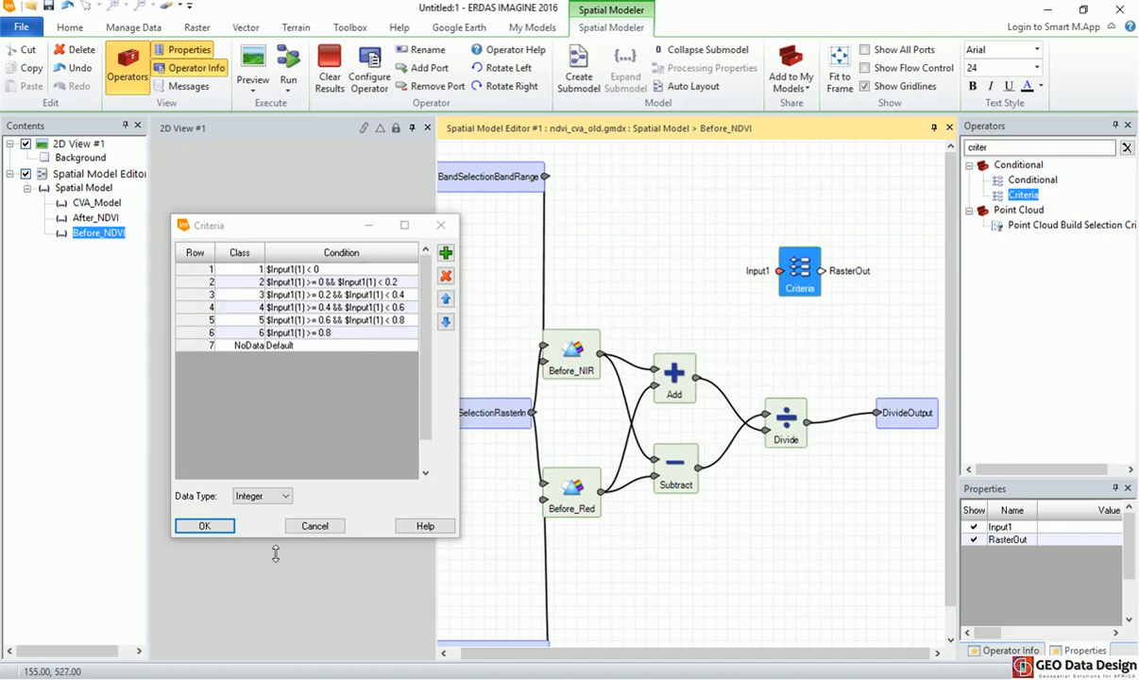
{"action": "left_click", "coordinate": [211, 528]}
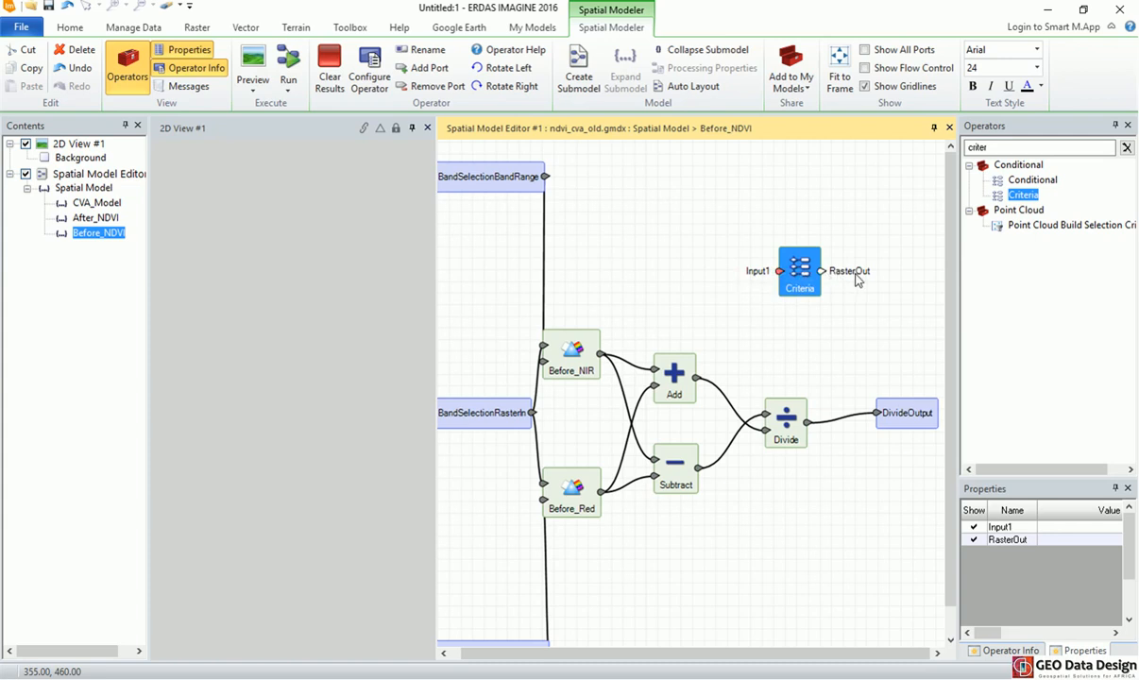
Insert the Criteria operator between Divide and DivideOutput in the Before_NDVI submodel, rewiring both connections and repositioning the operators.
{"action": "left_click_drag", "start_coordinate": [800, 271], "coordinate": [865, 455]}
{"action": "left_click_drag", "start_coordinate": [877, 412], "coordinate": [834, 379]}
{"action": "left_click", "coordinate": [861, 452]}
{"action": "left_click_drag", "start_coordinate": [902, 413], "coordinate": [903, 404]}
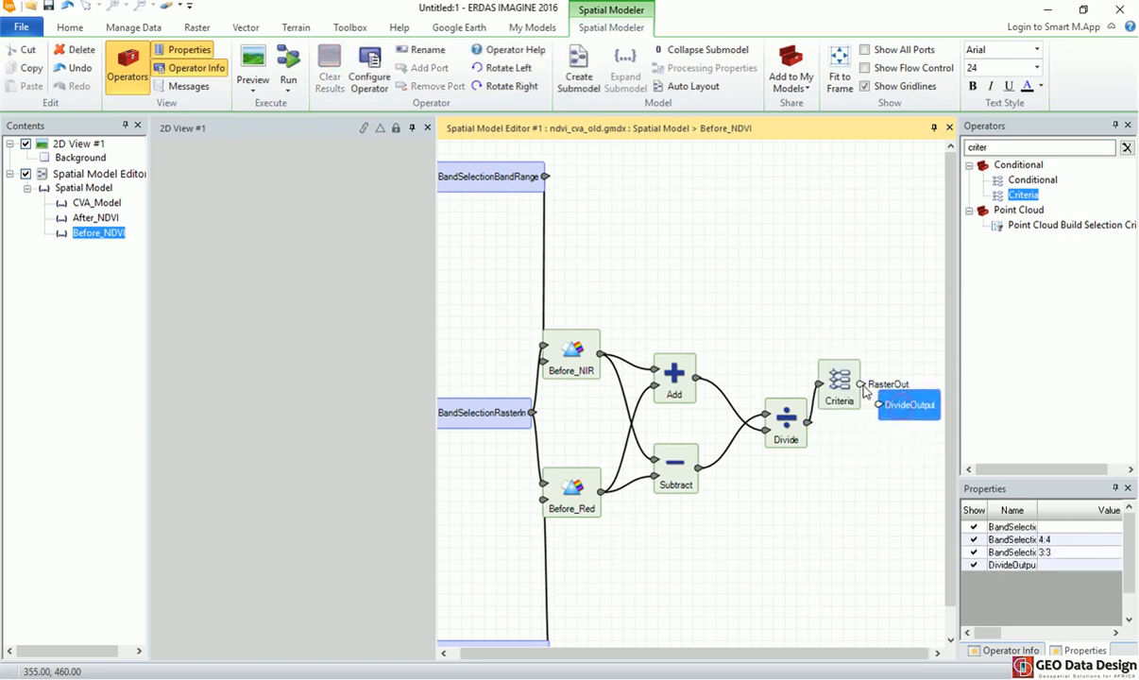
{"action": "left_click_drag", "start_coordinate": [840, 389], "coordinate": [848, 399]}
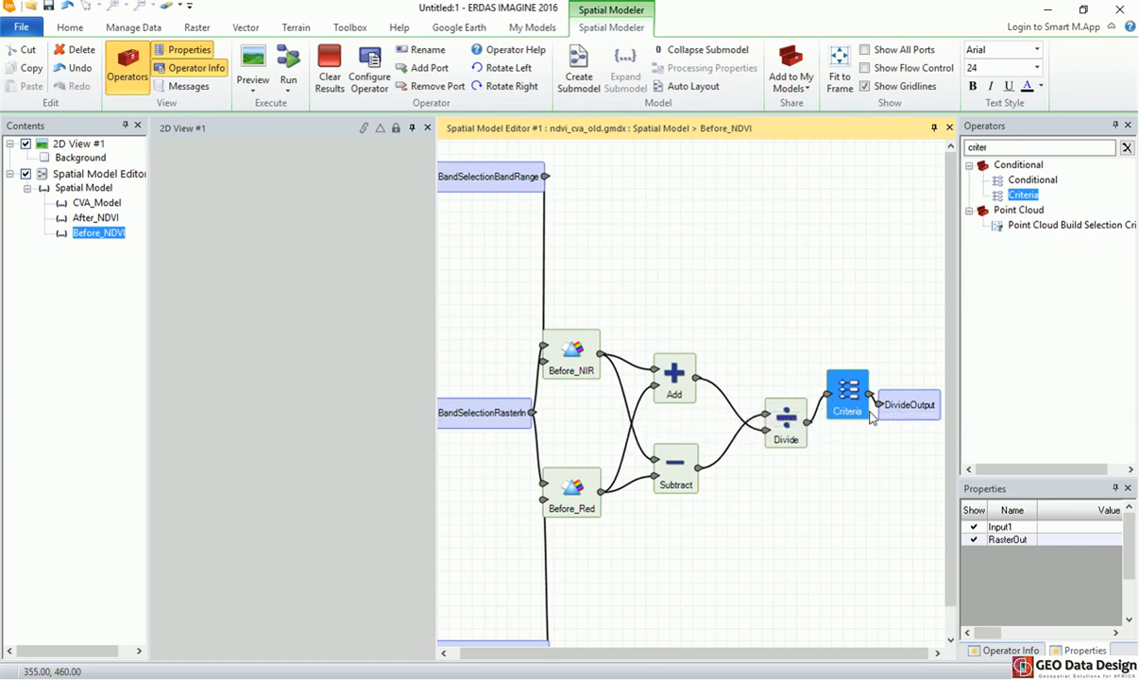
Add a Criteria operator to the After_NDVI submodel and wire it between Divide 2 and the DivideOutput port.
{"action": "left_click", "coordinate": [100, 218]}
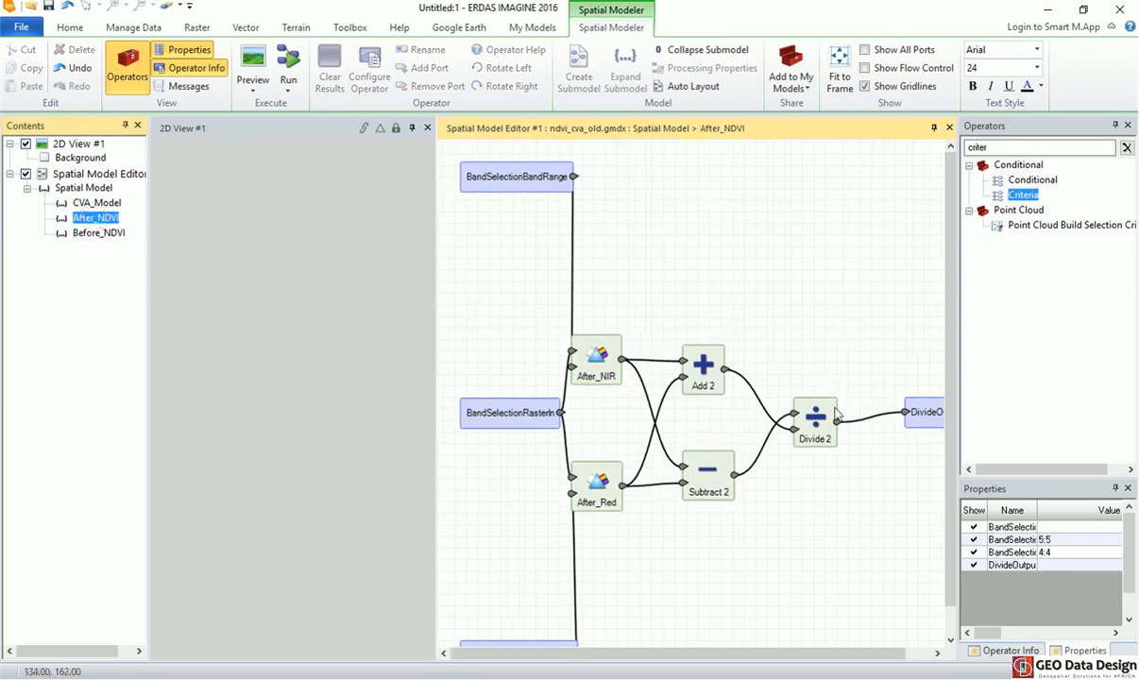
{"action": "left_click_drag", "start_coordinate": [1023, 194], "coordinate": [893, 305]}
{"action": "left_click_drag", "start_coordinate": [837, 421], "coordinate": [870, 306]}
{"action": "left_click_drag", "start_coordinate": [905, 412], "coordinate": [890, 416]}
{"action": "left_click_drag", "start_coordinate": [917, 306], "coordinate": [905, 412]}
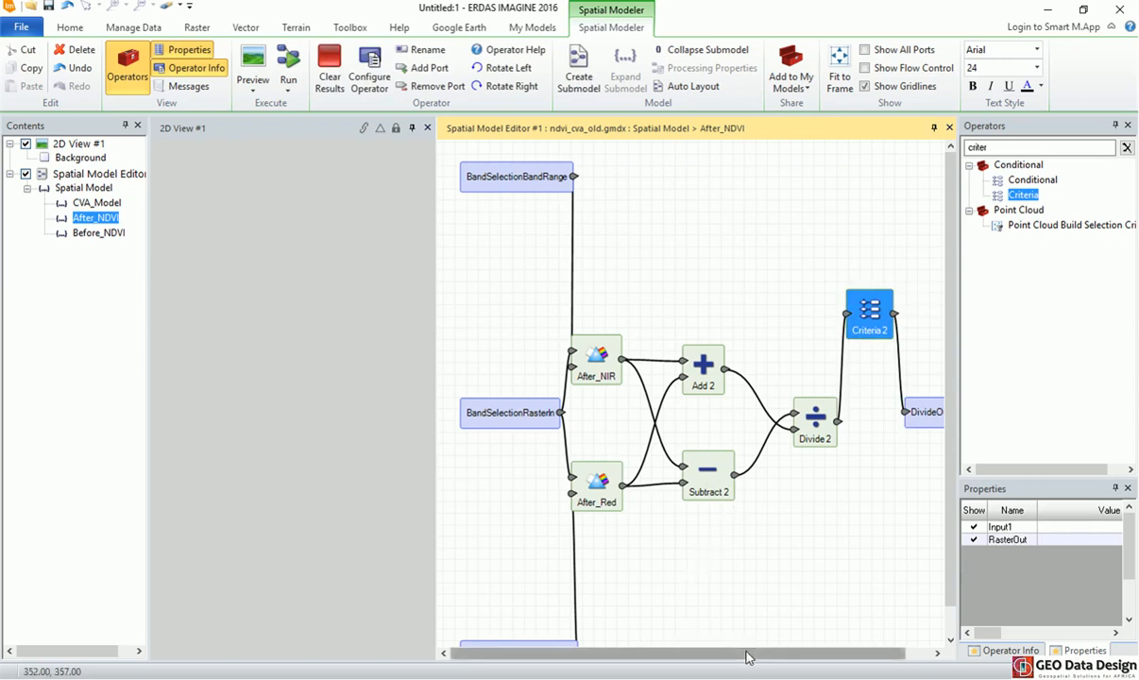
{"action": "left_click_drag", "start_coordinate": [748, 653], "coordinate": [776, 654]}
Return to the top-level spatial model and add a Raster Output operator above the CVA_Model submodel.
{"action": "left_click", "coordinate": [81, 187]}
{"action": "left_click_drag", "start_coordinate": [676, 660], "coordinate": [833, 656]}
{"action": "scroll", "coordinate": [744, 319], "scroll_direction": "down", "scroll_amount": 2}
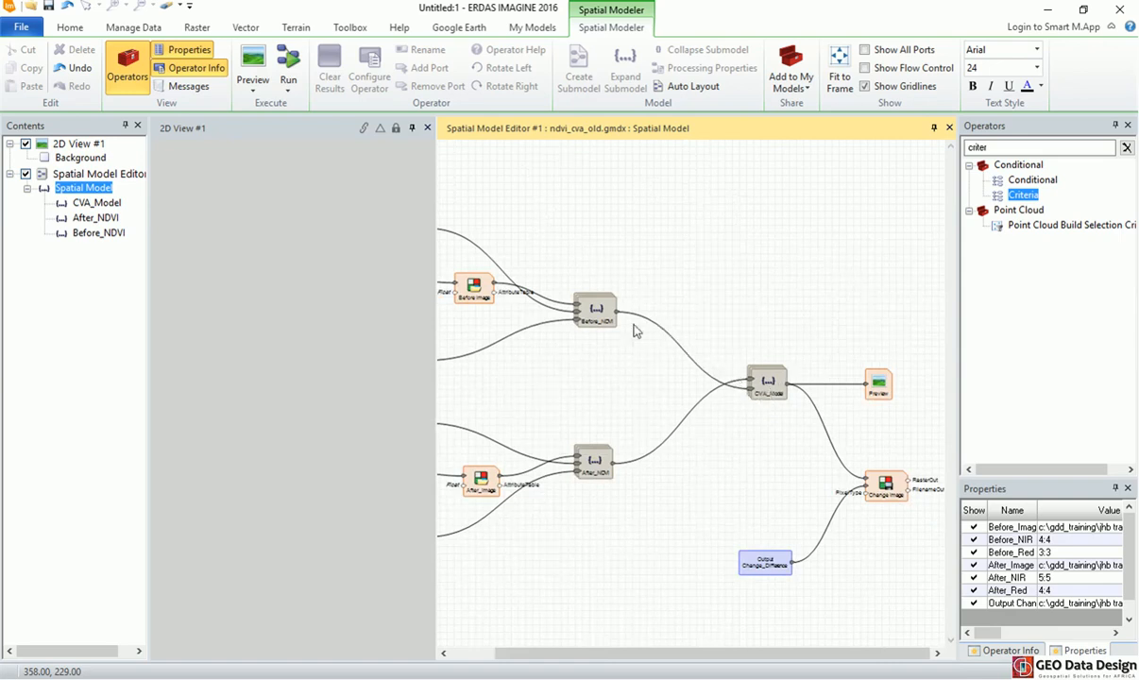
{"action": "left_click", "coordinate": [593, 311]}
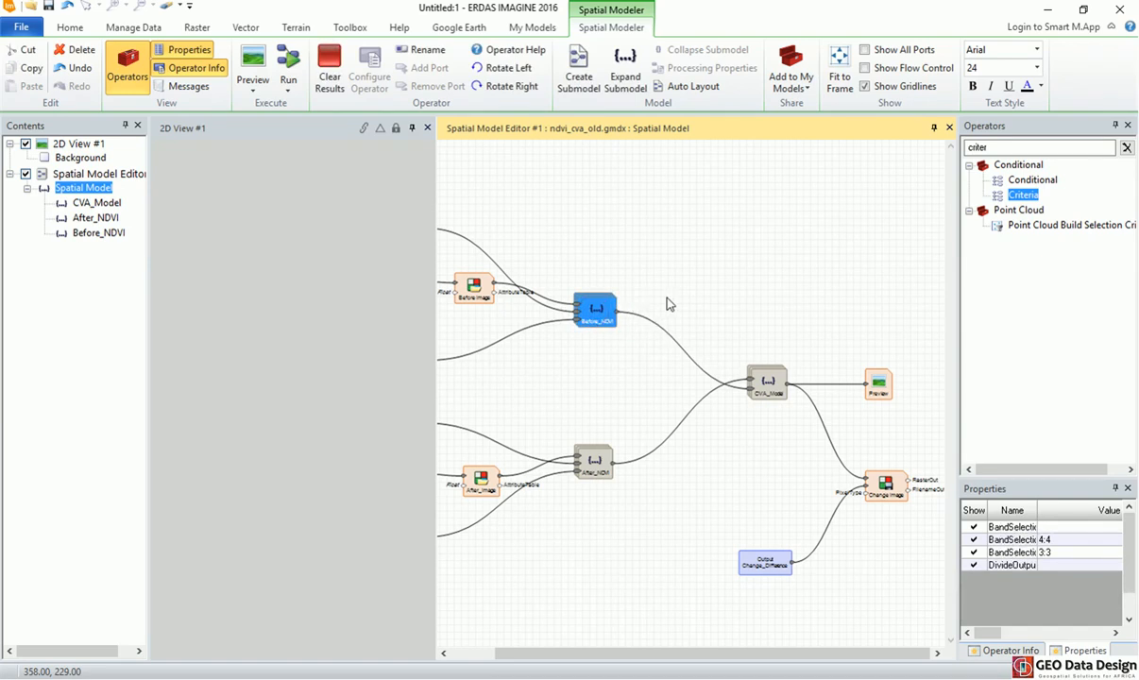
{"action": "left_click", "coordinate": [578, 452]}
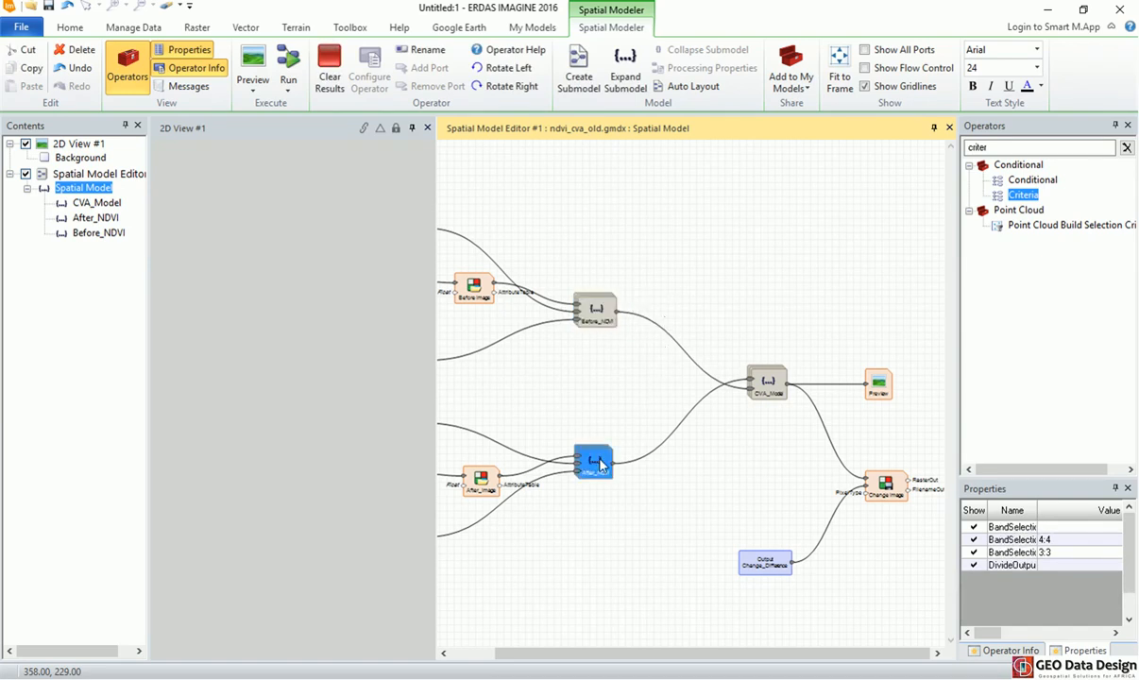
{"action": "left_click", "coordinate": [690, 243]}
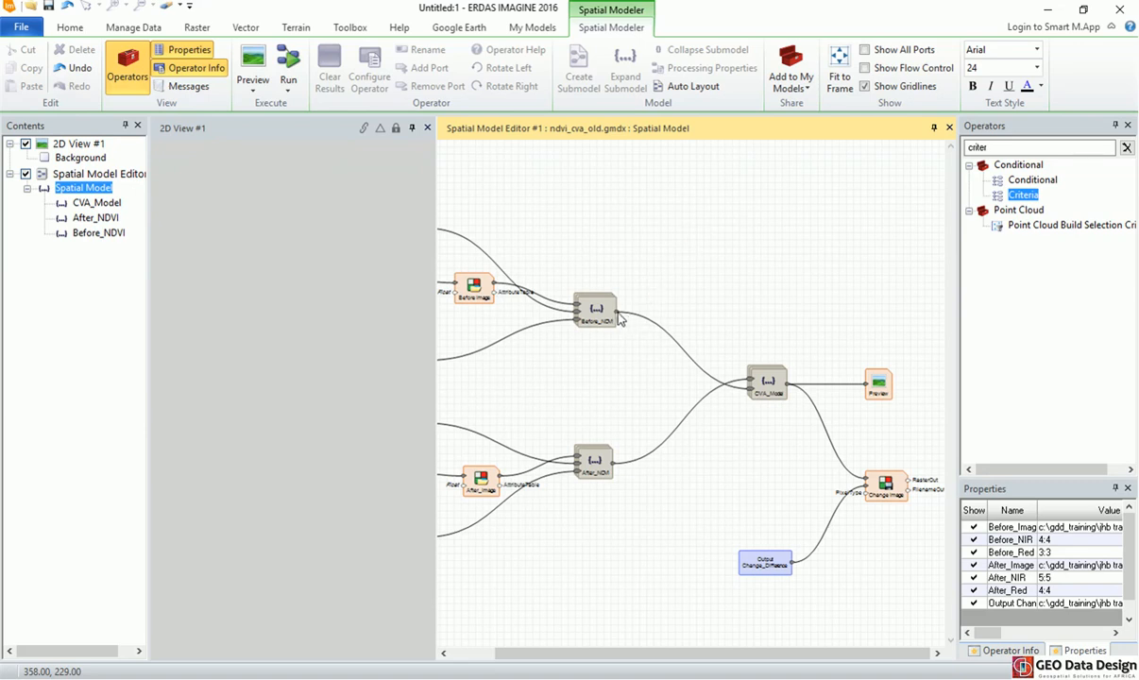
{"action": "double_click", "coordinate": [998, 147]}
{"action": "type", "text": "out"}
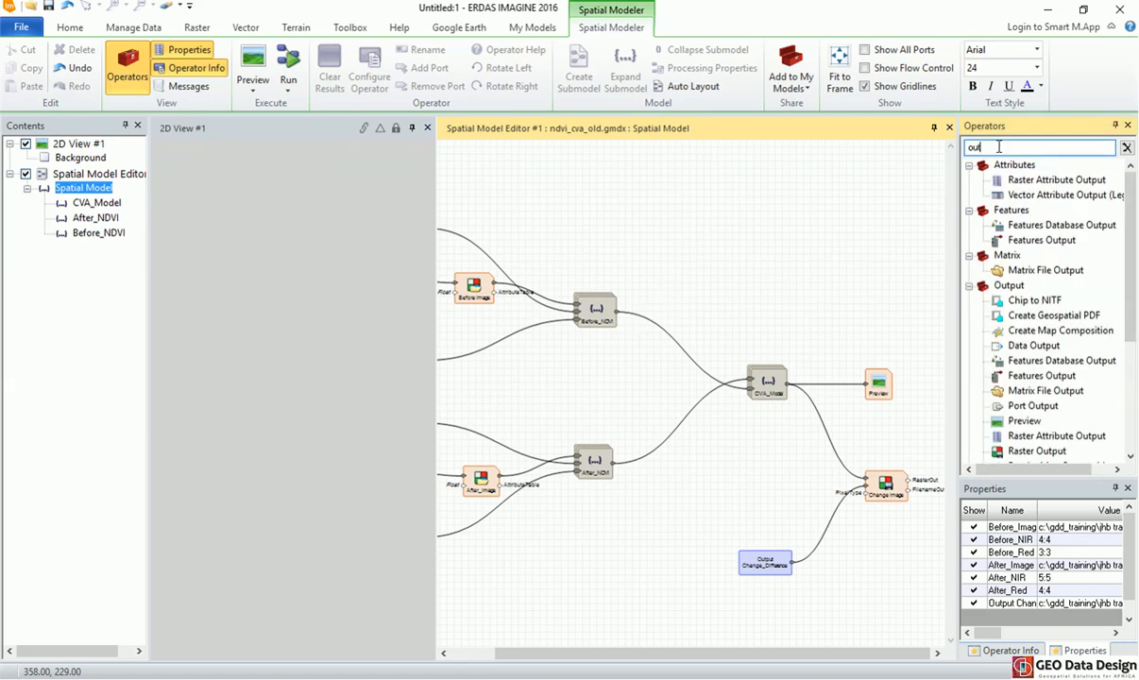
{"action": "left_click_drag", "start_coordinate": [1010, 450], "coordinate": [747, 267]}
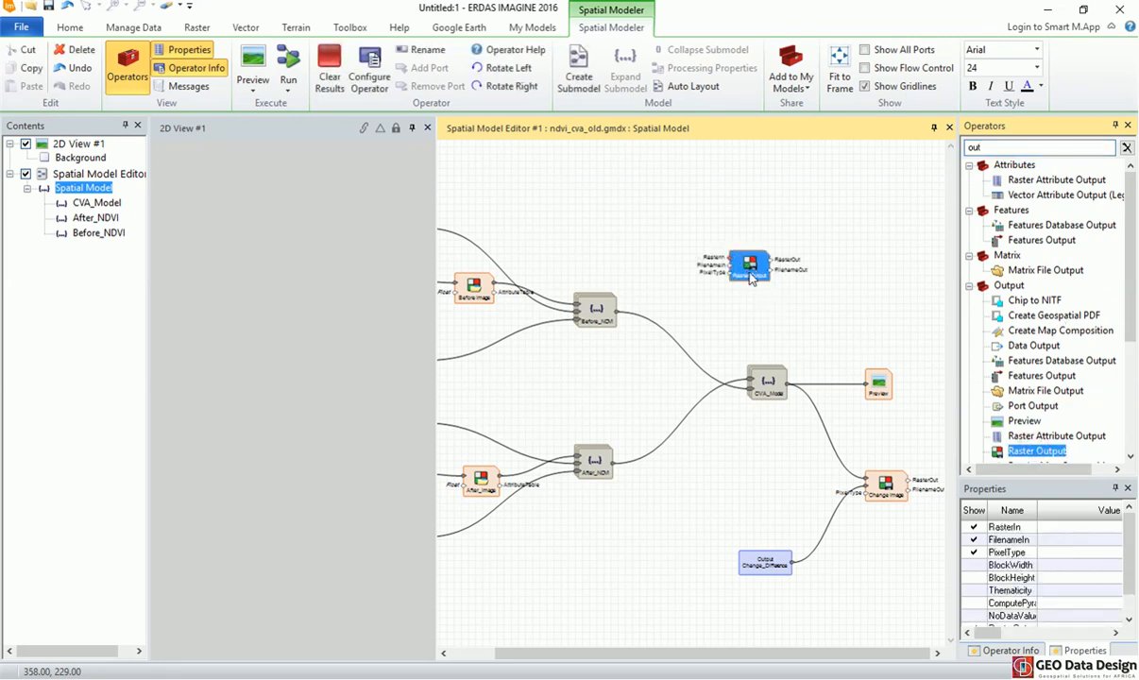
Rename the newly added Raster Output operator as Before_NDVI.
{"action": "right_click", "coordinate": [752, 276]}
{"action": "left_click", "coordinate": [792, 352]}
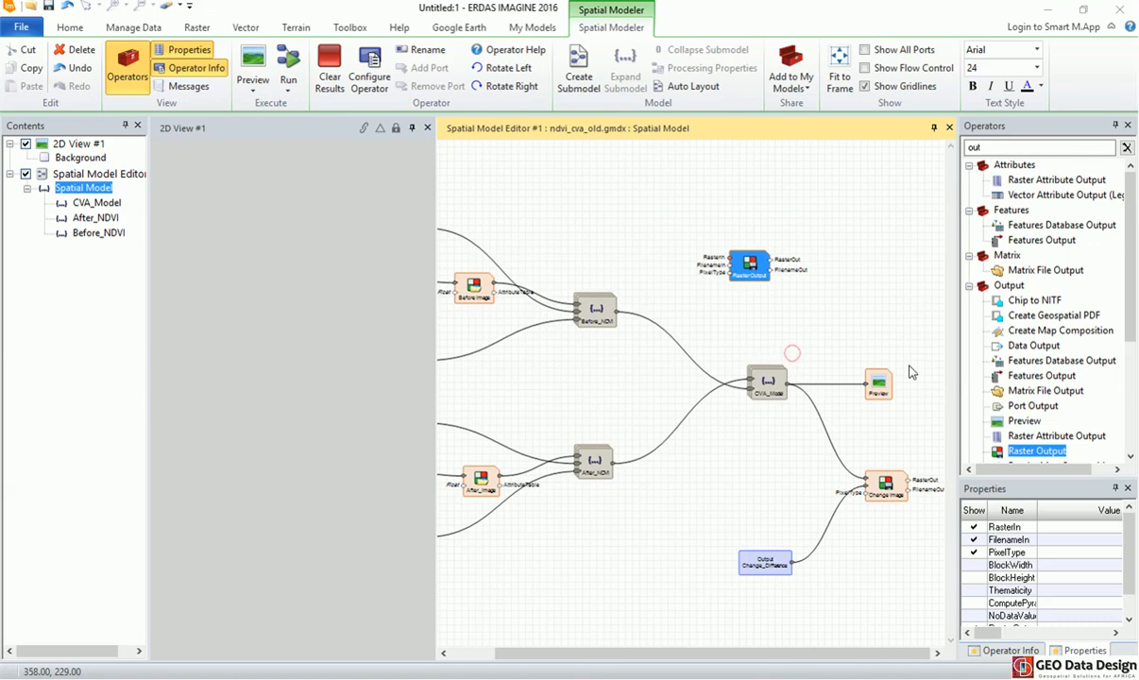
{"action": "left_click_drag", "start_coordinate": [873, 207], "coordinate": [711, 267]}
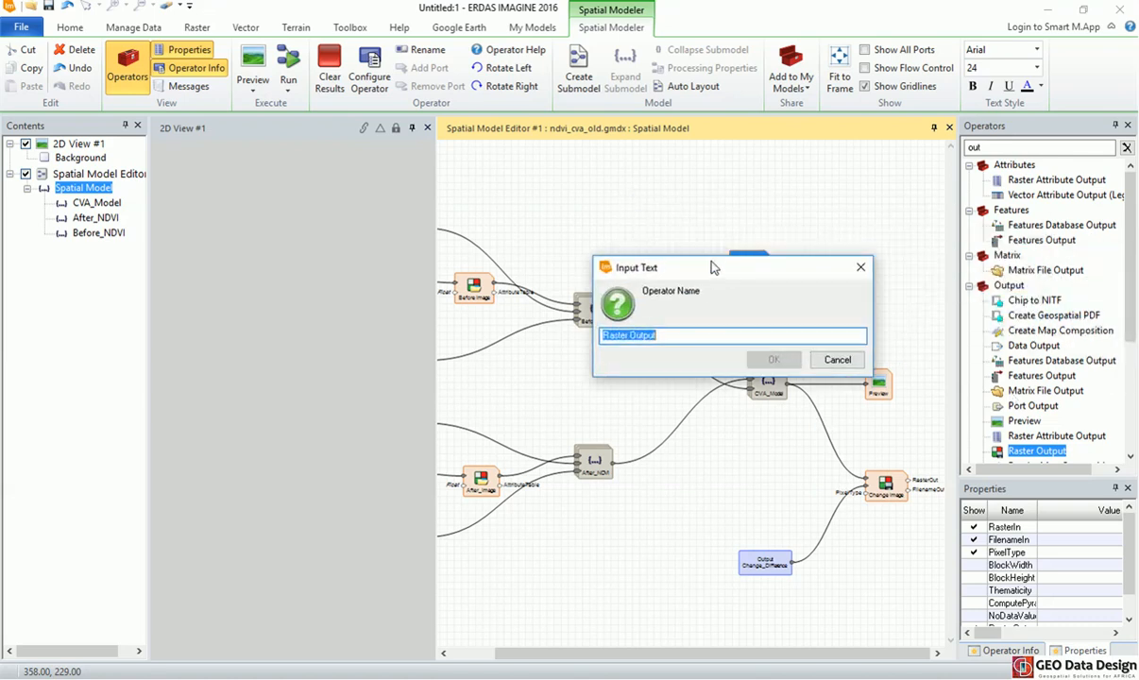
{"action": "type", "text": "Before_NDVI"}
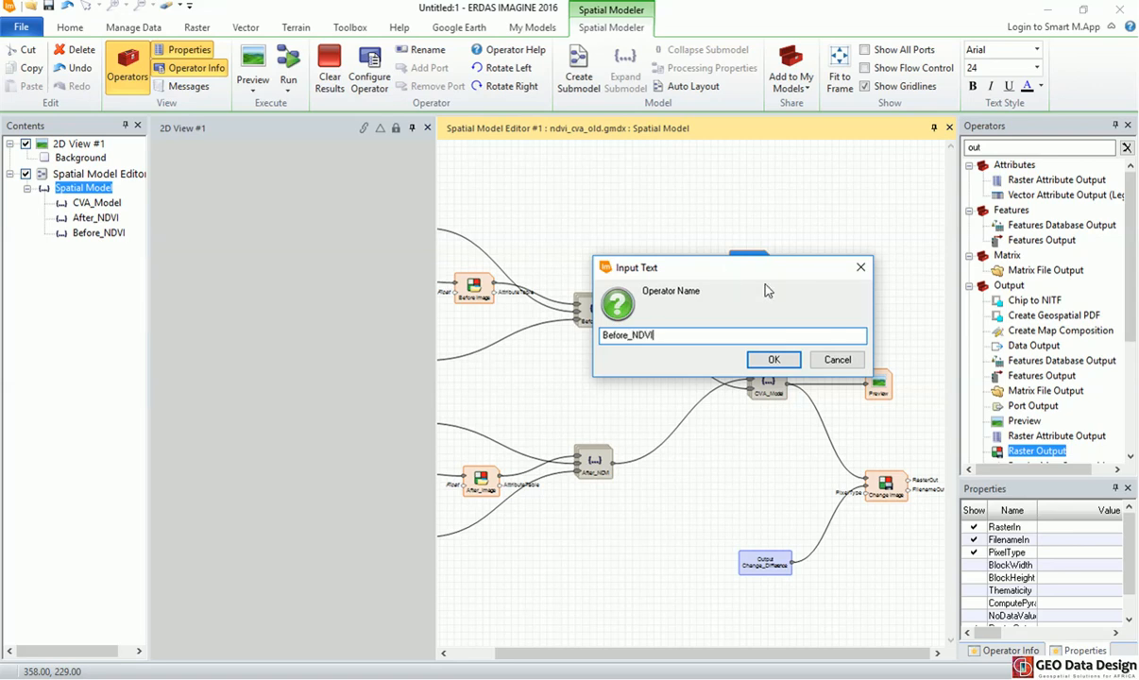
{"action": "left_click", "coordinate": [770, 359]}
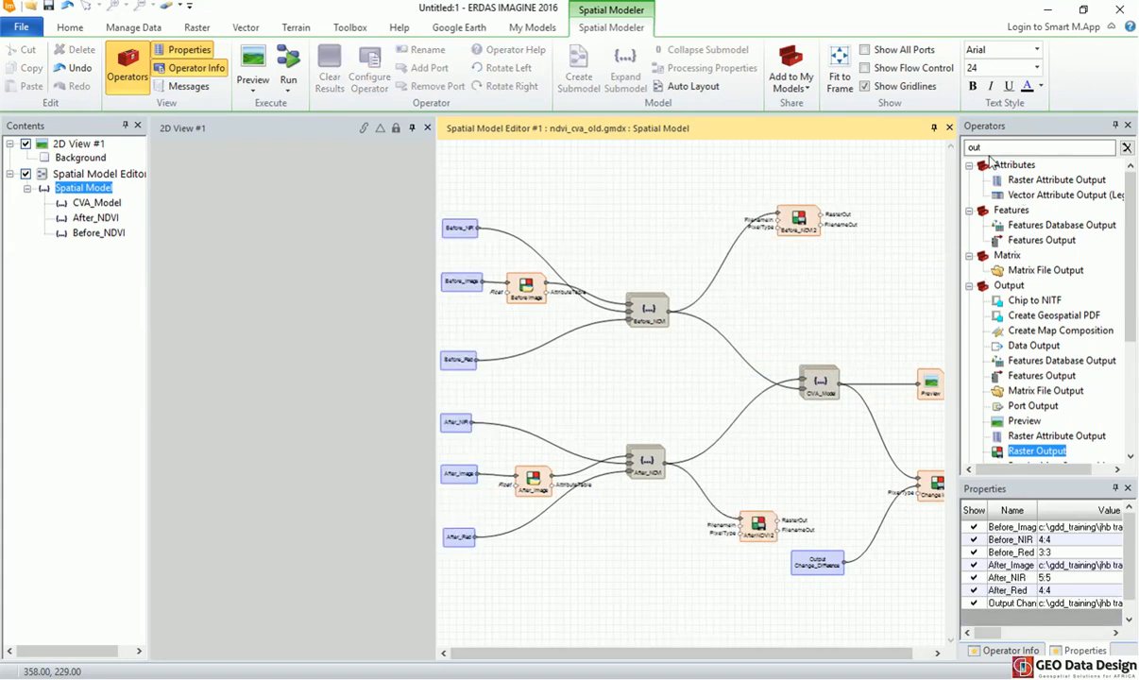
Add a Port Input operator and connect it to the FilenameIn port of the Before_NDVI 2 raster output.
{"action": "double_click", "coordinate": [992, 148]}
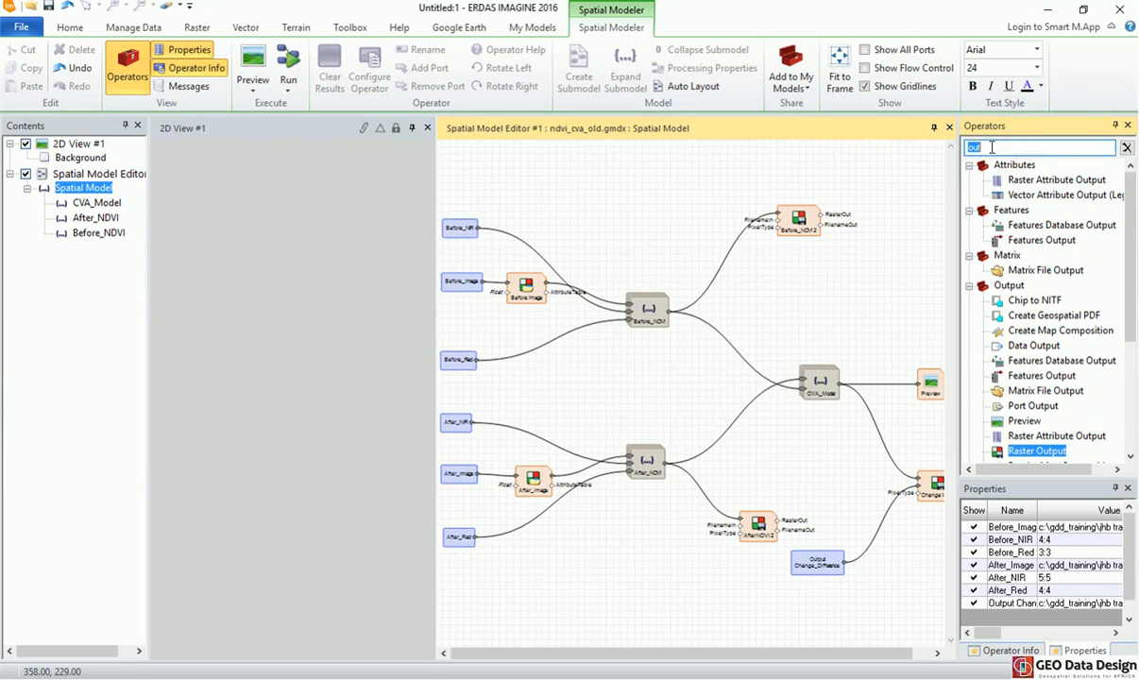
{"action": "type", "text": "ou"}
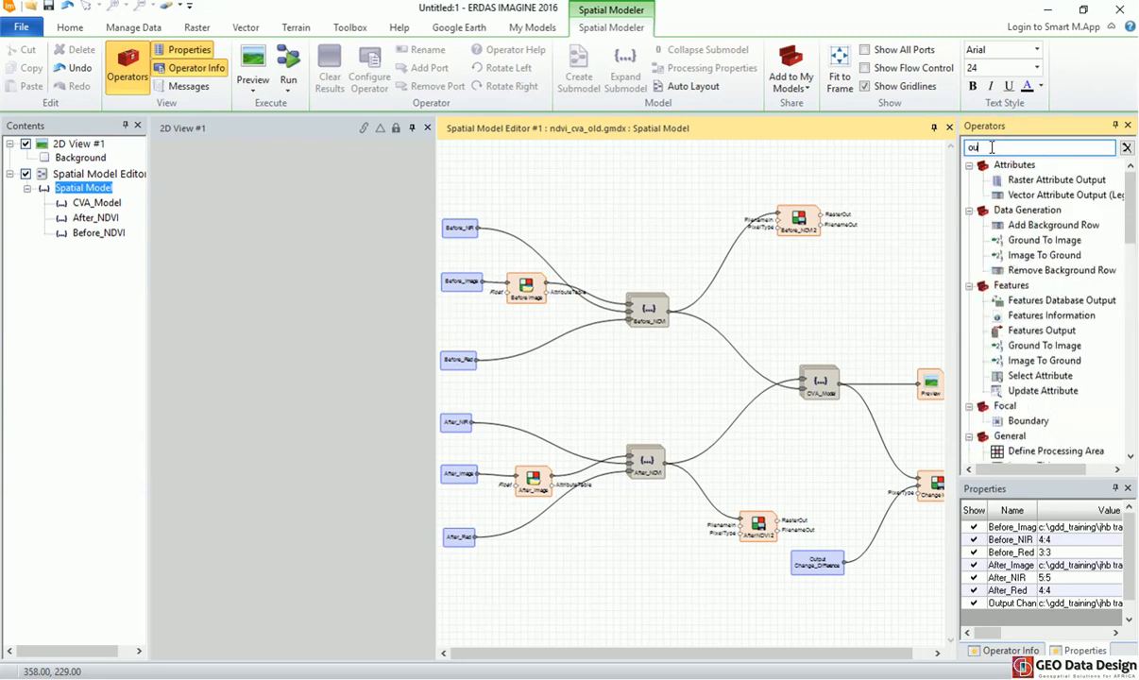
{"action": "type", "text": "t"}
{"action": "left_click_drag", "start_coordinate": [1028, 179], "coordinate": [778, 221]}
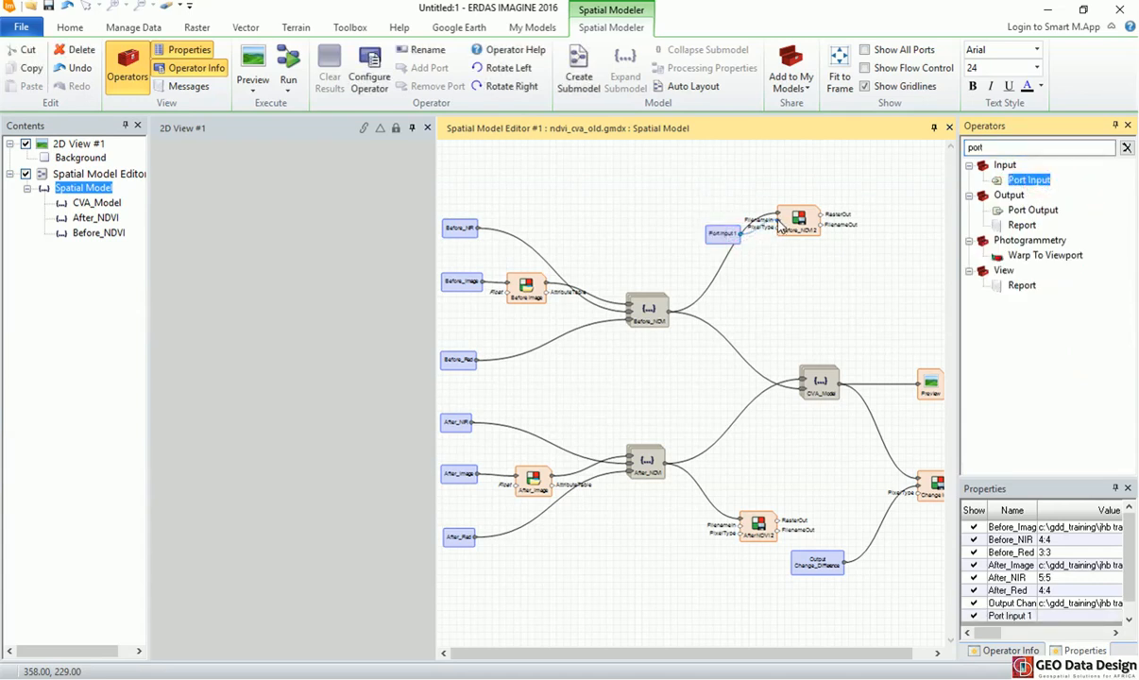
Name the new input port Before NDVI and adjust the position of the AfterNDVI port beside its raster output.
{"action": "left_click", "coordinate": [723, 238]}
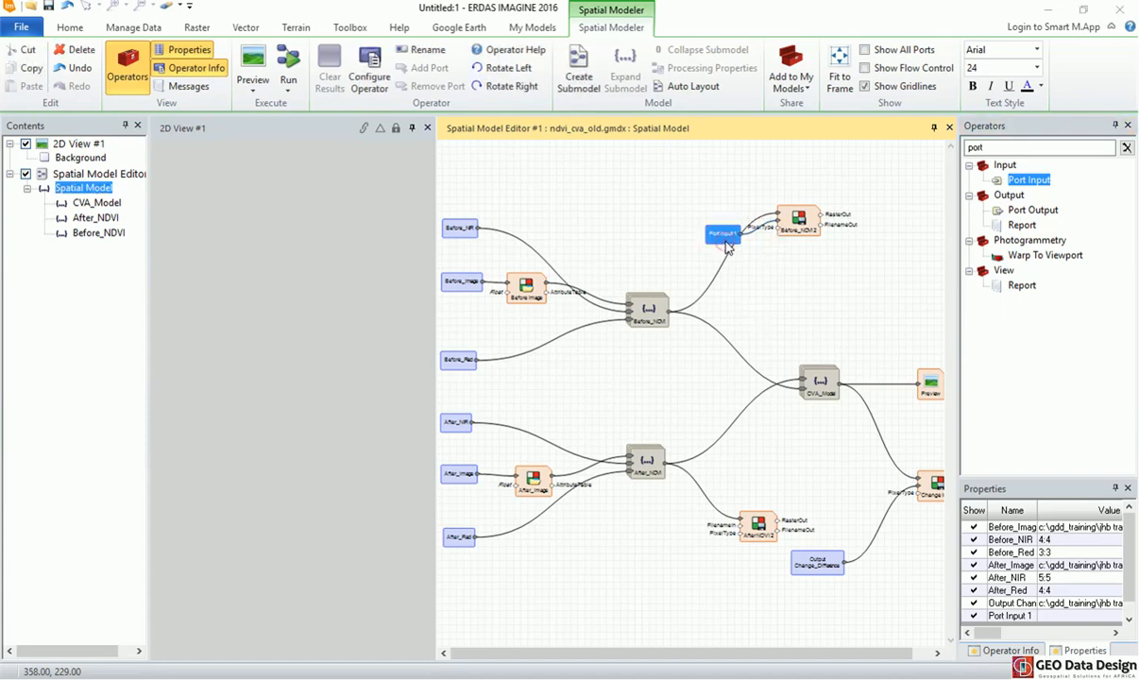
{"action": "left_click_drag", "start_coordinate": [669, 250], "coordinate": [565, 364]}
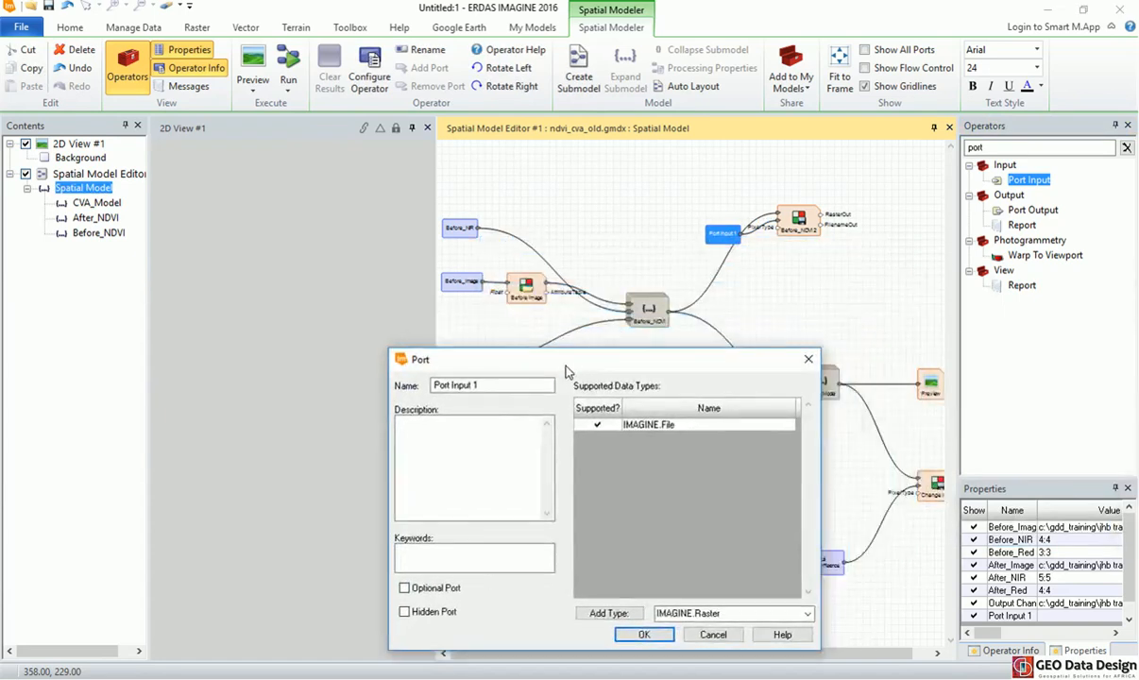
{"action": "double_click", "coordinate": [503, 387]}
{"action": "type", "text": "B"}
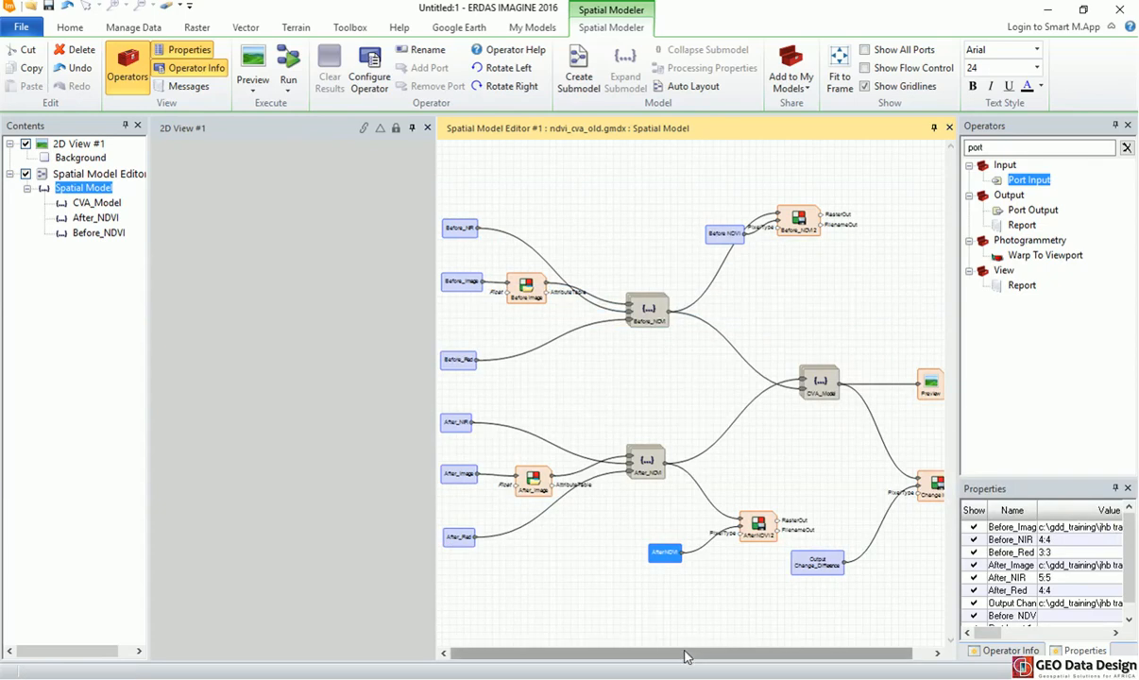
{"action": "left_click_drag", "start_coordinate": [664, 550], "coordinate": [658, 548]}
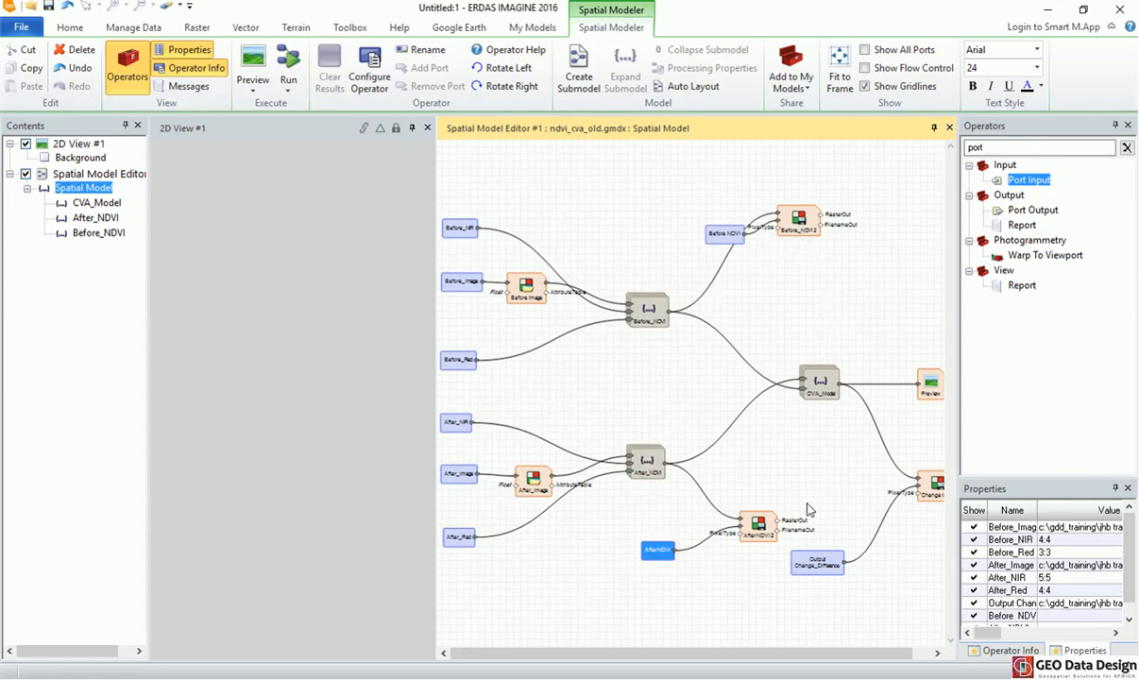
Copy the Distance, Subtract 3 and Stack Layers operators from the CVA_Model submodel and paste into the top-level model.
{"action": "double_click", "coordinate": [819, 385]}
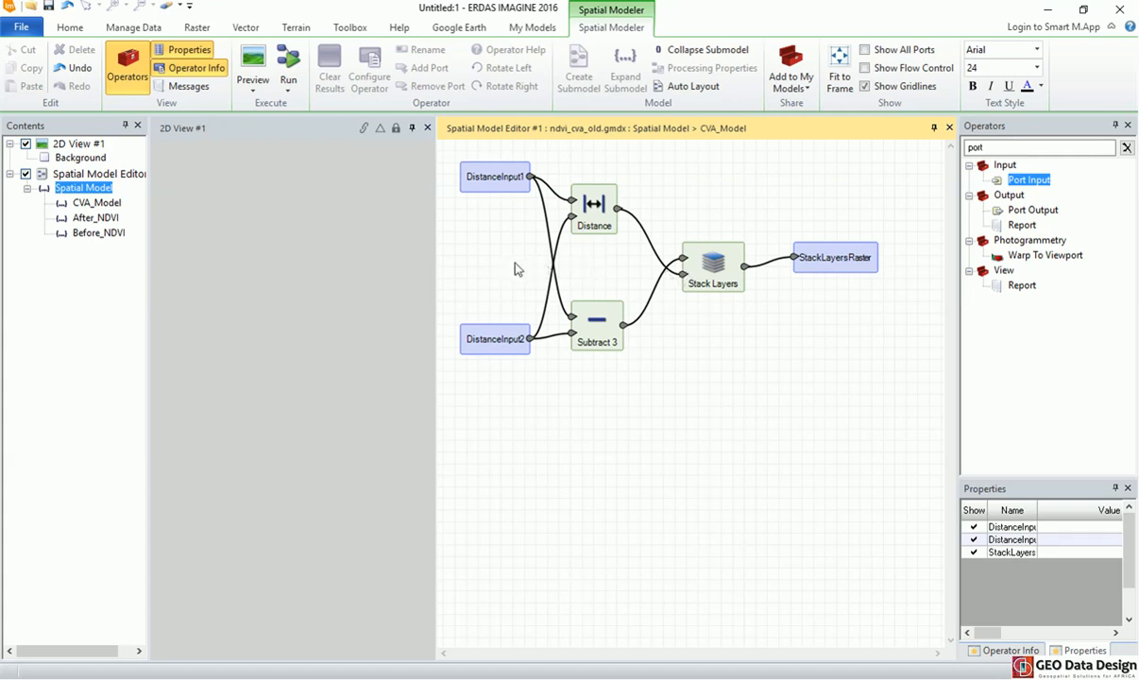
{"action": "left_click_drag", "start_coordinate": [534, 162], "coordinate": [728, 321]}
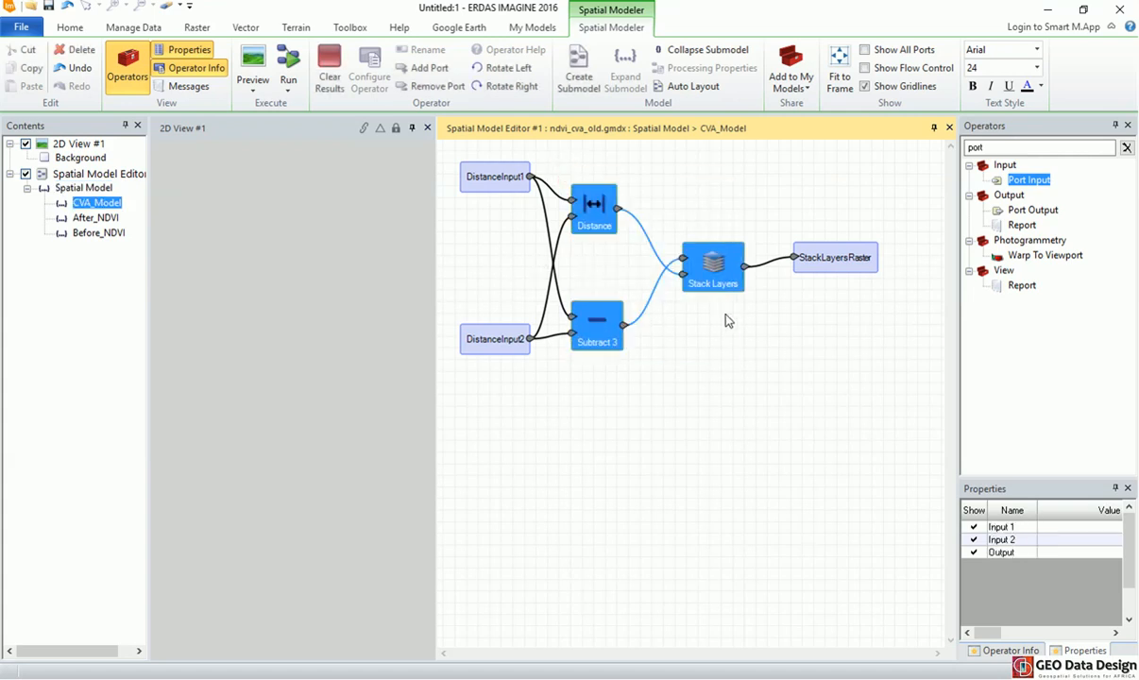
{"action": "right_click", "coordinate": [702, 274]}
{"action": "left_click", "coordinate": [746, 303]}
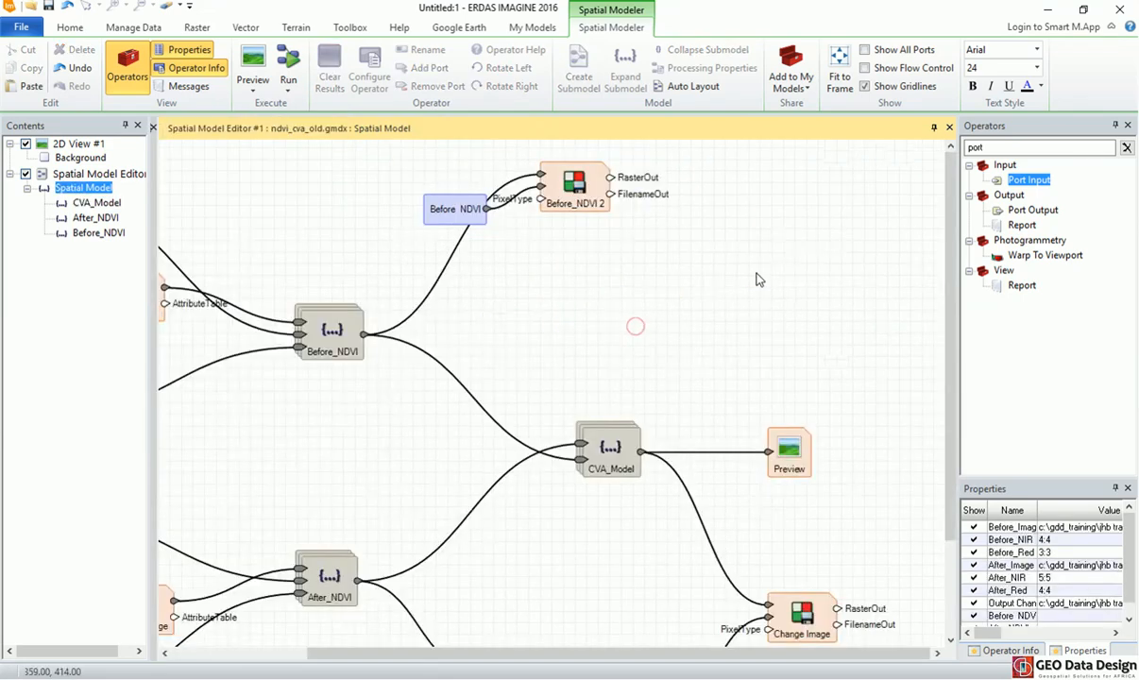
{"action": "right_click", "coordinate": [756, 273]}
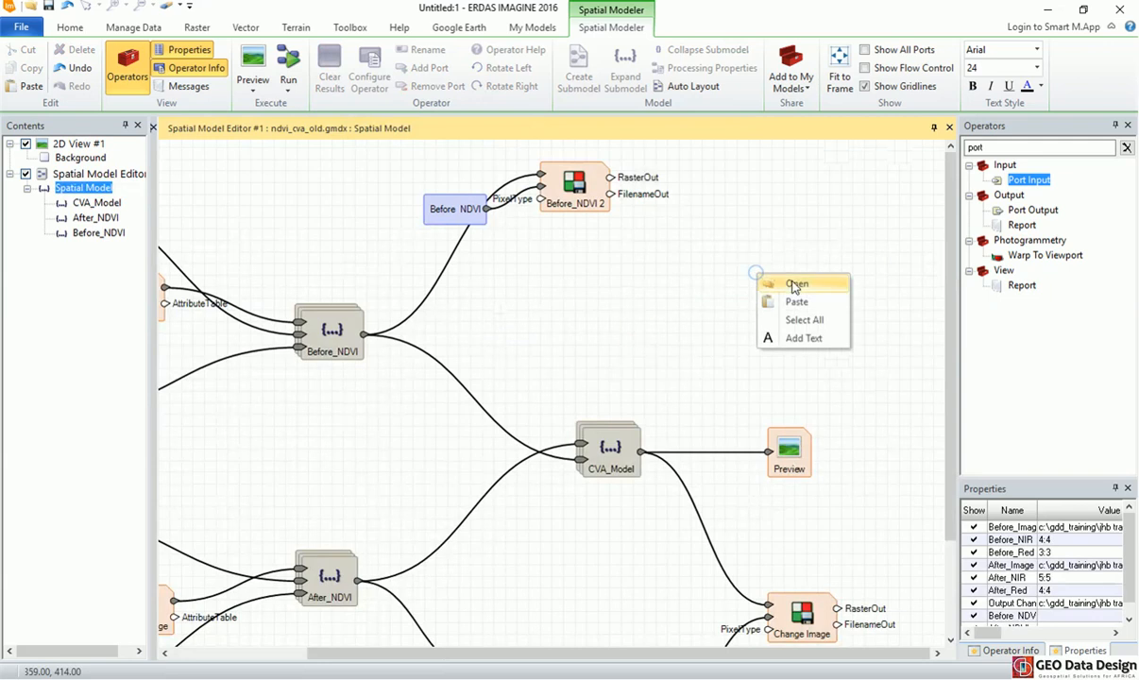
{"action": "left_click", "coordinate": [798, 303]}
Delete the CVA_Model submodel and connect After_NDVI to Input 1 and Before_NDVI to Input 2 of the Direction operator.
{"action": "key", "text": "Delete"}
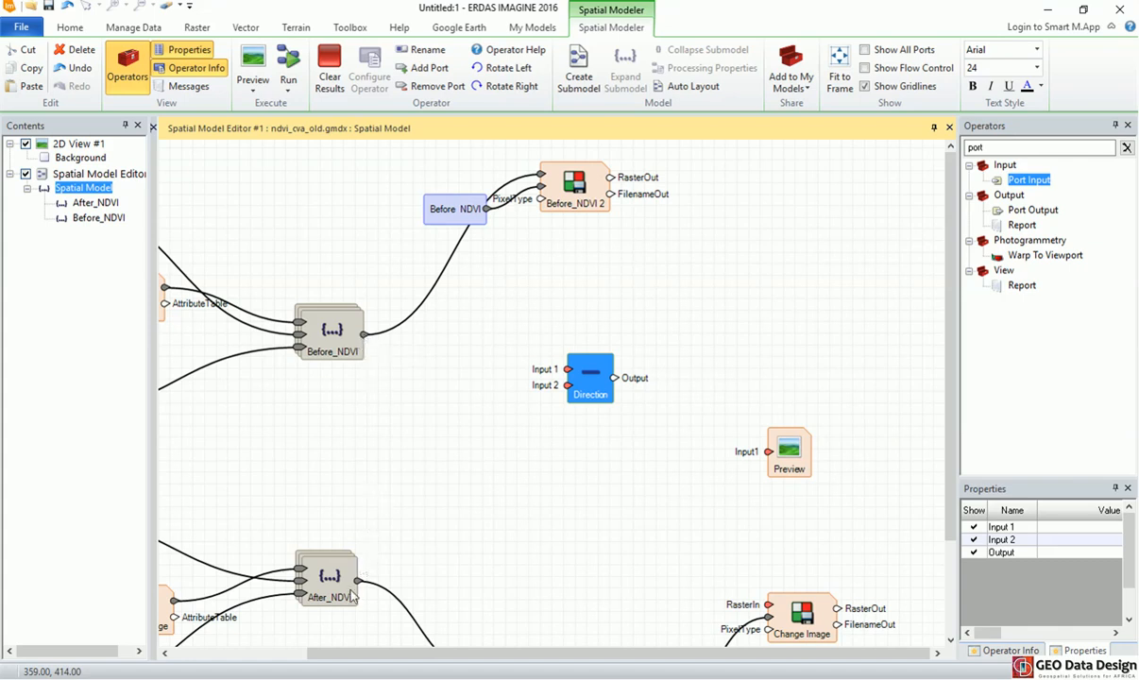
{"action": "left_click_drag", "start_coordinate": [359, 580], "coordinate": [570, 371]}
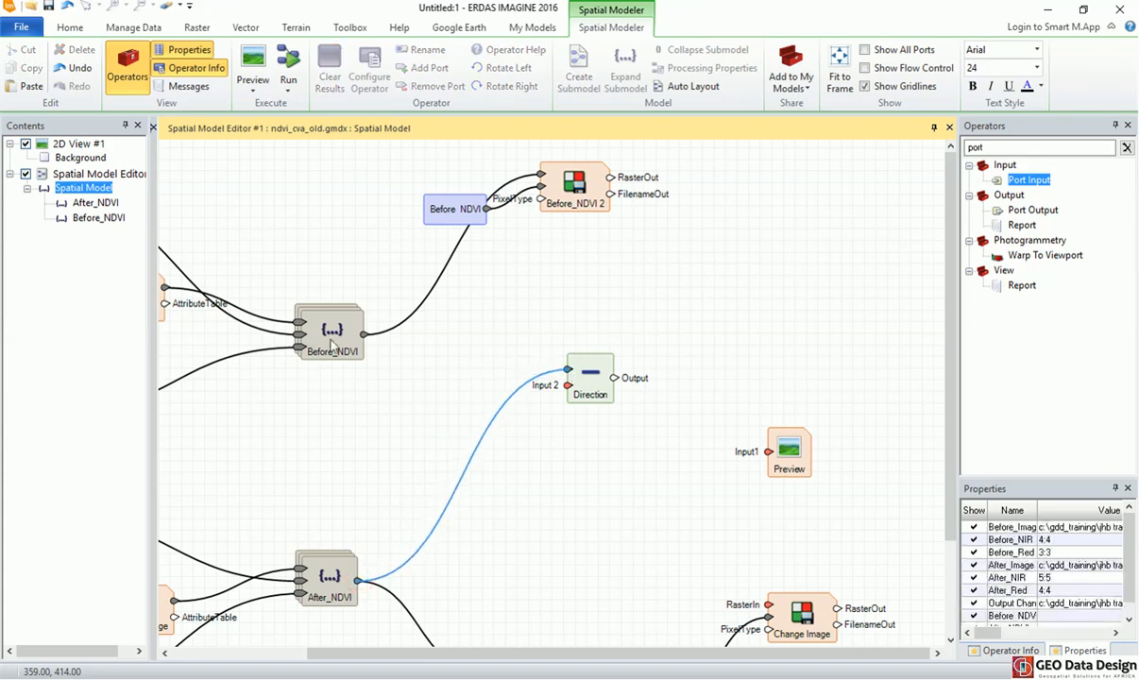
{"action": "left_click_drag", "start_coordinate": [365, 341], "coordinate": [542, 371]}
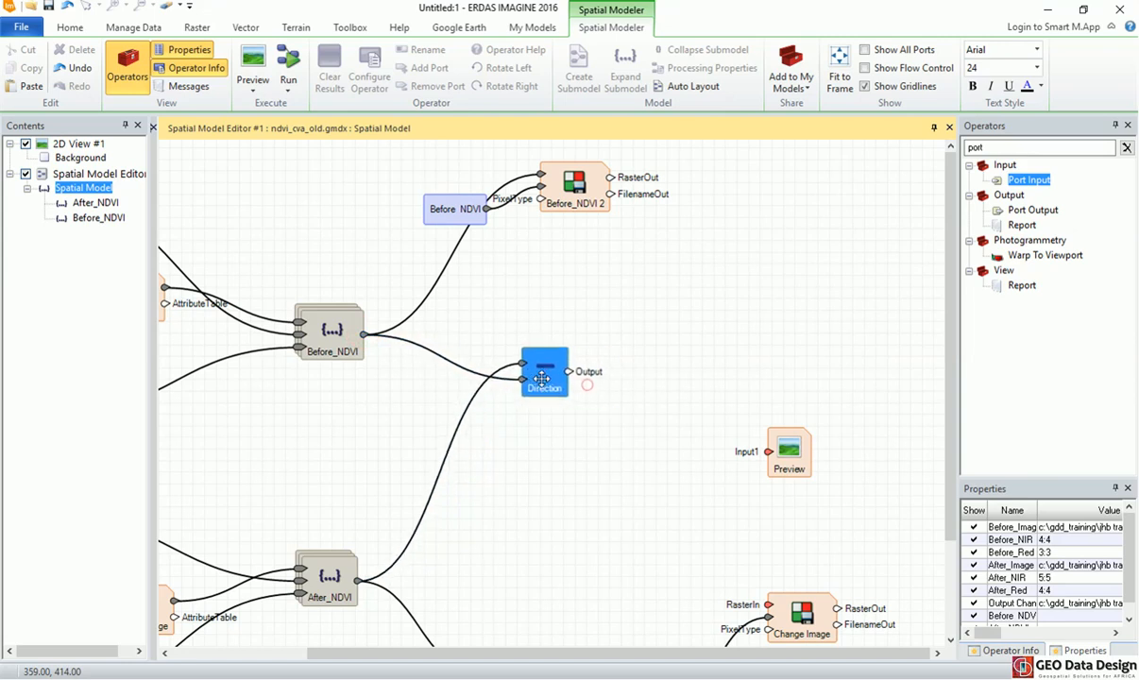
Add a Criteria operator beside Direction in the top-level model and connect Direction's output to its Input1.
{"action": "double_click", "coordinate": [1008, 147]}
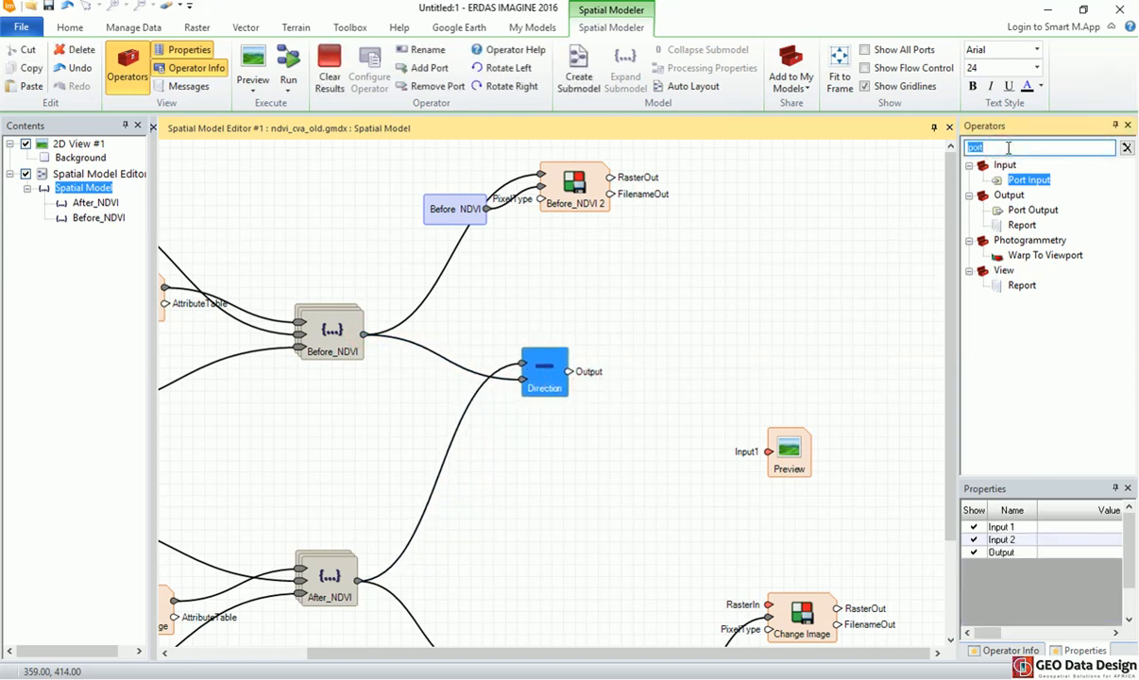
{"action": "type", "text": "Cri"}
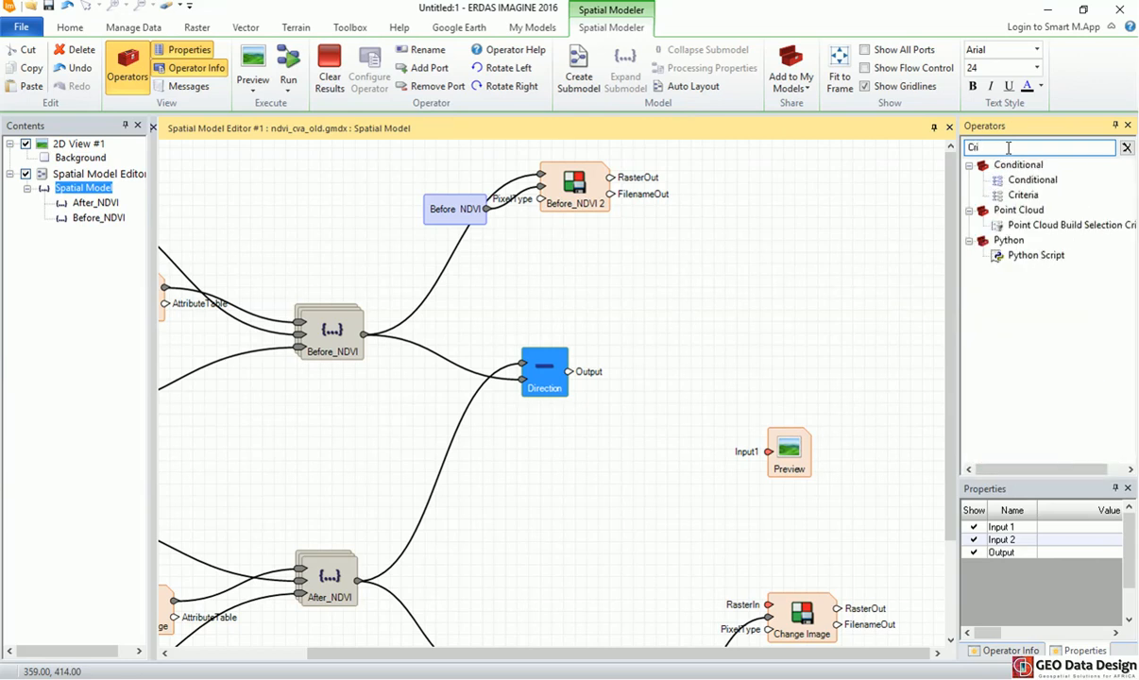
{"action": "type", "text": "te"}
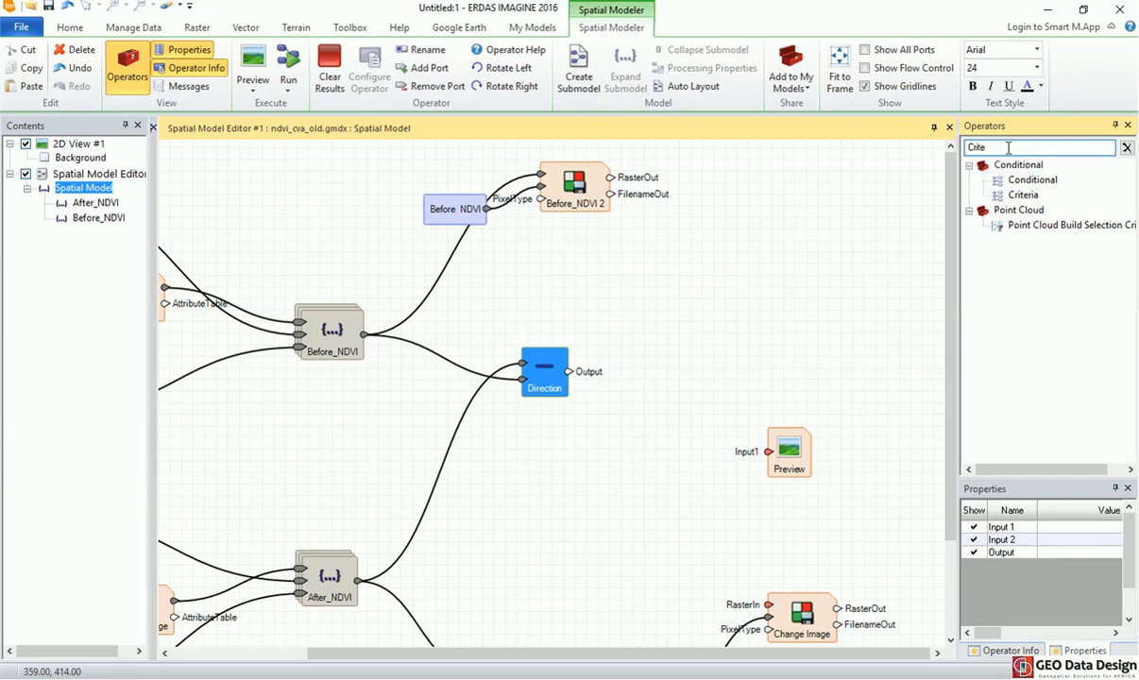
{"action": "key", "text": "BackSpace"}
{"action": "key", "text": "BackSpace"}
{"action": "type", "text": "ite"}
{"action": "left_click_drag", "start_coordinate": [1022, 195], "coordinate": [643, 315]}
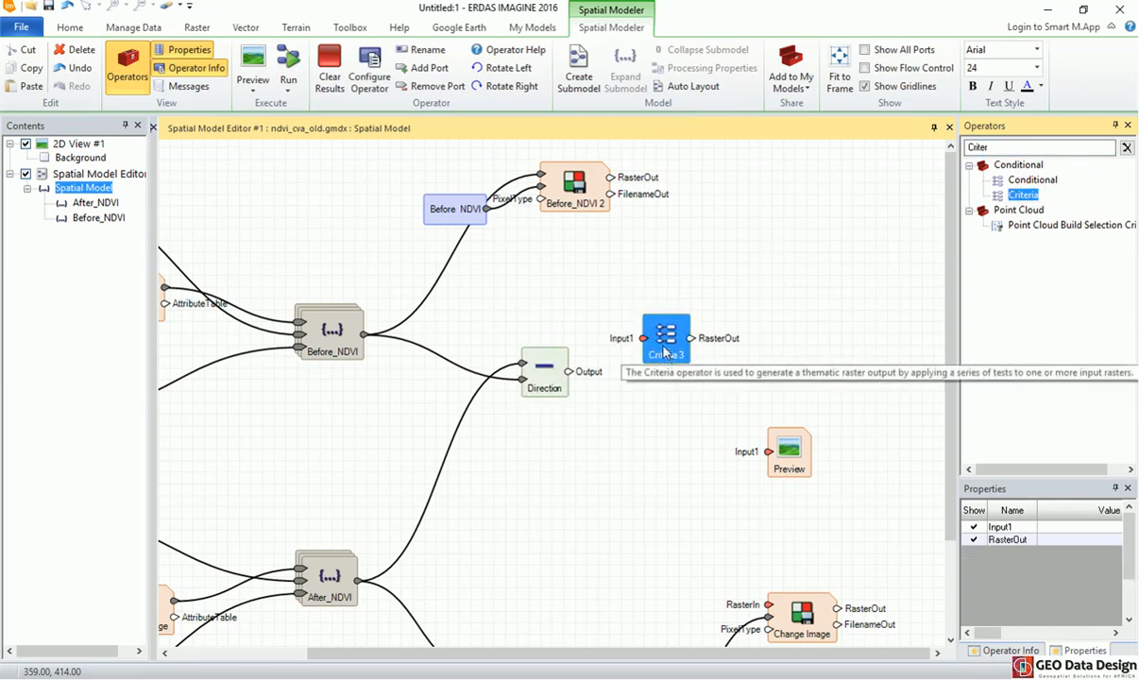
{"action": "left_click_drag", "start_coordinate": [666, 353], "coordinate": [666, 358]}
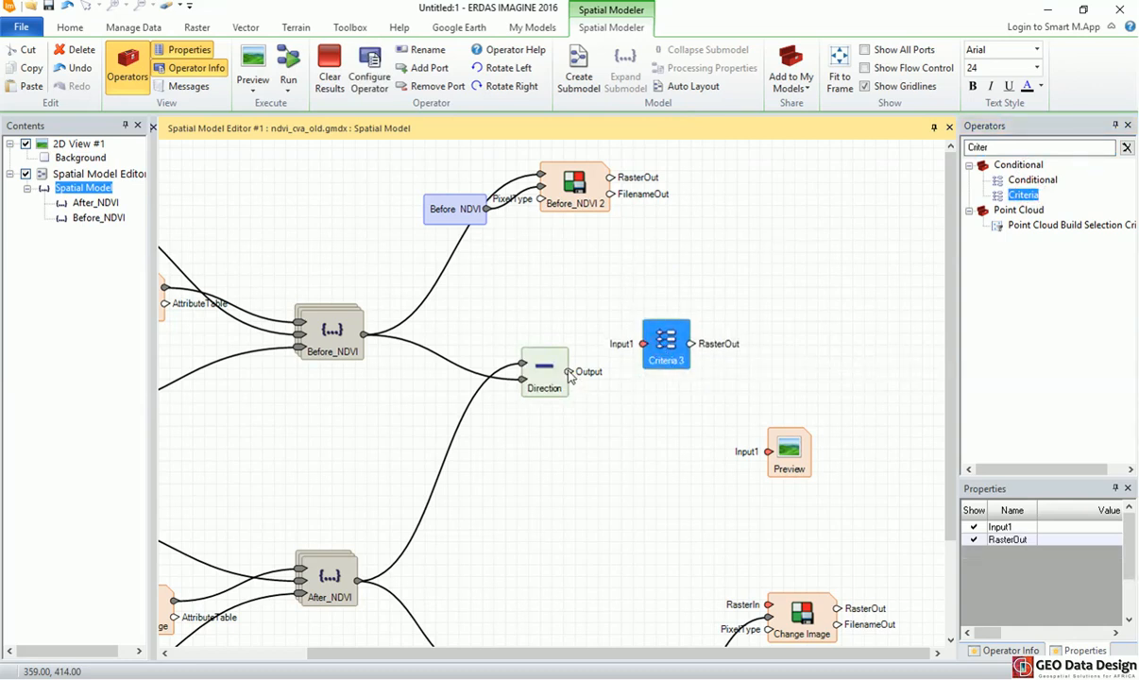
{"action": "left_click_drag", "start_coordinate": [569, 375], "coordinate": [669, 369]}
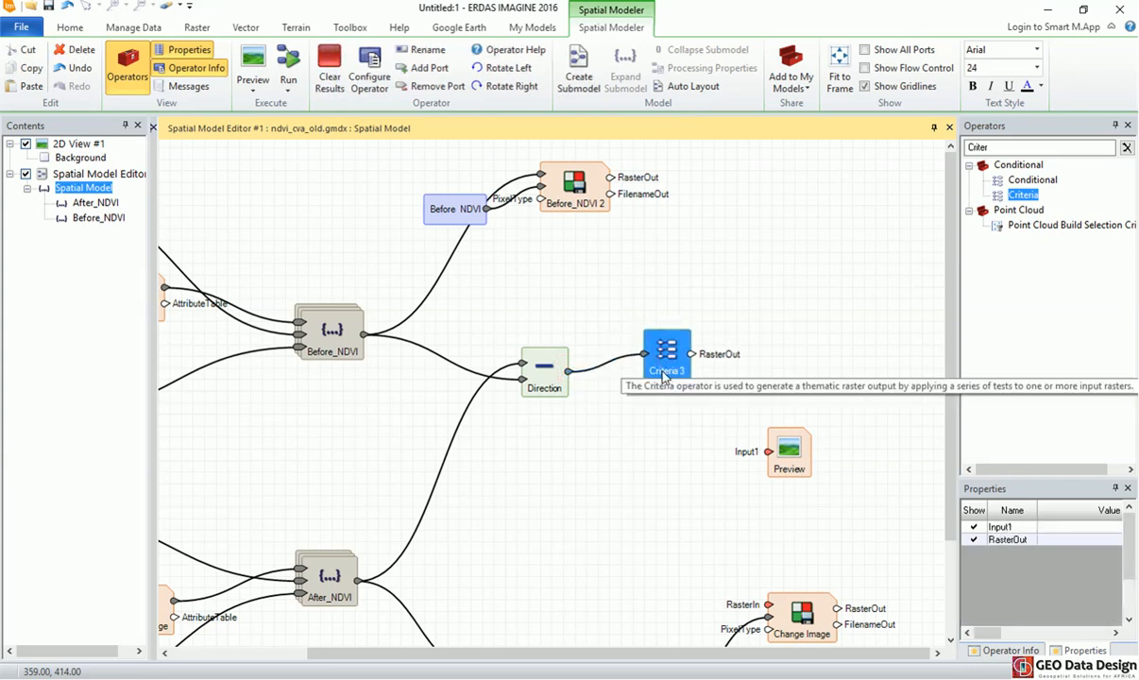
Rename the Criteria 3 operator as Direction_Criteria.
{"action": "right_click", "coordinate": [669, 368]}
{"action": "left_click", "coordinate": [718, 457]}
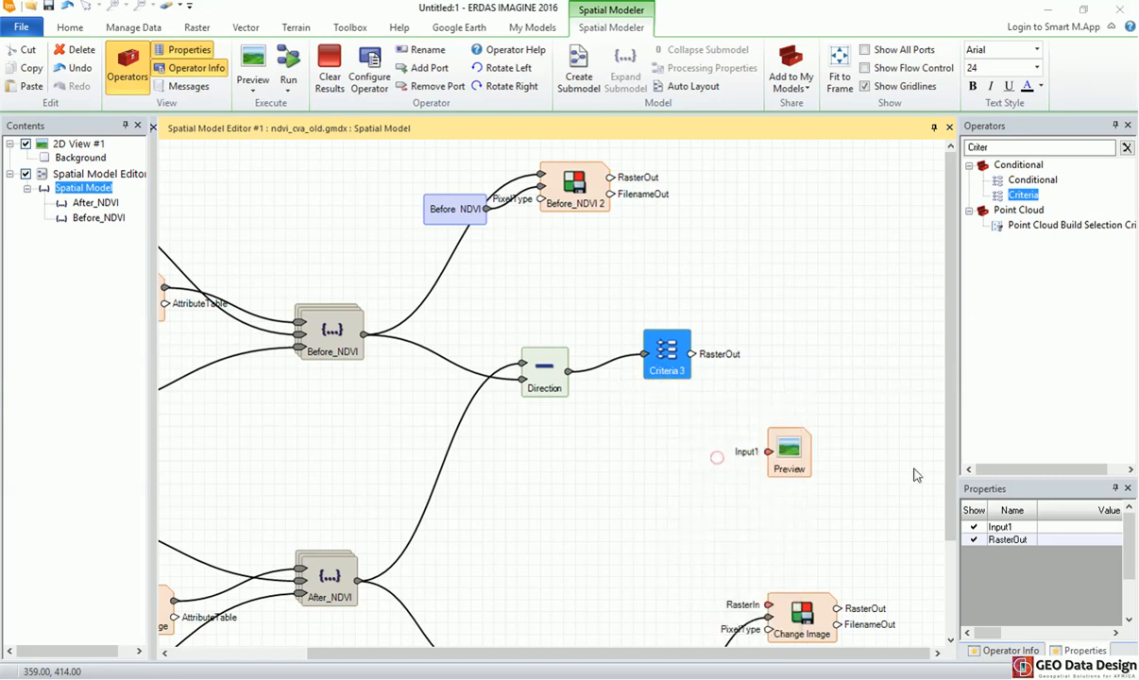
{"action": "left_click_drag", "start_coordinate": [658, 443], "coordinate": [615, 443]}
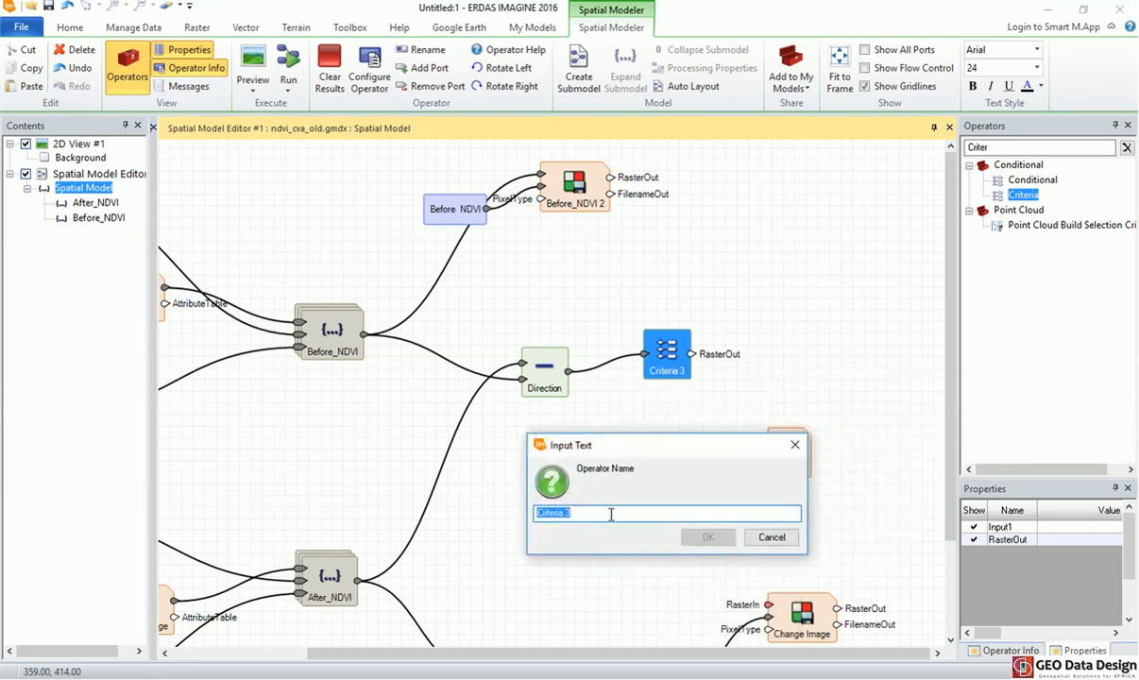
{"action": "type", "text": "Direction_"}
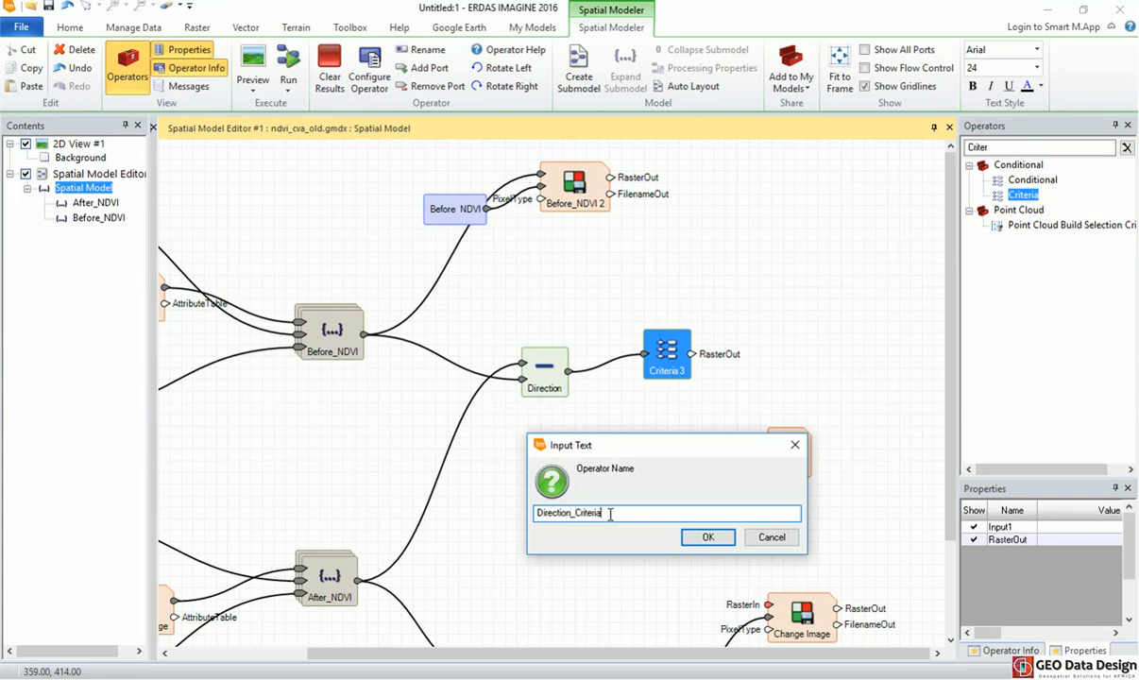
{"action": "left_click", "coordinate": [707, 536]}
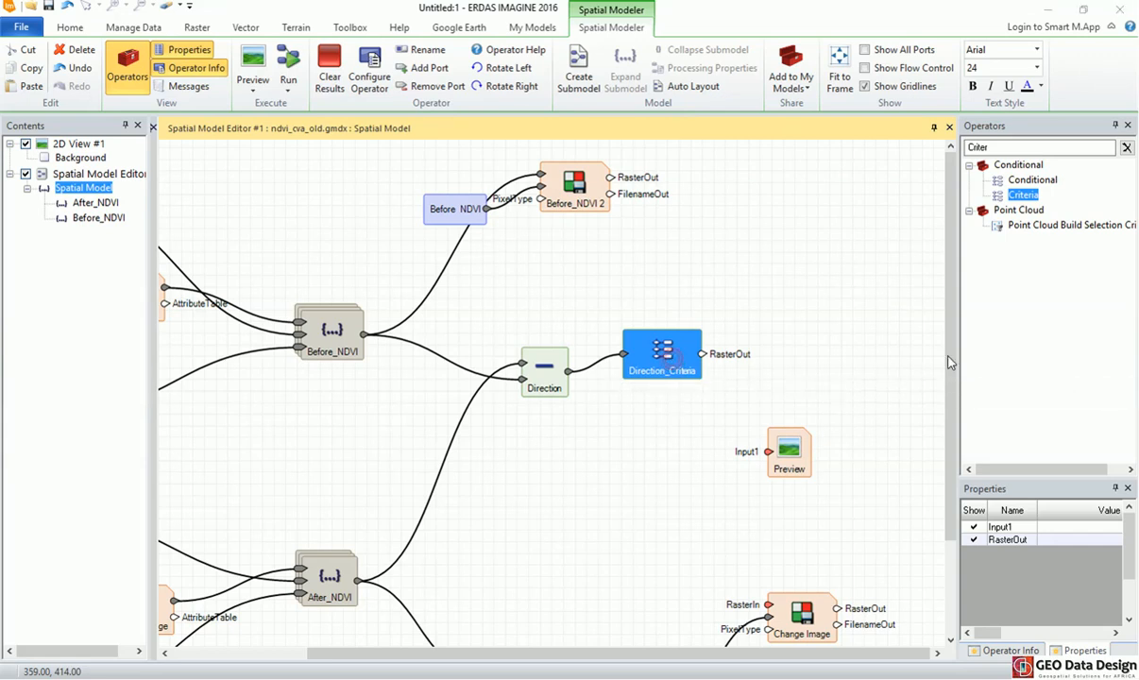
Define Direction_Criteria as integer classes: 1 for $Input1(1) < 0, 2 for $Input1(1) == 0 and 3 for $Input1(1) > 0.
{"action": "left_click_drag", "start_coordinate": [784, 195], "coordinate": [458, 294]}
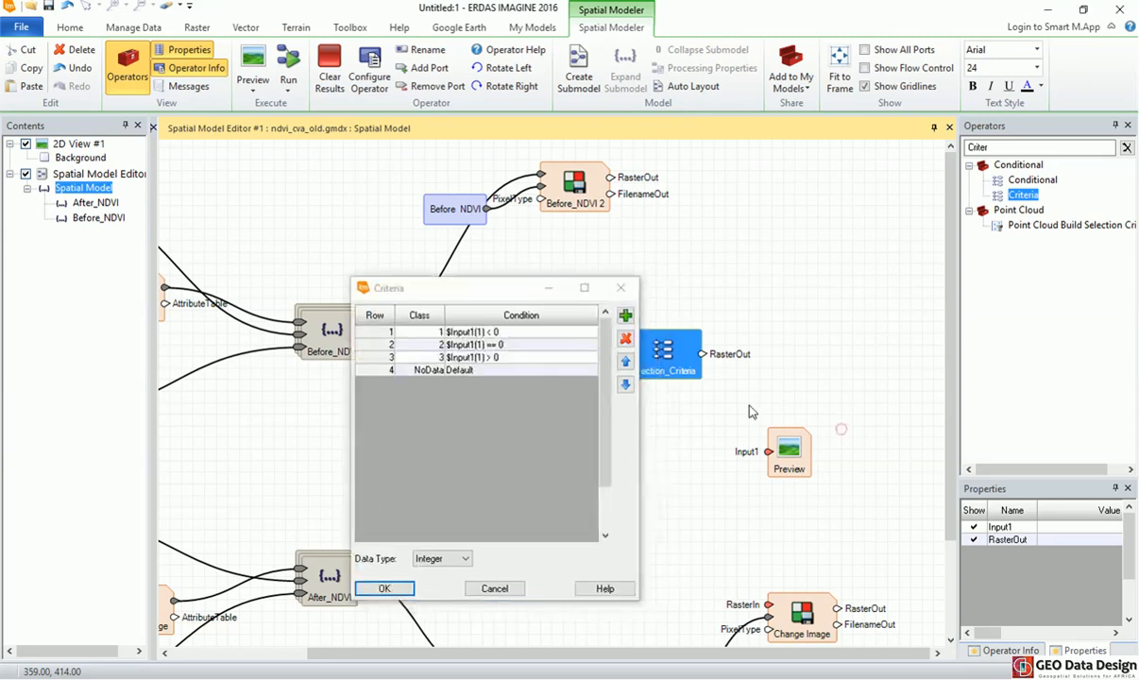
{"action": "left_click", "coordinate": [793, 404]}
{"action": "left_click", "coordinate": [386, 589]}
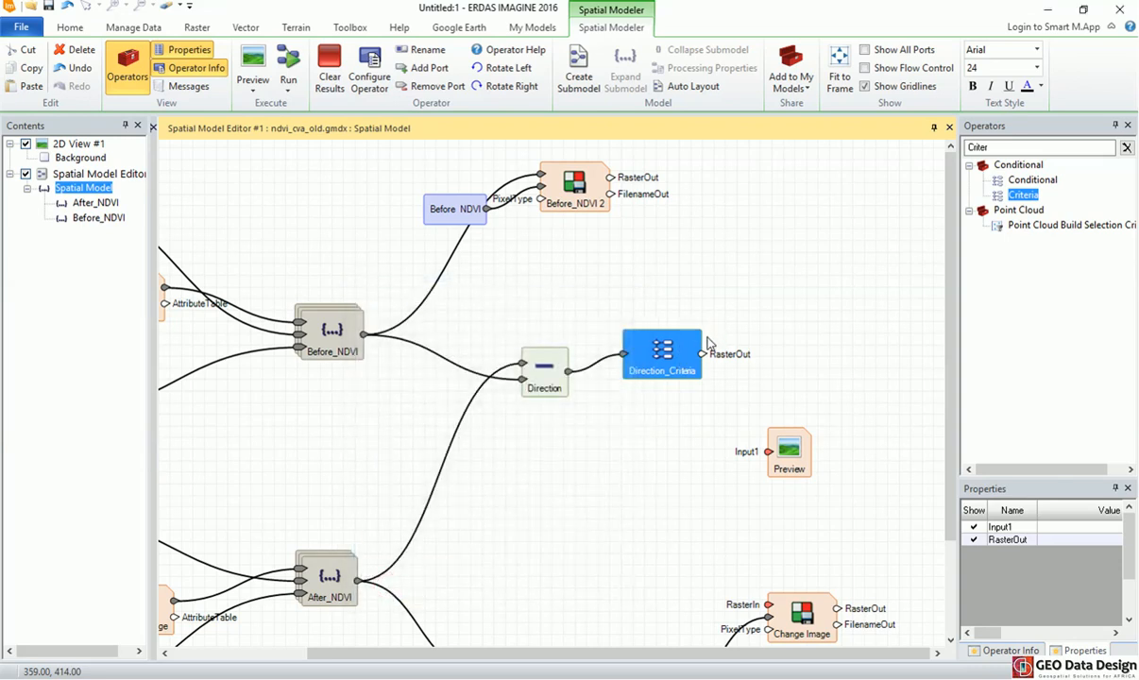
Move the Direction, Direction_Criteria and Preview operators upward to free space beneath them in the model.
{"action": "left_click_drag", "start_coordinate": [540, 364], "coordinate": [525, 338]}
{"action": "left_click_drag", "start_coordinate": [636, 342], "coordinate": [636, 292]}
{"action": "left_click", "coordinate": [671, 350]}
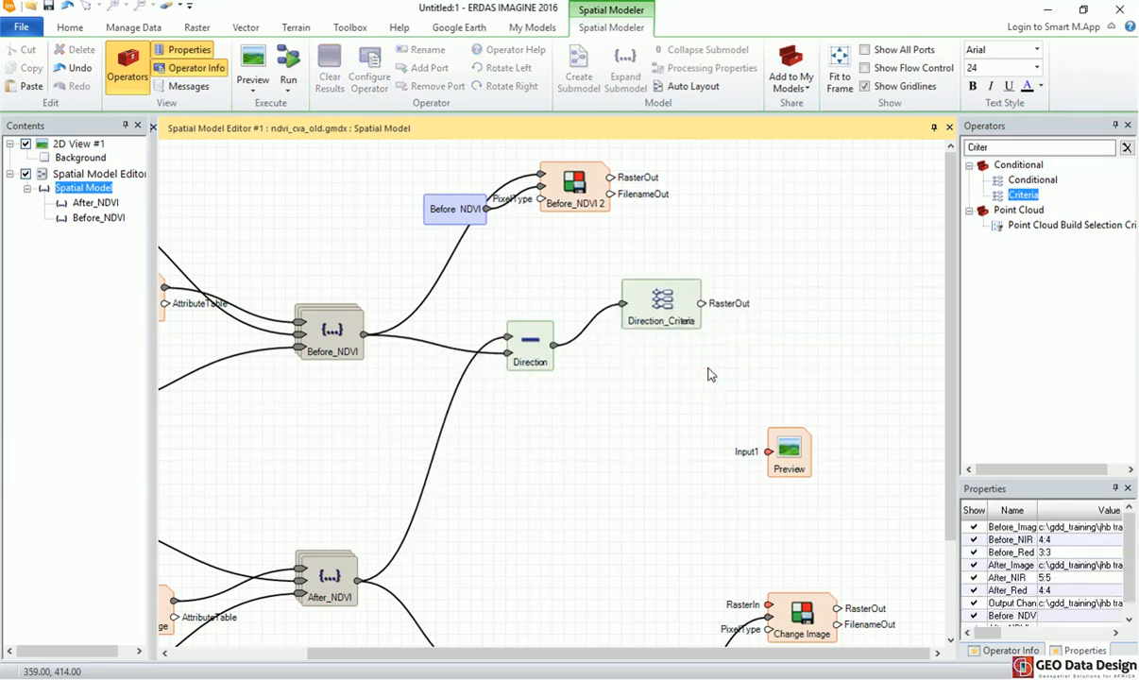
{"action": "left_click", "coordinate": [796, 461]}
{"action": "left_click_drag", "start_coordinate": [796, 461], "coordinate": [801, 396]}
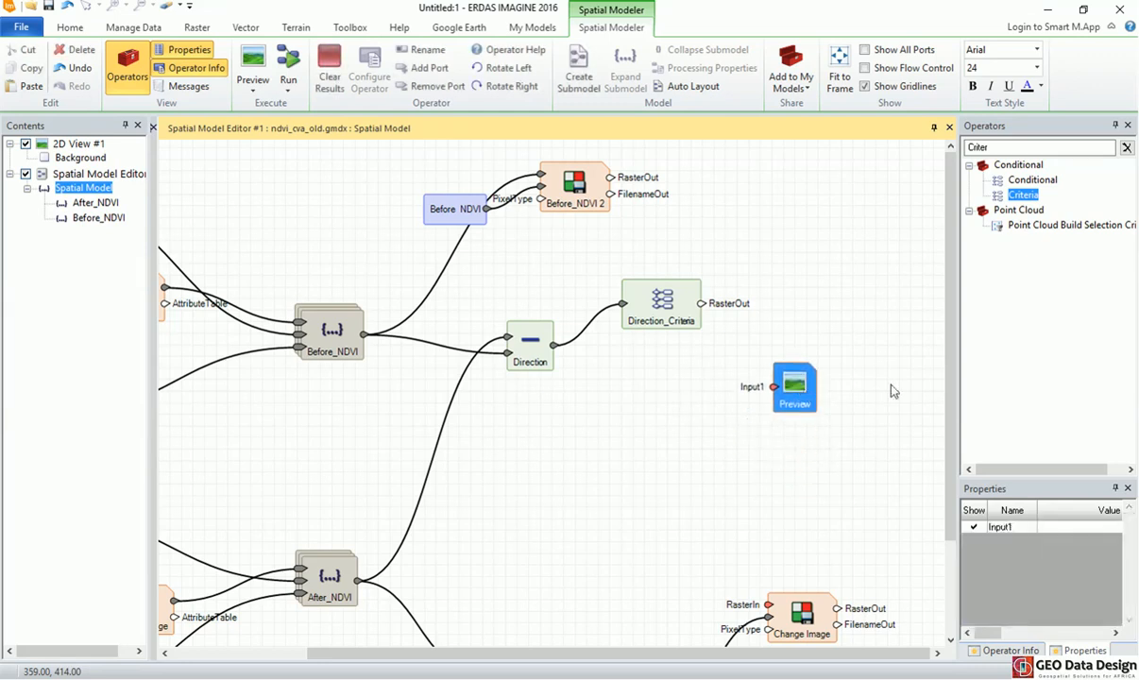
{"action": "scroll", "coordinate": [940, 366], "scroll_direction": "down", "scroll_amount": 1}
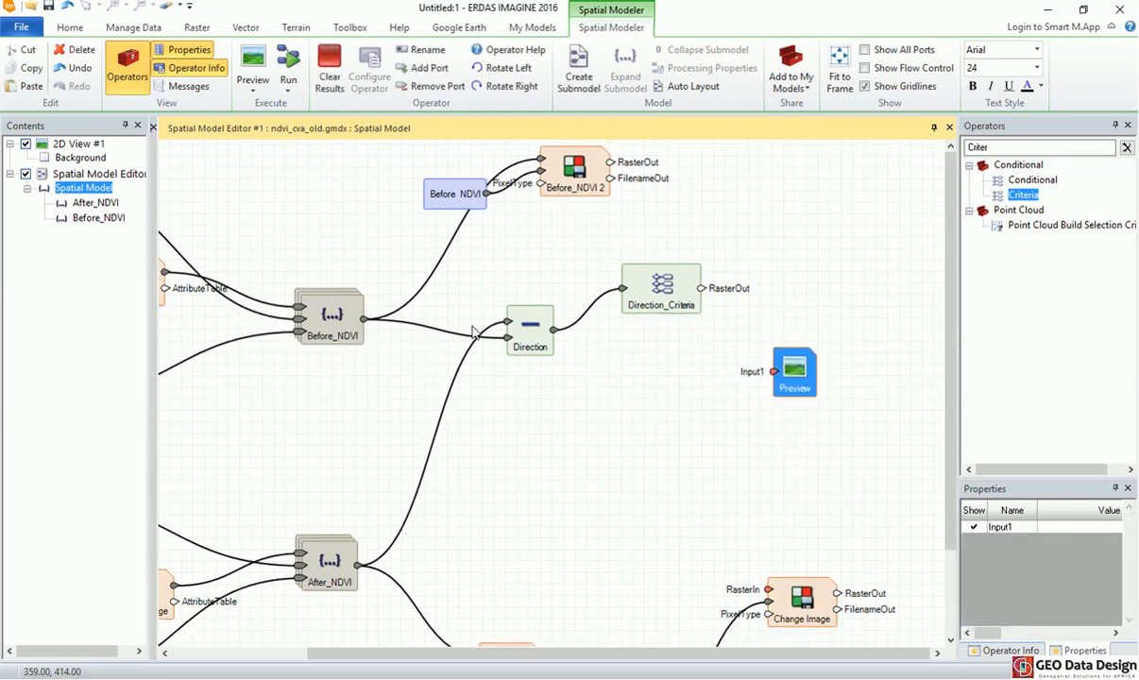
Find the Distance operator and place it in the free space below Direction in the top-level model.
{"action": "double_click", "coordinate": [995, 148]}
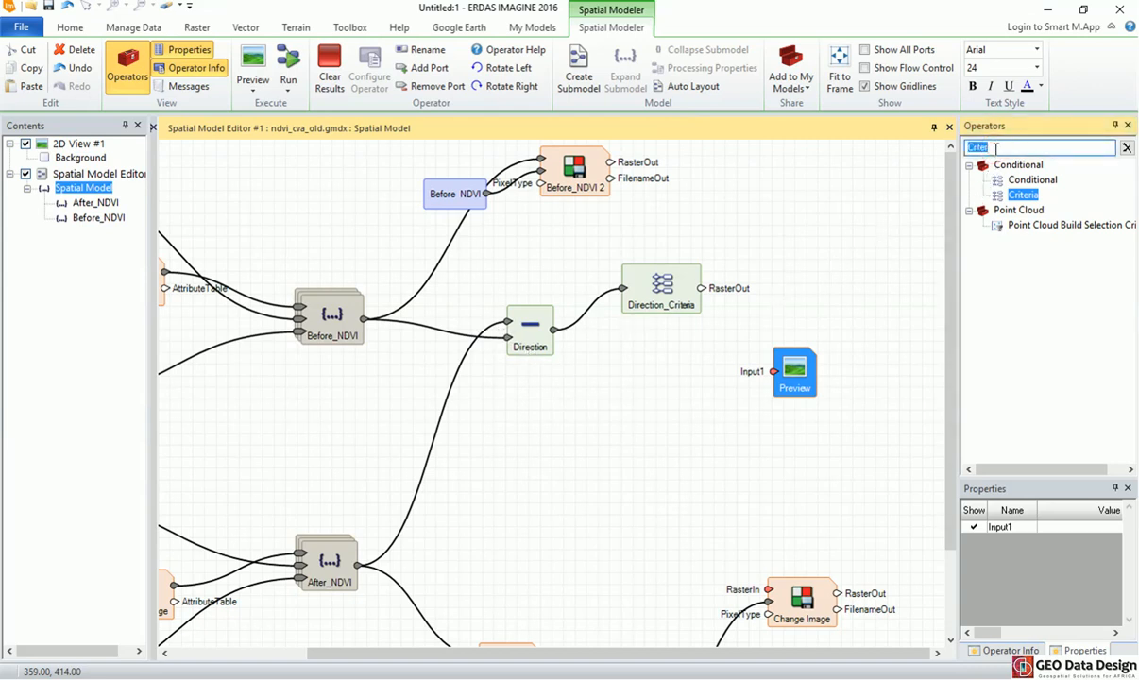
{"action": "type", "text": "distanc"}
{"action": "left_click_drag", "start_coordinate": [1026, 227], "coordinate": [613, 396]}
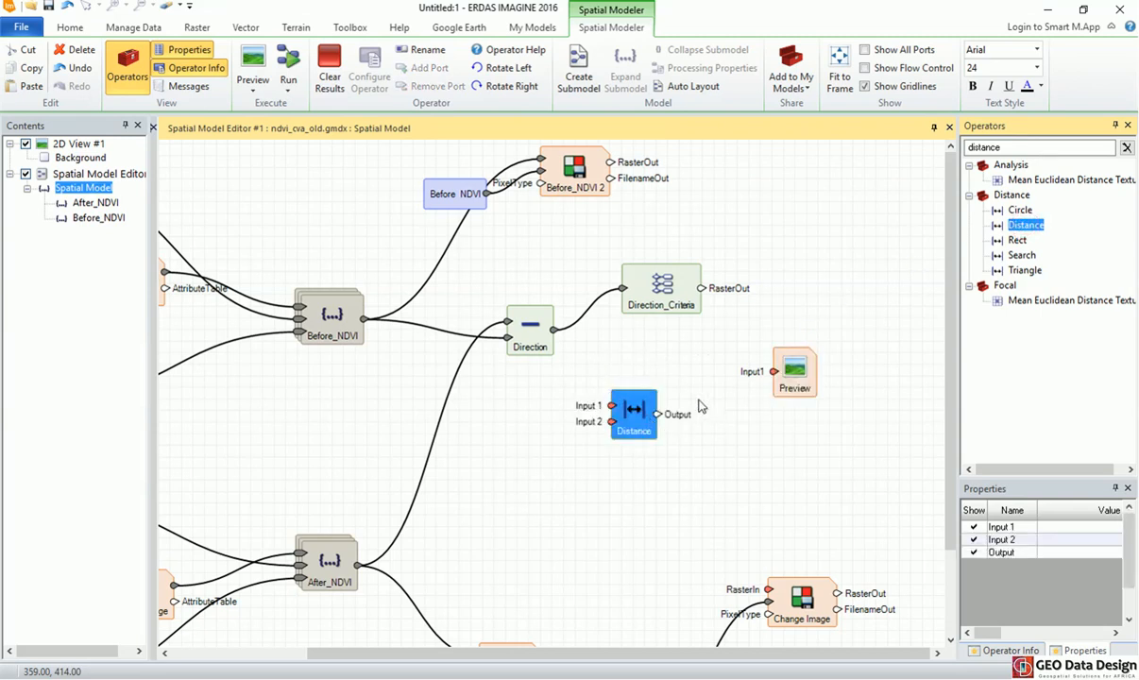
{"action": "left_click", "coordinate": [693, 359]}
{"action": "left_click_drag", "start_coordinate": [603, 397], "coordinate": [609, 395]}
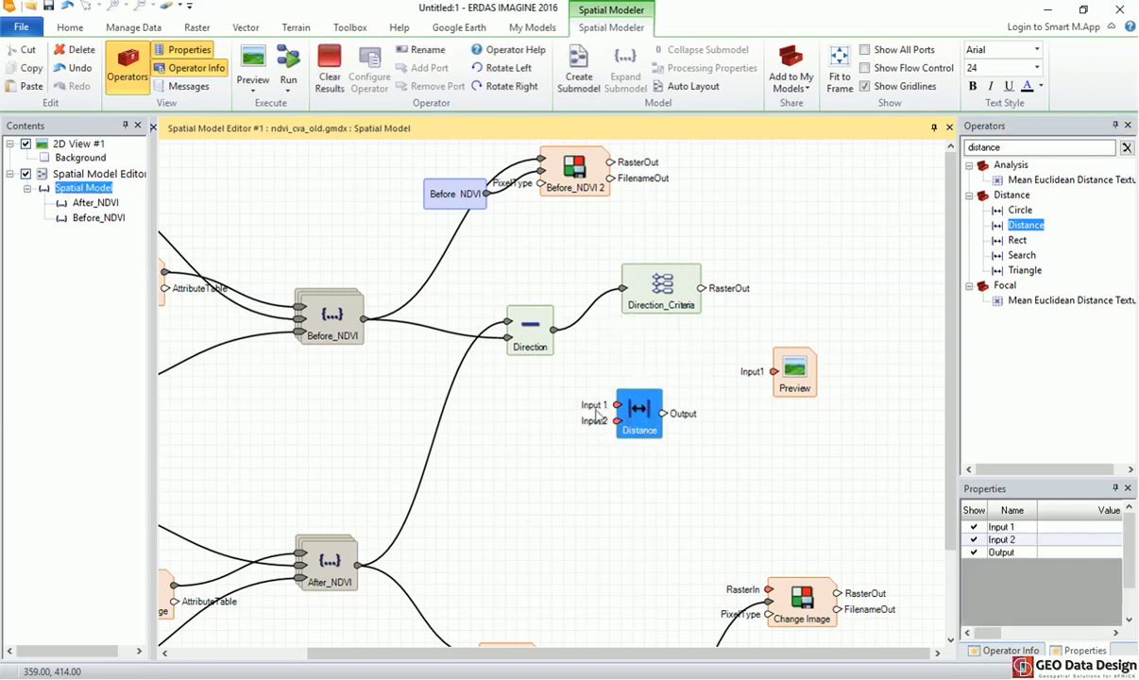
Connect After_NDVI to Input 1 and Before_NDVI to Input 2 of Distance, and rename the operator Magnitude beneath Direction.
{"action": "left_click_drag", "start_coordinate": [358, 564], "coordinate": [616, 406]}
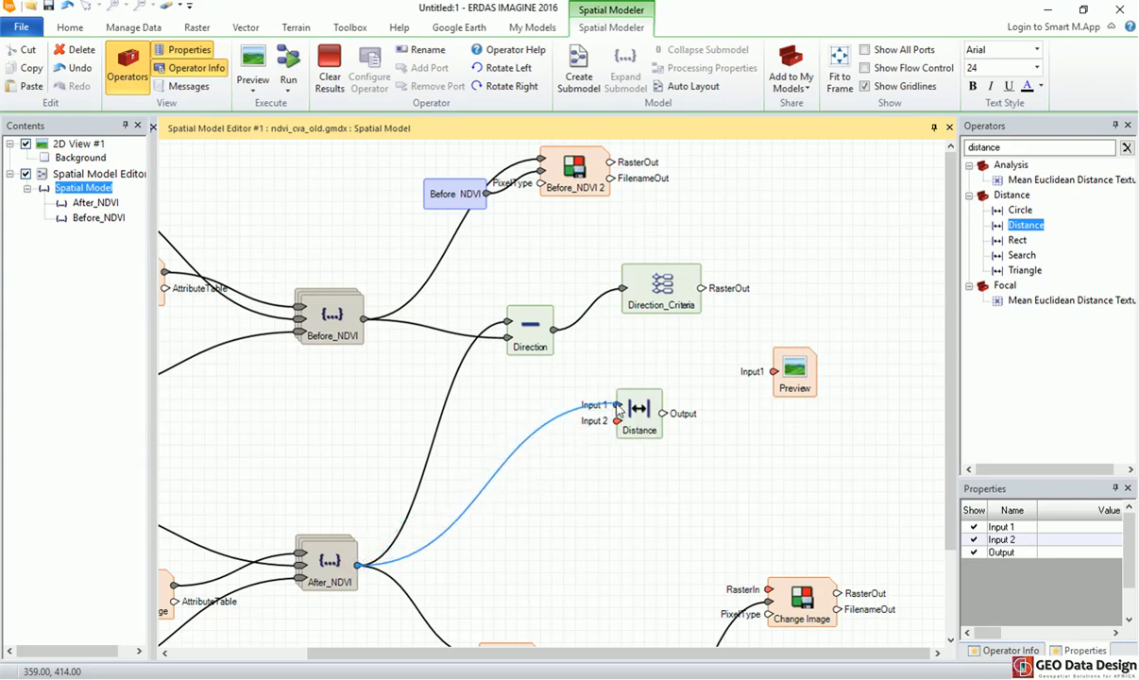
{"action": "left_click_drag", "start_coordinate": [616, 404], "coordinate": [616, 405]}
{"action": "left_click_drag", "start_coordinate": [364, 320], "coordinate": [601, 441]}
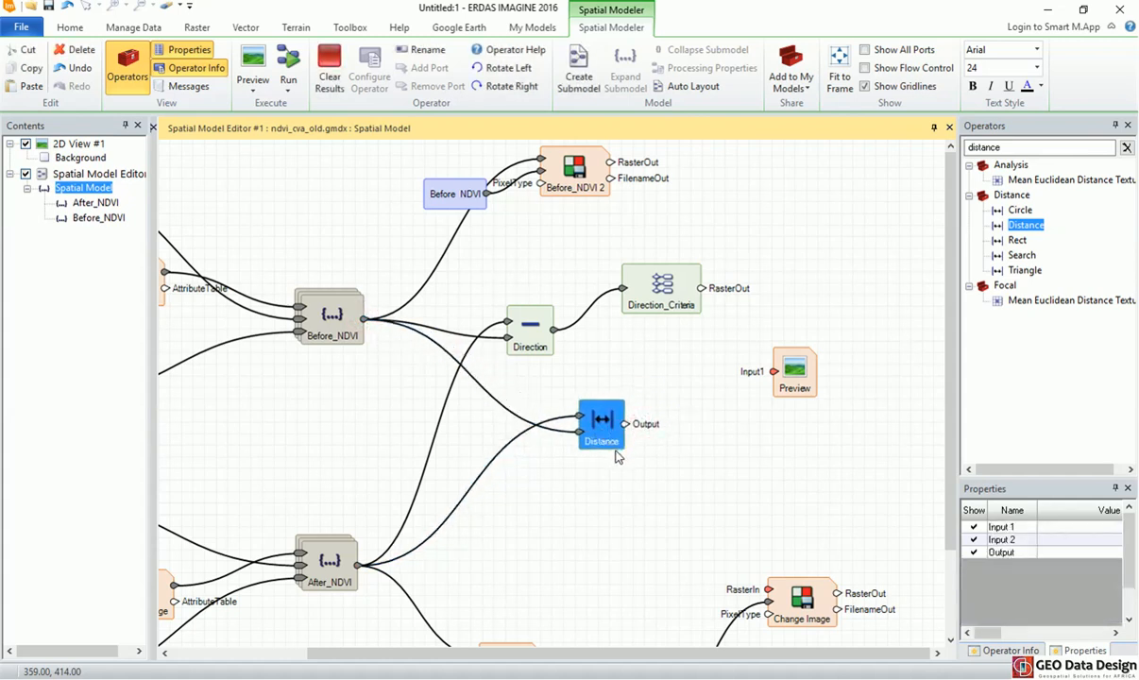
{"action": "left_click_drag", "start_coordinate": [609, 427], "coordinate": [594, 433]}
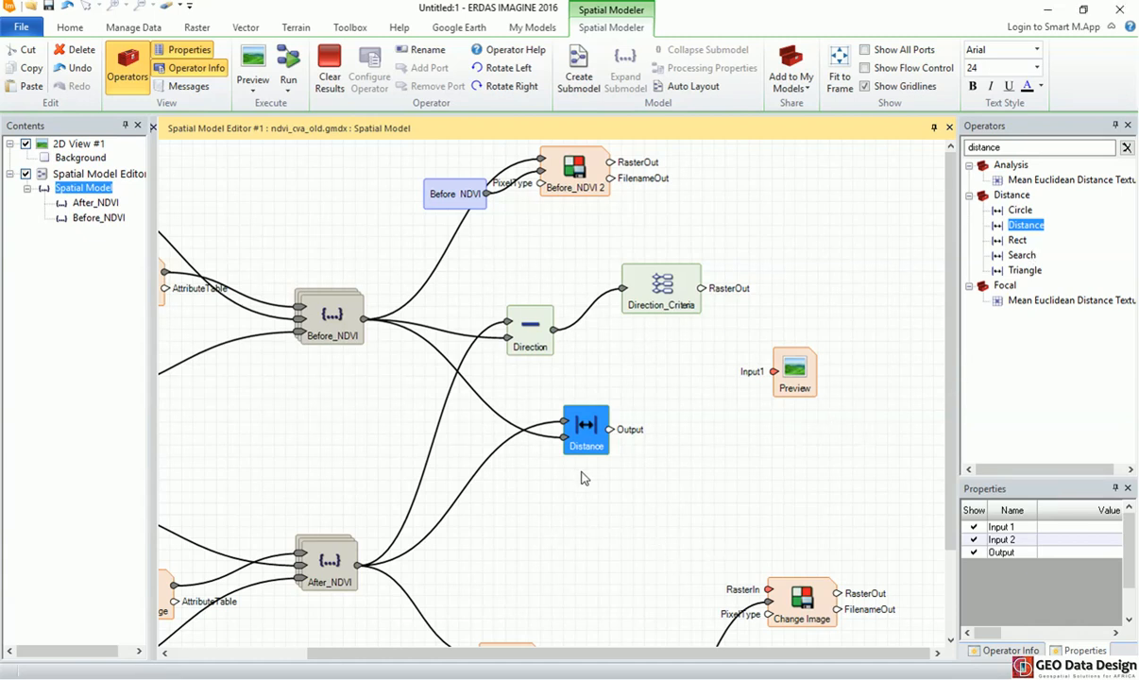
{"action": "left_click_drag", "start_coordinate": [582, 442], "coordinate": [522, 449]}
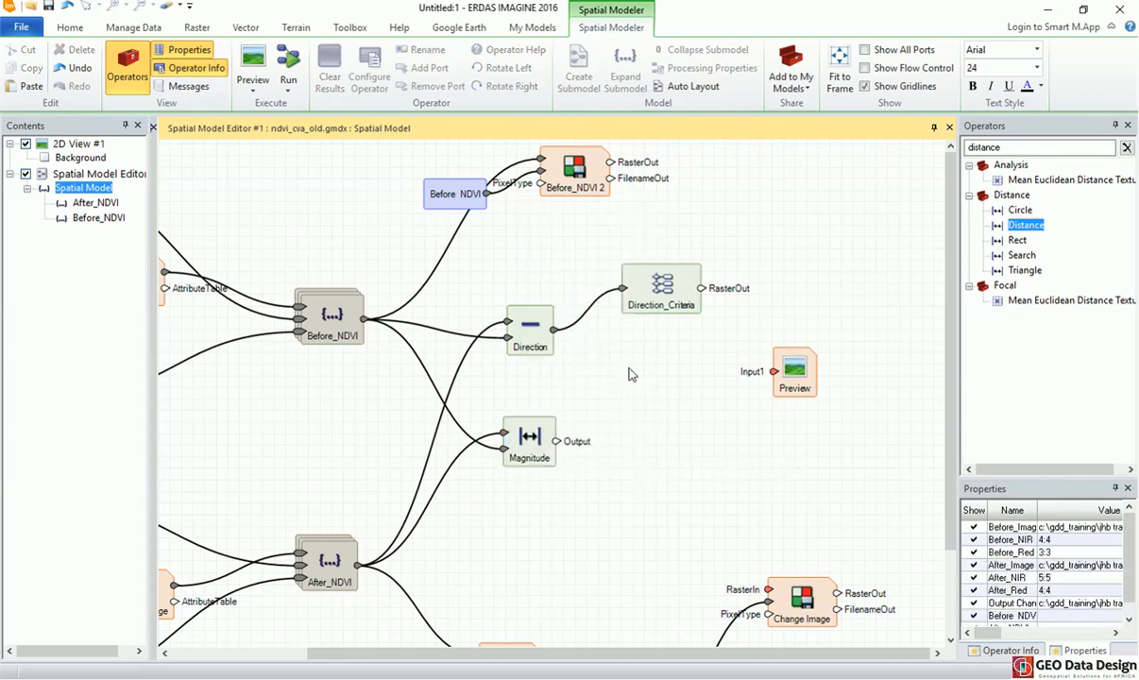
Add Raster Output operators for Direction_Criteria and Magnitude, with connected input ports named Direction Image and Magnitude Image.
{"action": "left_click_drag", "start_coordinate": [1012, 147], "coordinate": [921, 143]}
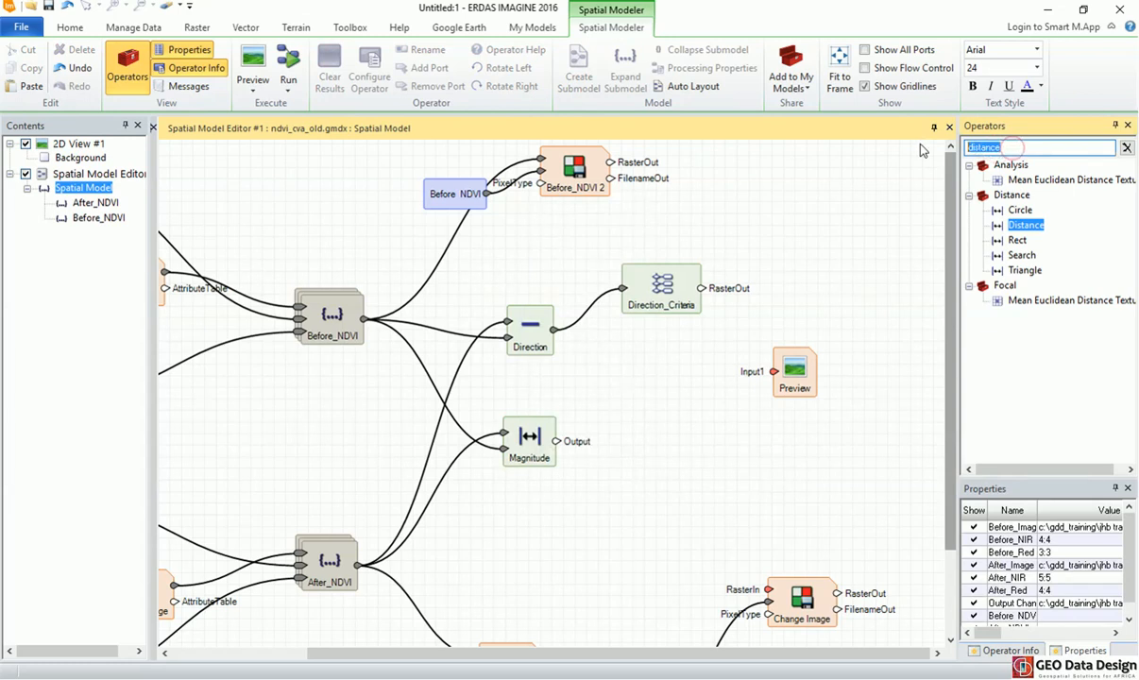
{"action": "type", "text": "raster"}
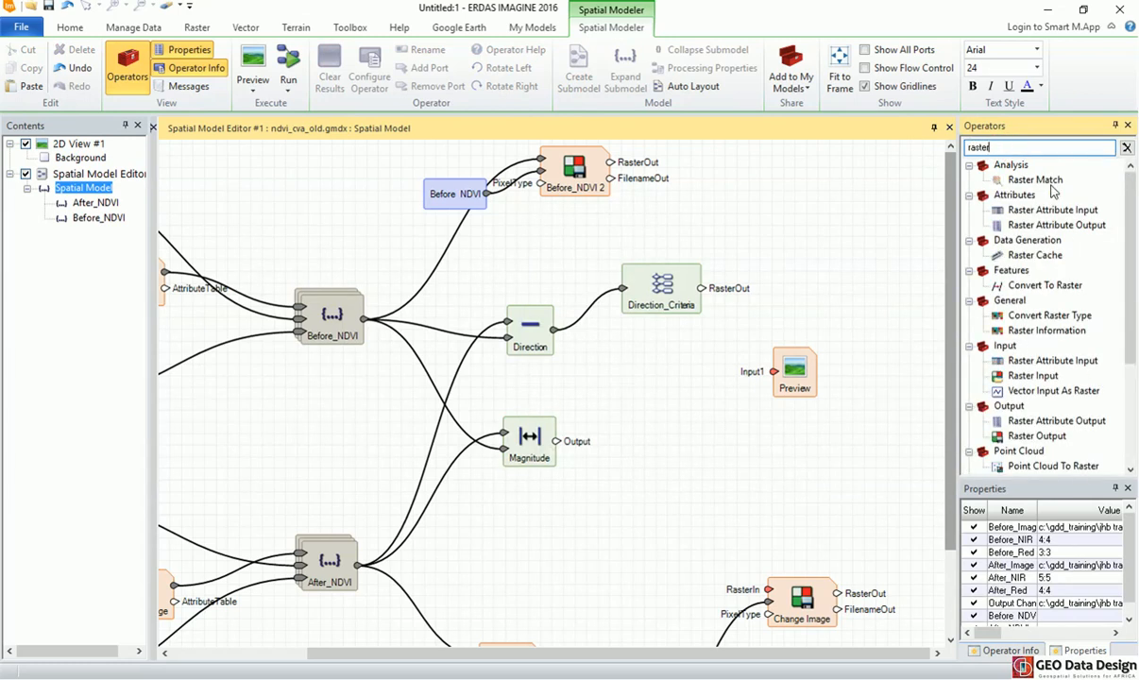
{"action": "type", "text": " ouptu"}
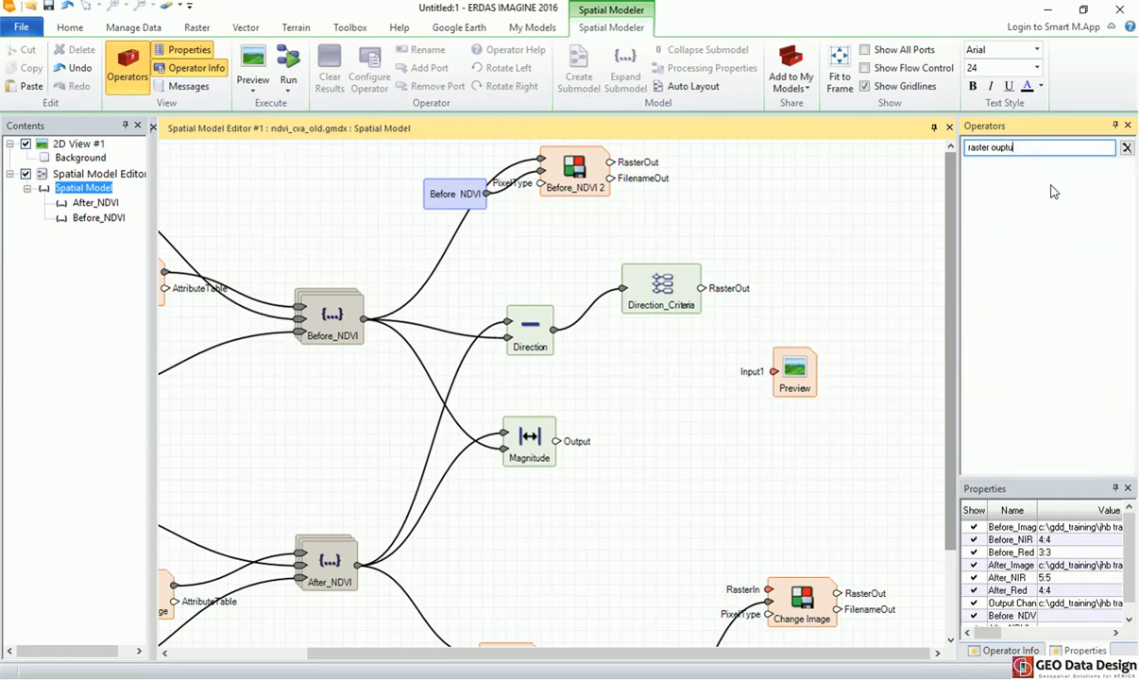
{"action": "key", "text": "BackSpace"}
{"action": "key", "text": "BackSpace"}
{"action": "key", "text": "BackSpace"}
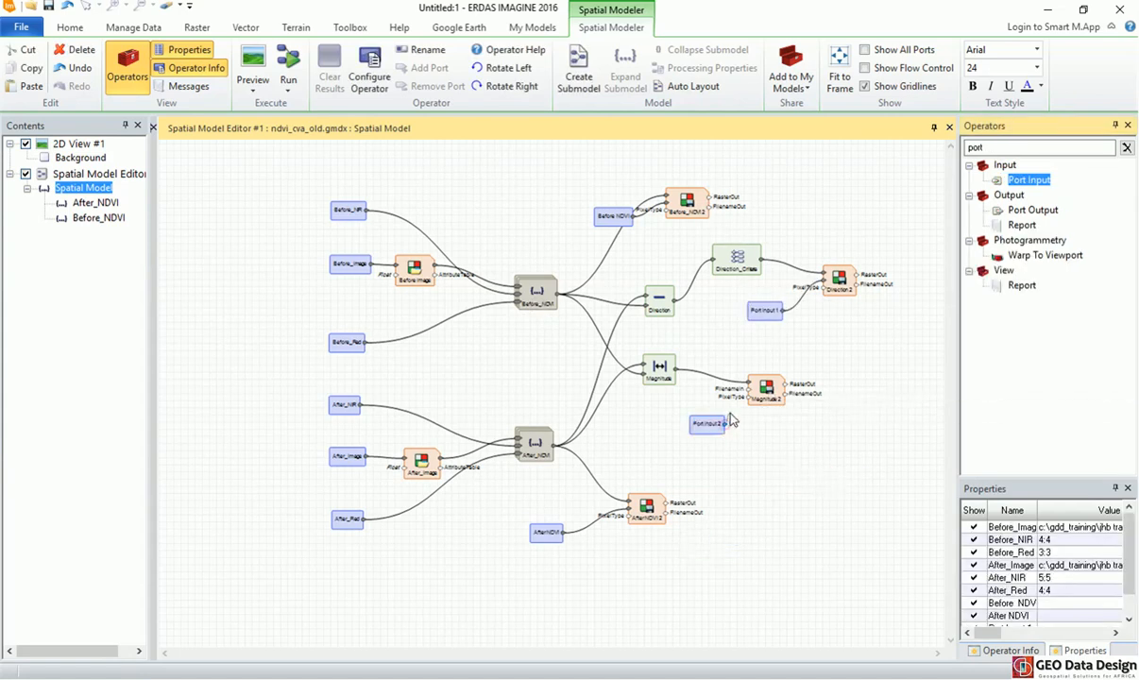
{"action": "left_click_drag", "start_coordinate": [725, 424], "coordinate": [679, 419]}
{"action": "left_click", "coordinate": [767, 312]}
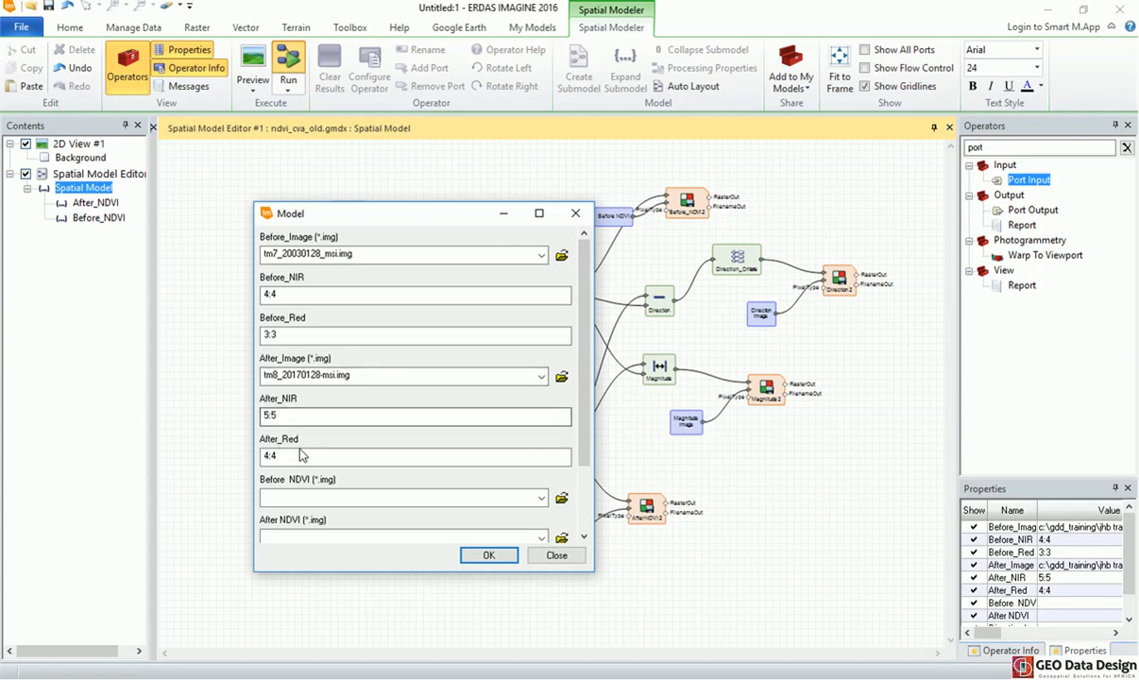
Run the model with the outputs before_ndvi.img, after_ndvi.img, direction.img and magnitude.img, overwriting the existing before_ndvi.img.
{"action": "scroll", "coordinate": [589, 427], "scroll_direction": "down", "scroll_amount": 3}
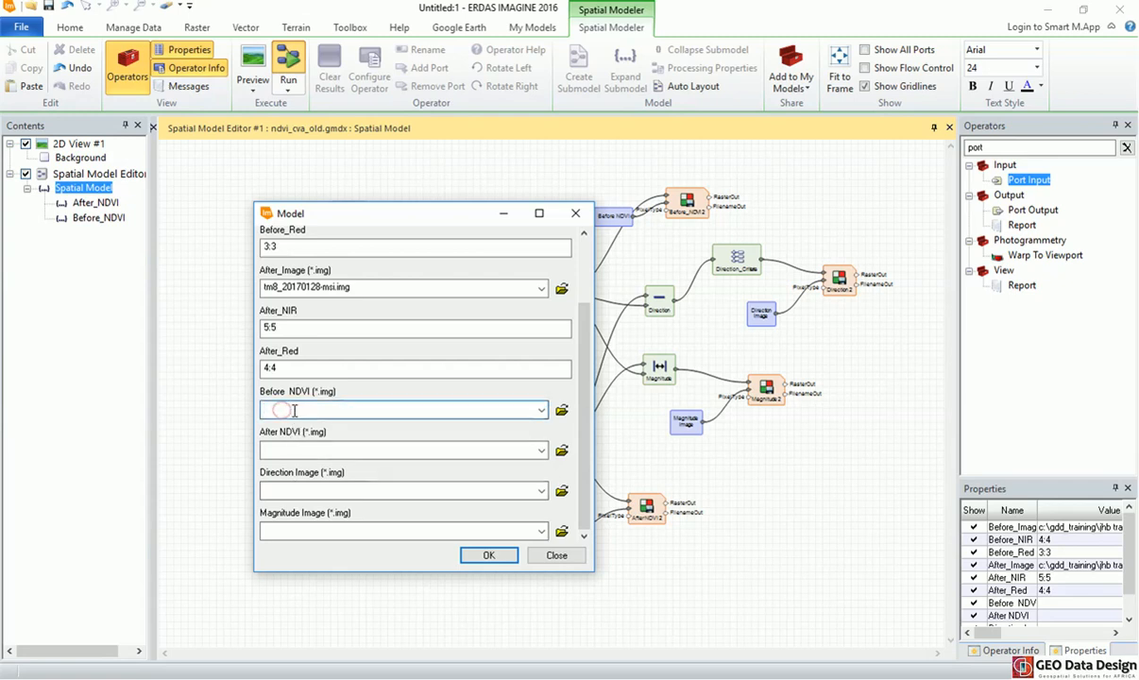
{"action": "left_click", "coordinate": [562, 409]}
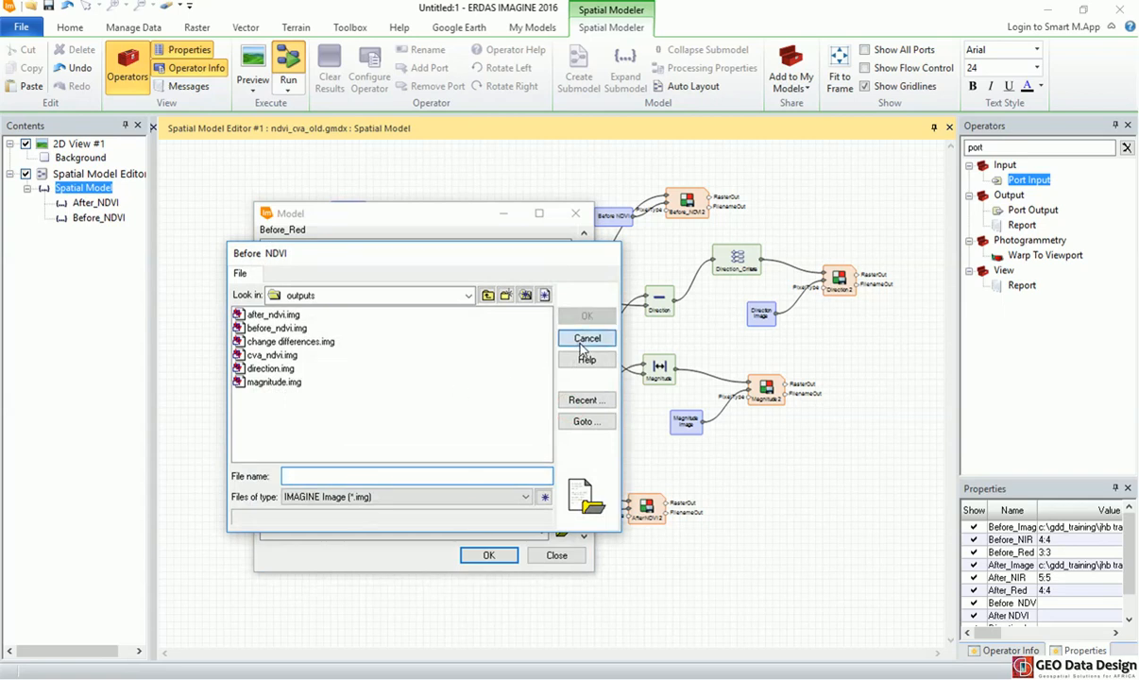
{"action": "left_click", "coordinate": [585, 338]}
{"action": "type", "text": "before_ndvi"}
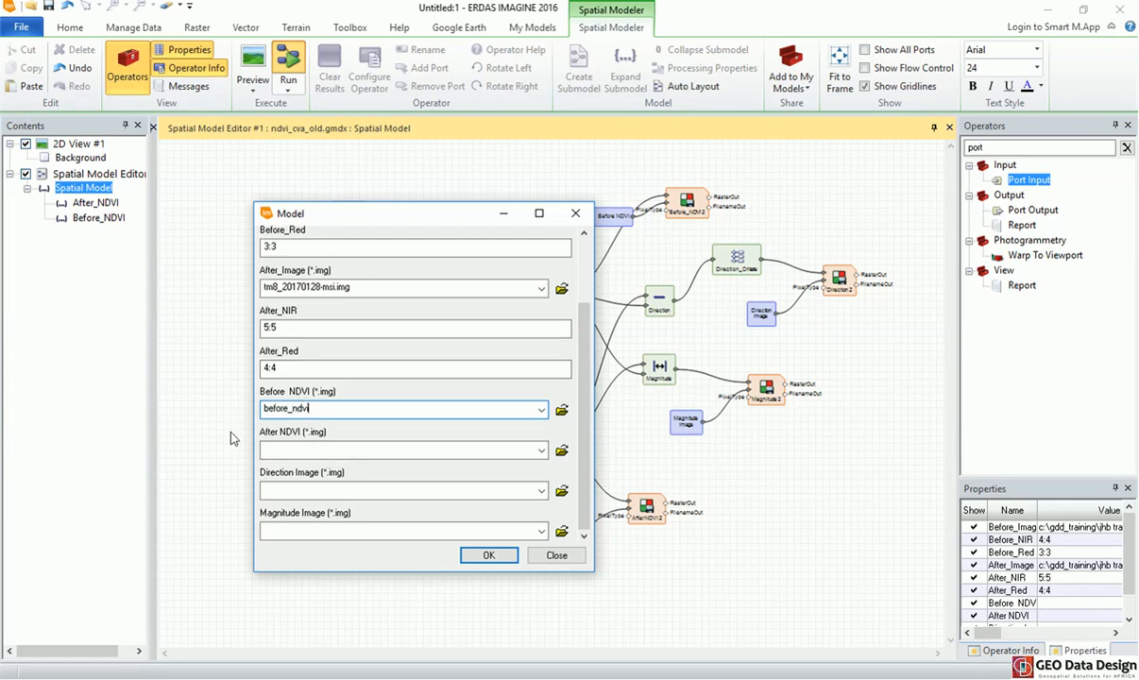
{"action": "key", "text": "Return"}
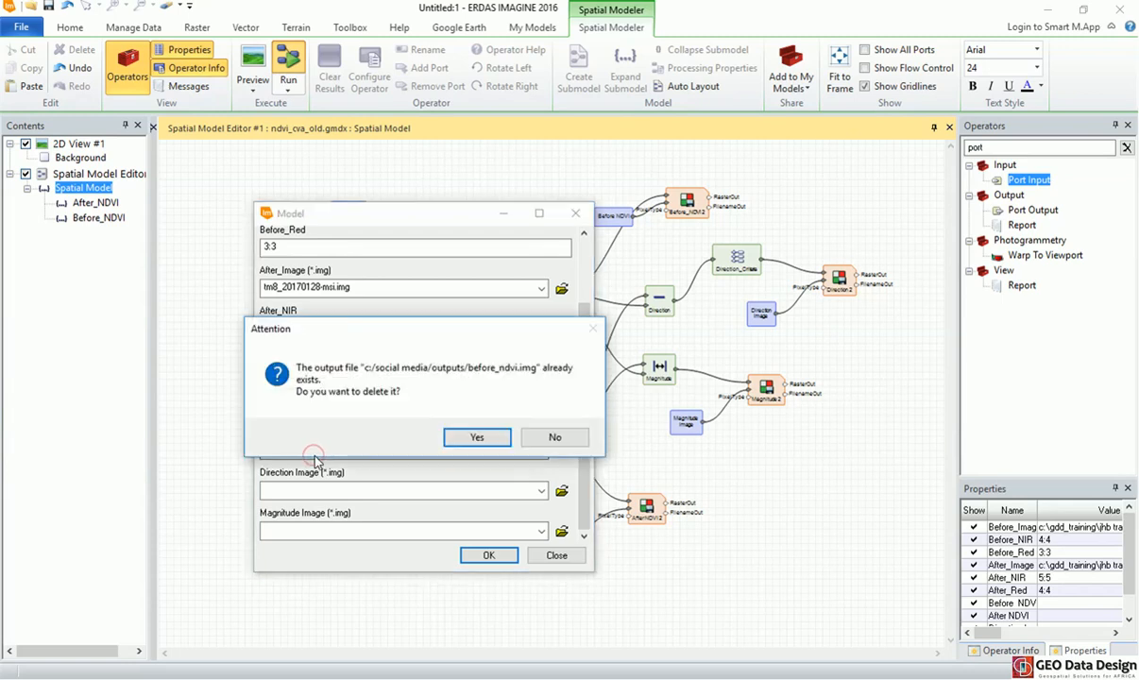
{"action": "left_click", "coordinate": [479, 437]}
{"action": "left_click", "coordinate": [290, 452]}
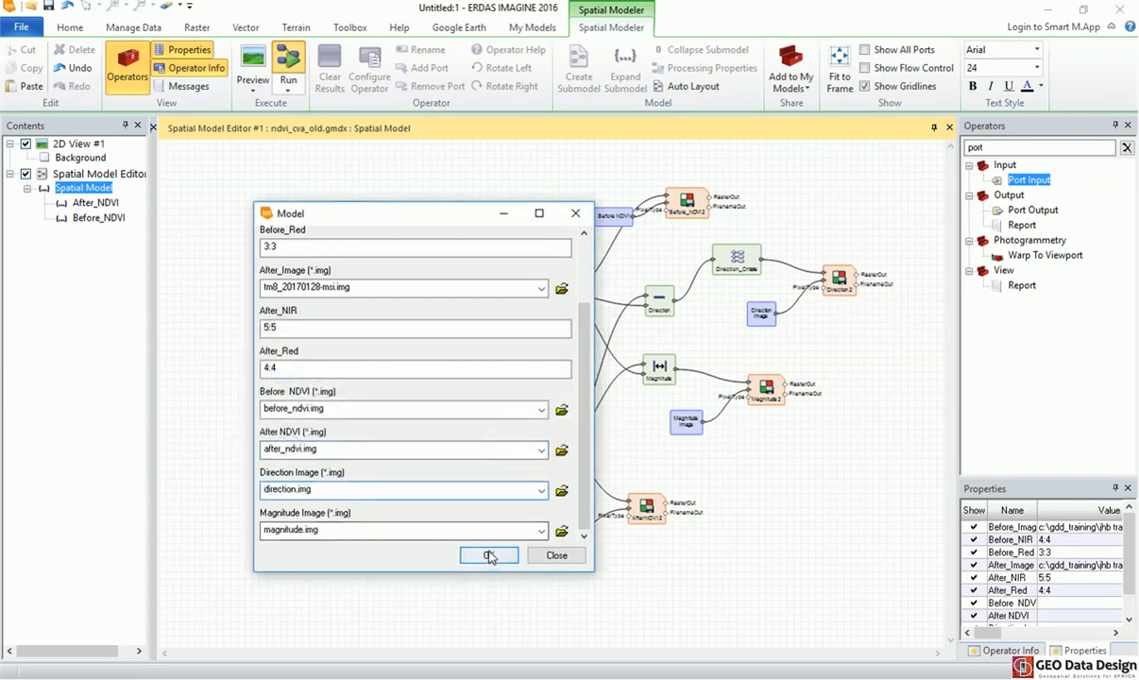
{"action": "left_click", "coordinate": [487, 555]}
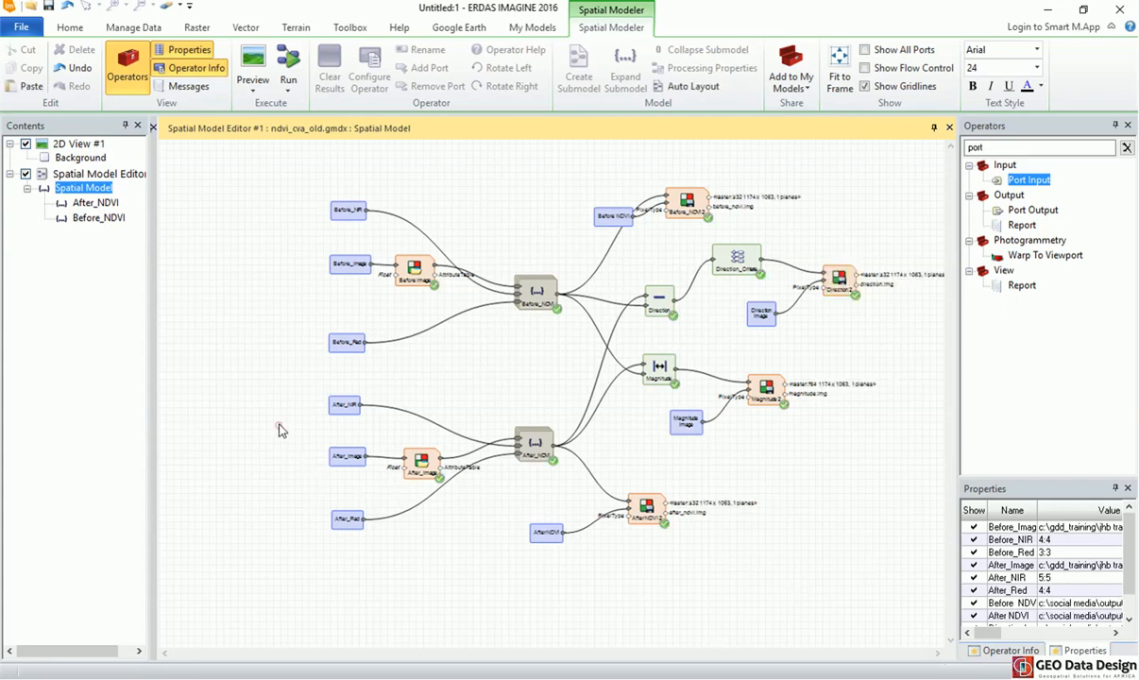
{"action": "scroll", "coordinate": [278, 430], "scroll_direction": "down", "scroll_amount": 1}
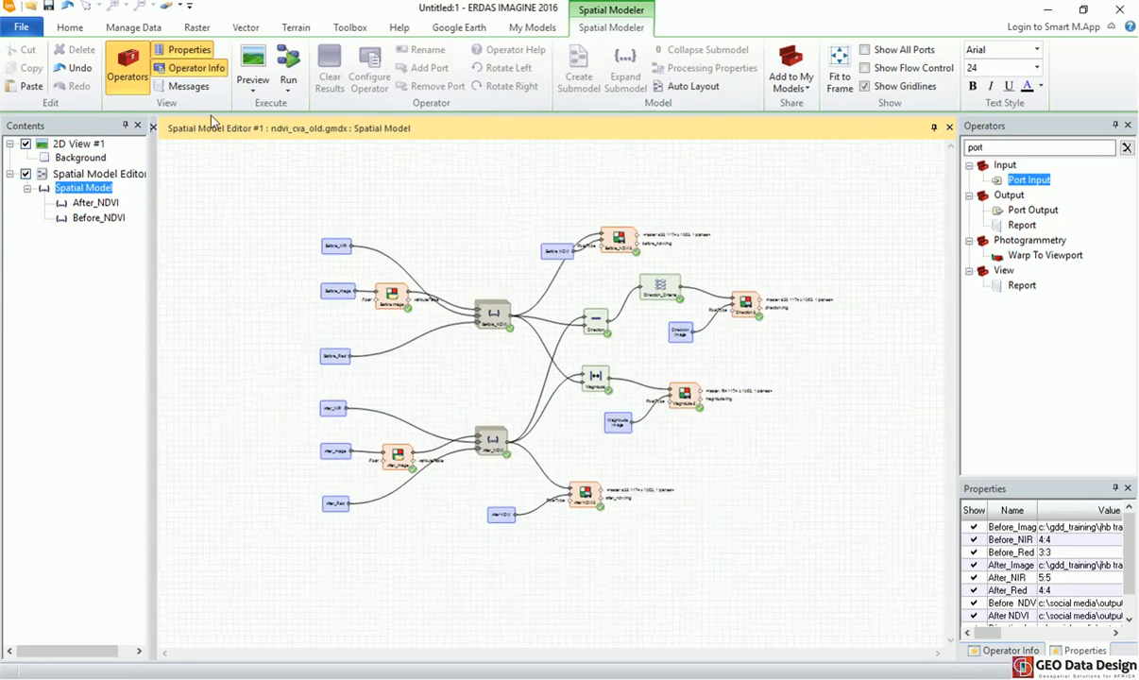
Load after_ndvi.img, before_ndvi.img, direction.img and magnitude.img into 2D View #1 and leave only direction.img displayed.
{"action": "left_click", "coordinate": [78, 143]}
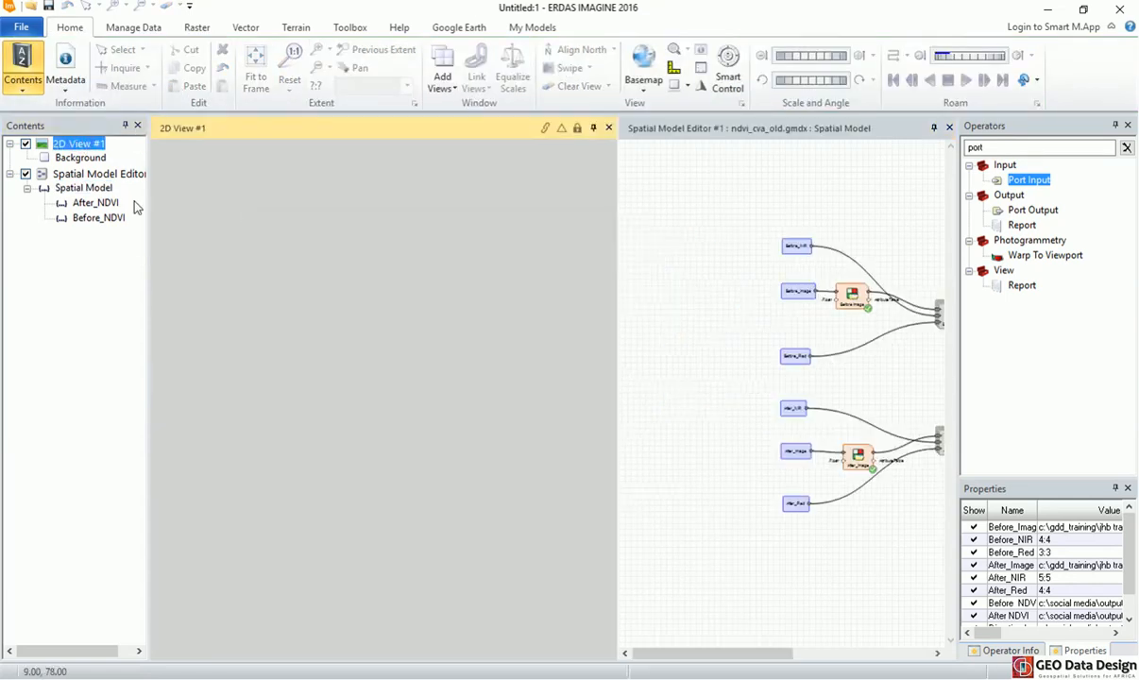
{"action": "right_click", "coordinate": [233, 200]}
{"action": "left_click", "coordinate": [315, 148]}
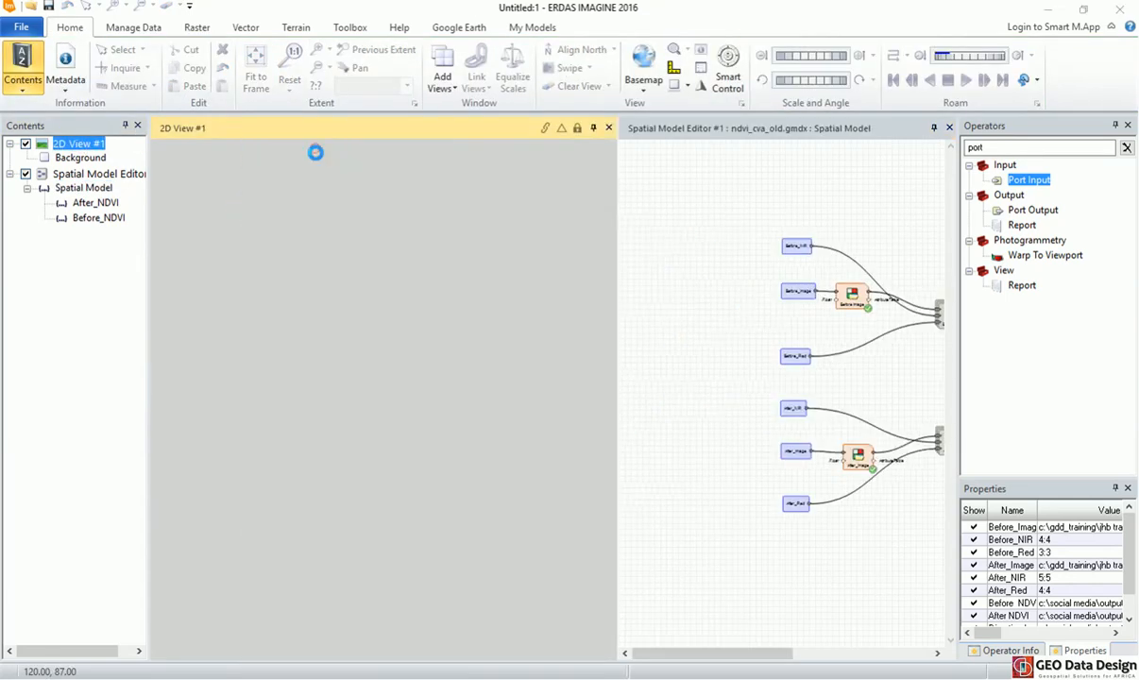
{"action": "double_click", "coordinate": [399, 277]}
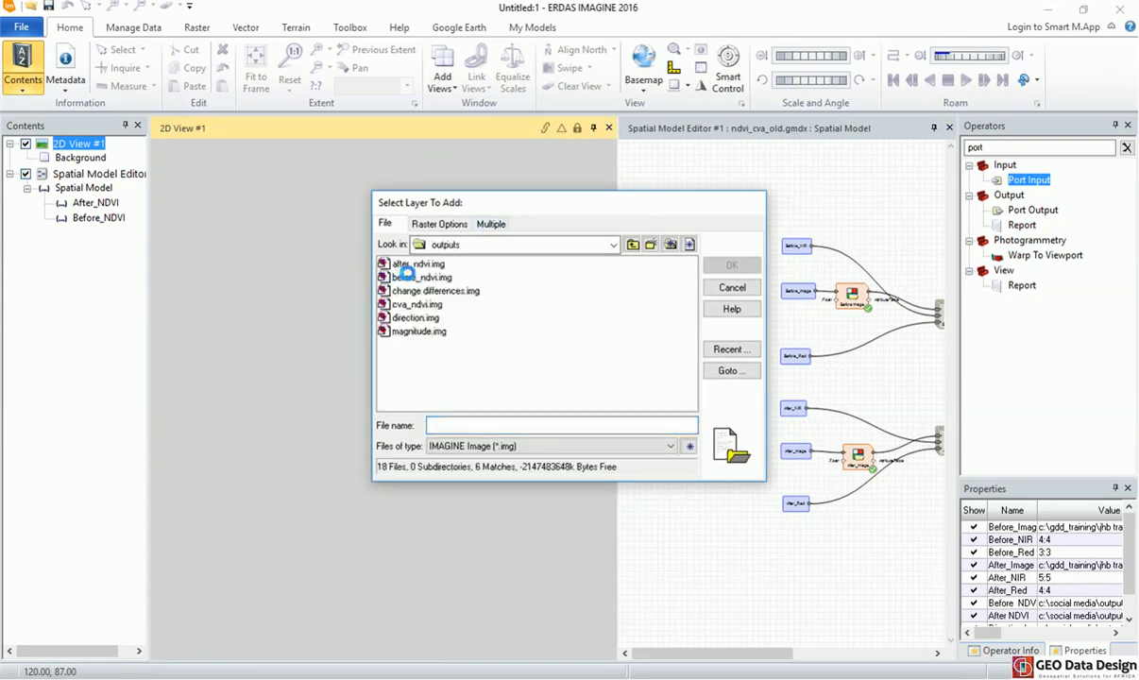
{"action": "left_click", "coordinate": [418, 267]}
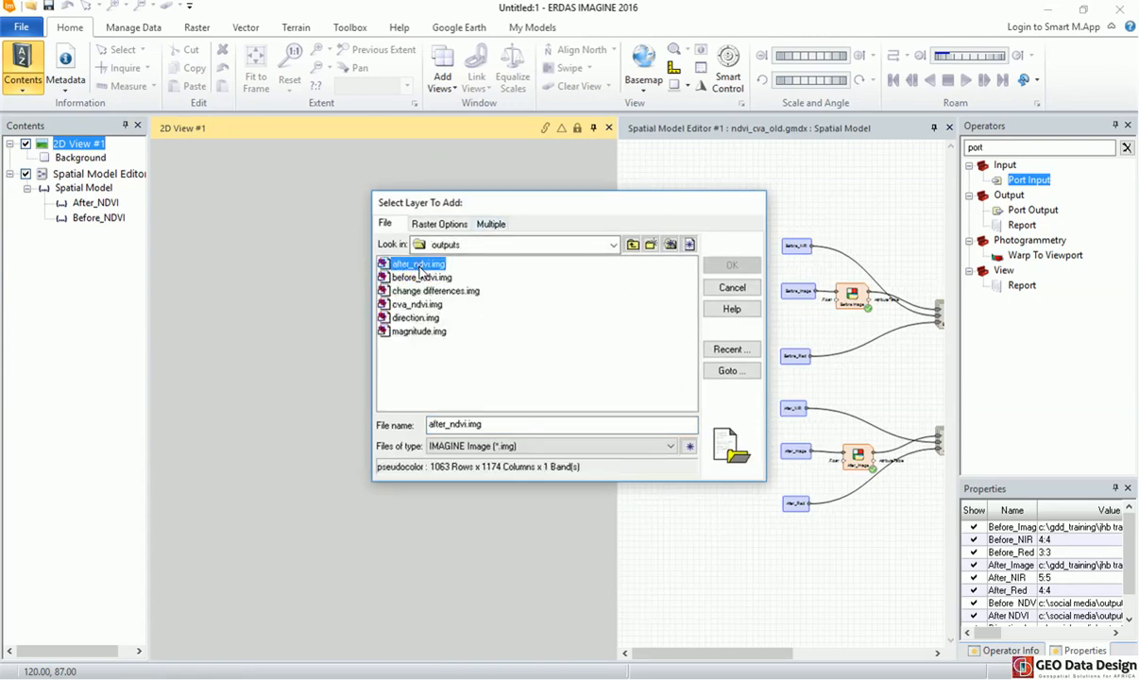
{"action": "left_click", "coordinate": [418, 280], "text": "ctrl"}
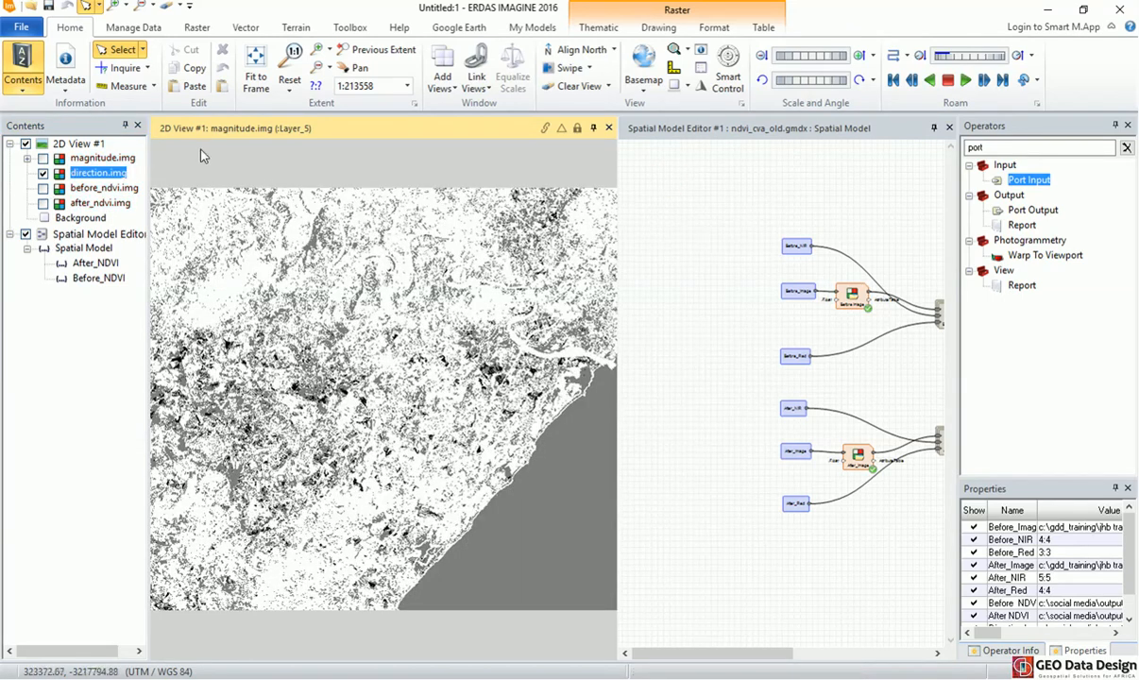
Open the attribute table of direction.img, enlarge it and select row 0.
{"action": "right_click", "coordinate": [112, 174]}
{"action": "left_click", "coordinate": [171, 188]}
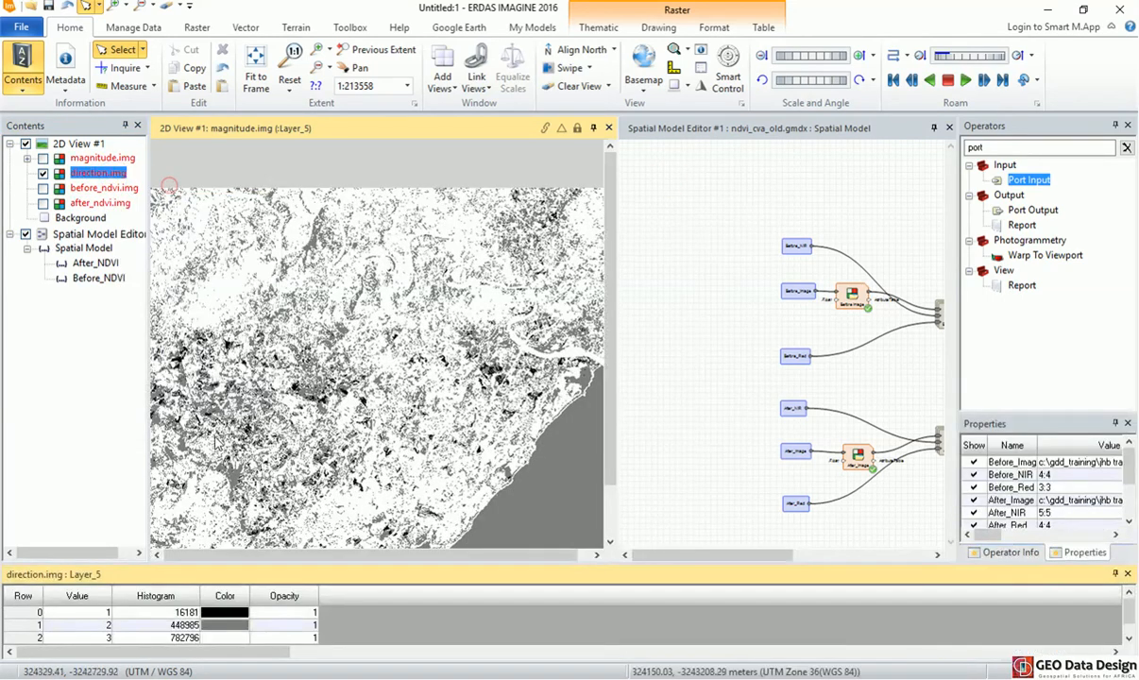
{"action": "left_click_drag", "start_coordinate": [254, 565], "coordinate": [254, 503]}
{"action": "left_click", "coordinate": [32, 567]}
{"action": "left_click", "coordinate": [35, 552]}
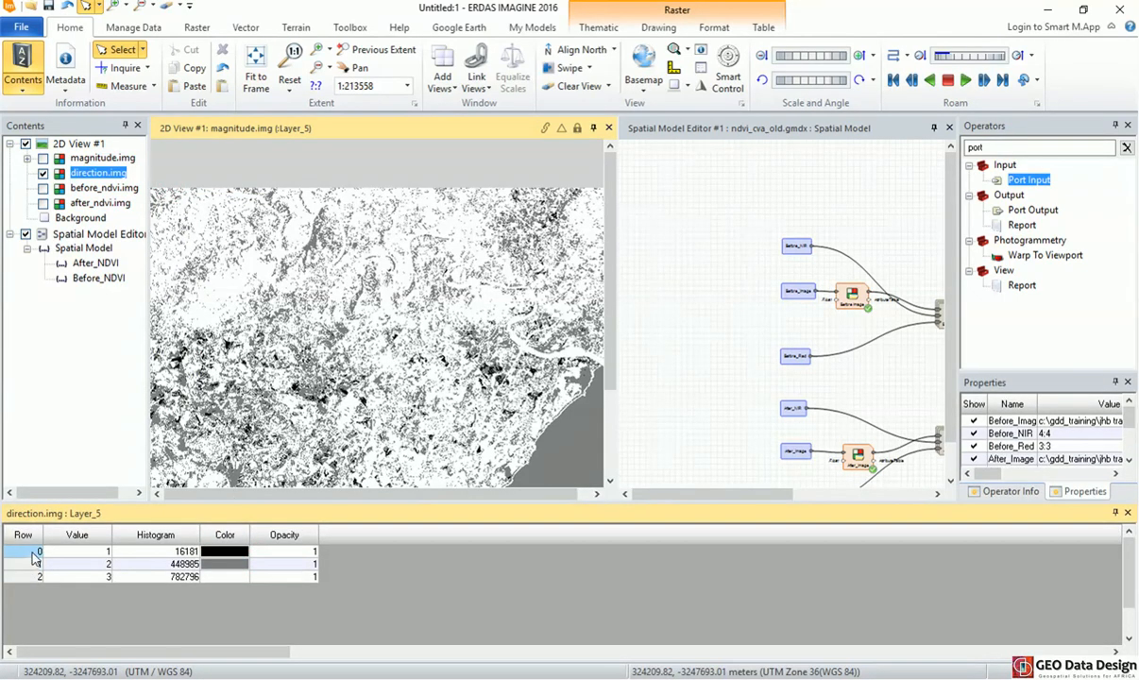
Colour the direction.img classes in the attribute table: row 0 Red, row 1 Gray and row 2 chartreuse.
{"action": "left_click", "coordinate": [240, 553]}
{"action": "left_click", "coordinate": [243, 553]}
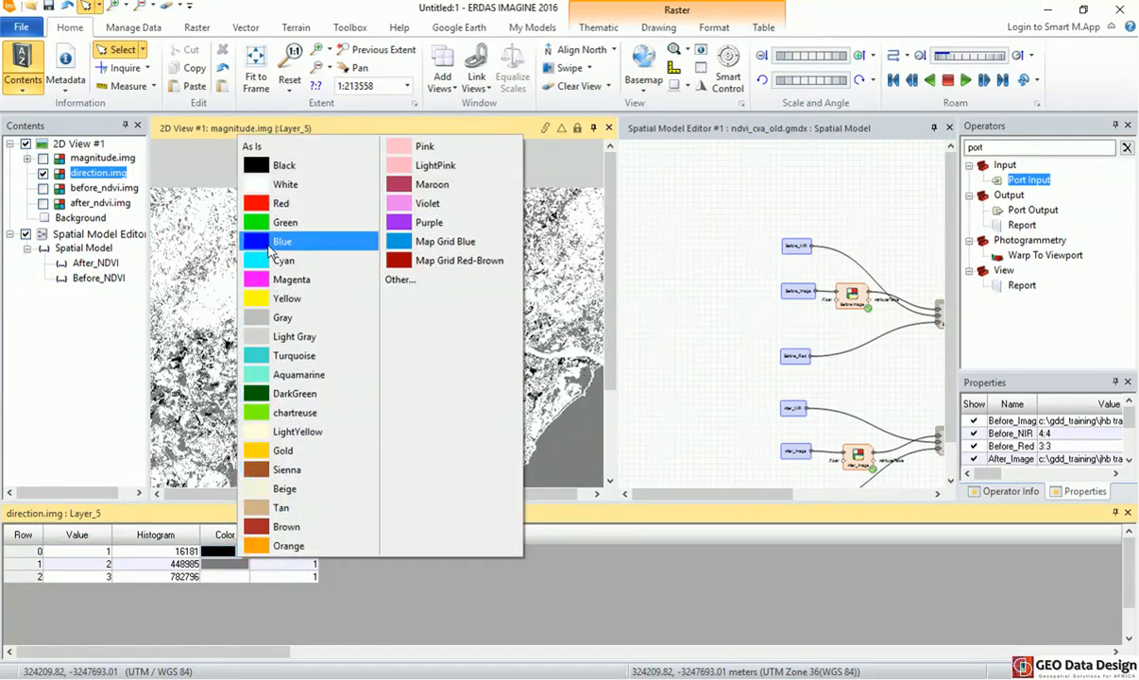
{"action": "left_click", "coordinate": [251, 202]}
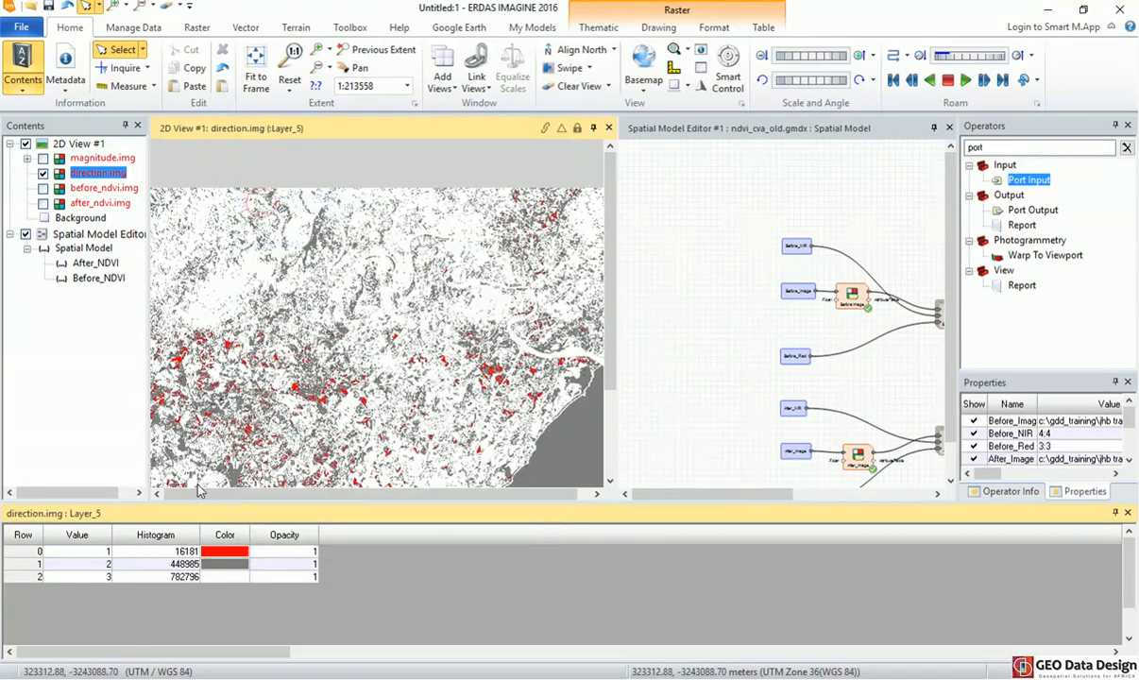
{"action": "left_click", "coordinate": [36, 565]}
{"action": "left_click", "coordinate": [30, 565]}
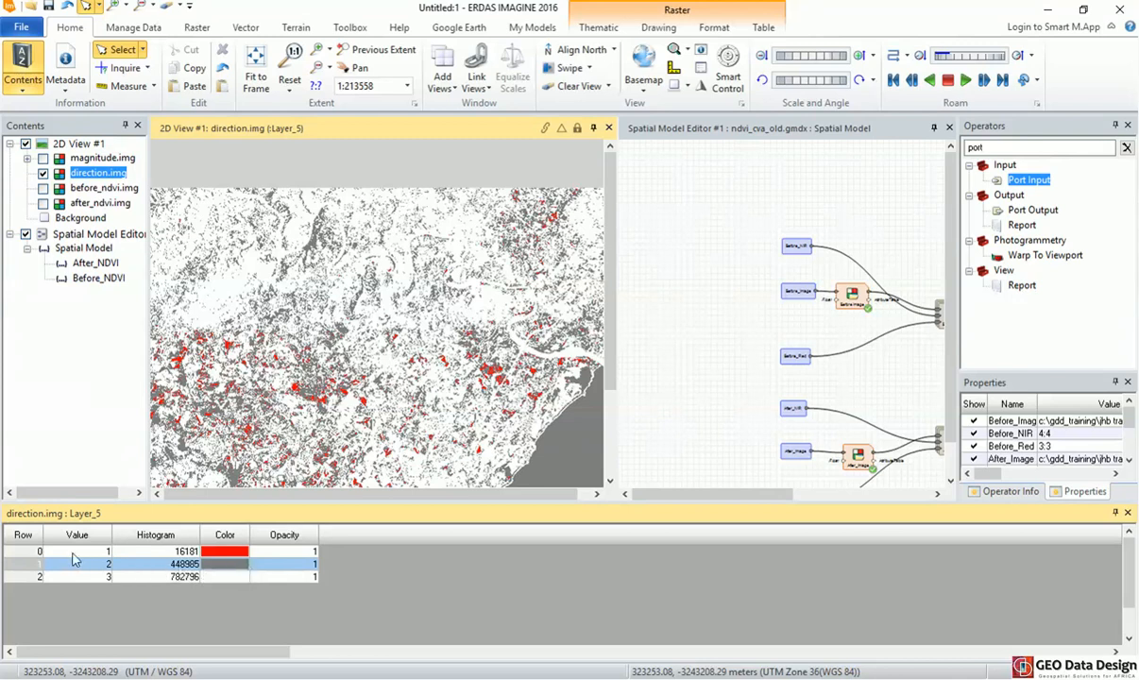
{"action": "left_click", "coordinate": [231, 564]}
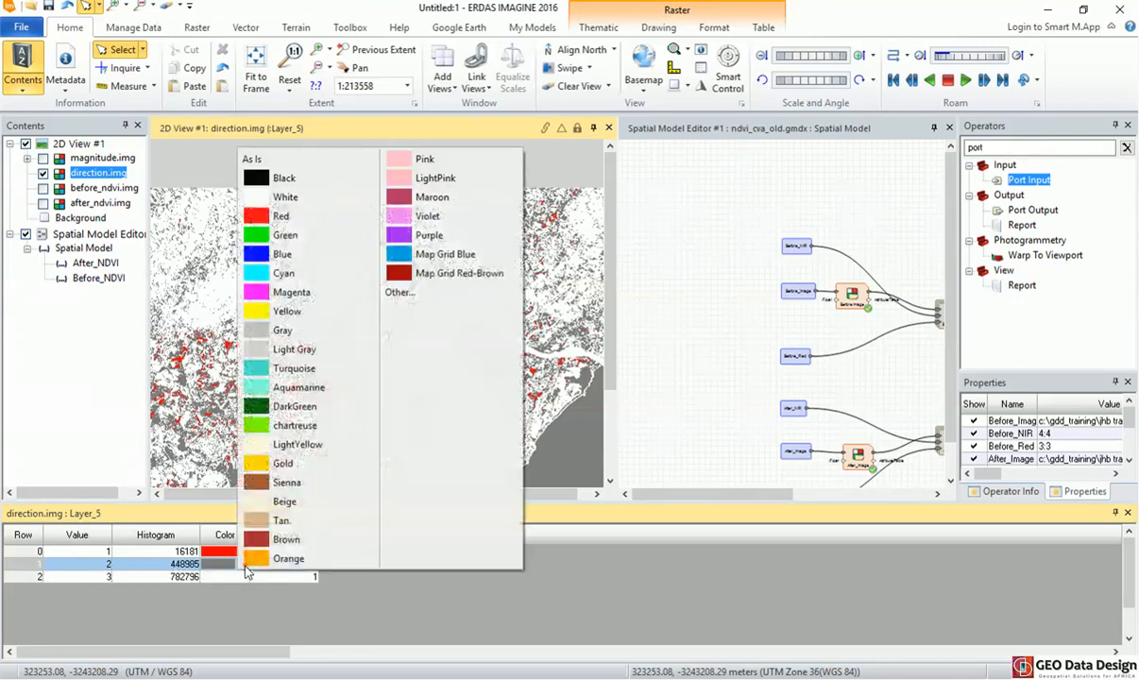
{"action": "left_click", "coordinate": [248, 330]}
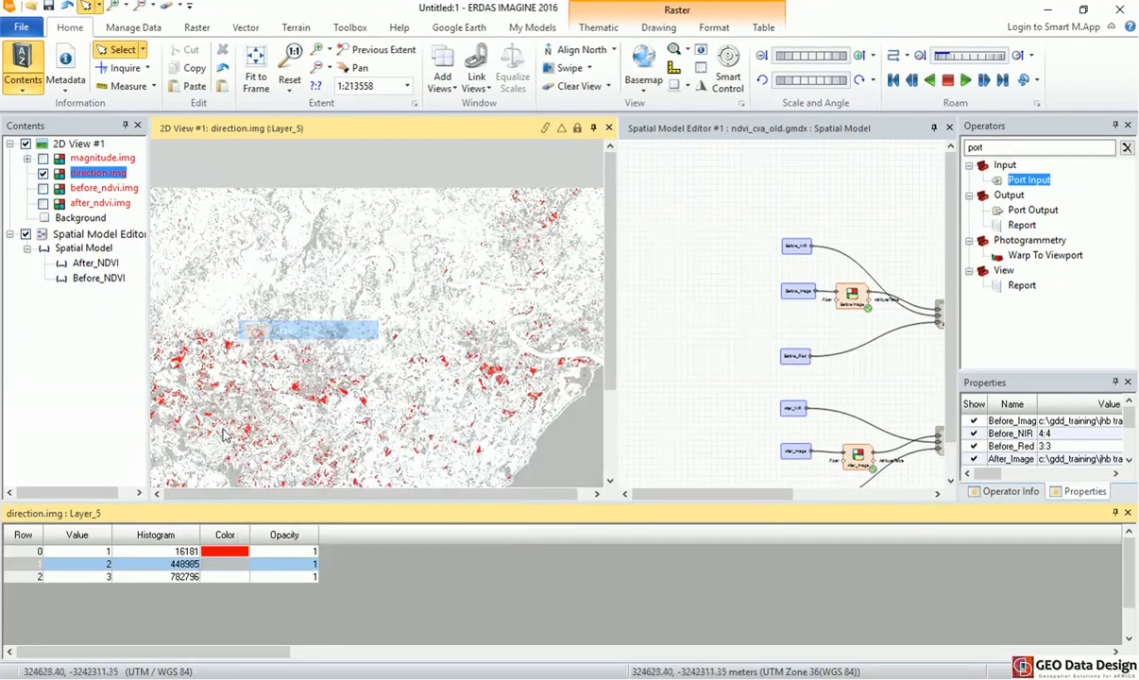
{"action": "left_click", "coordinate": [32, 576]}
{"action": "left_click", "coordinate": [236, 575]}
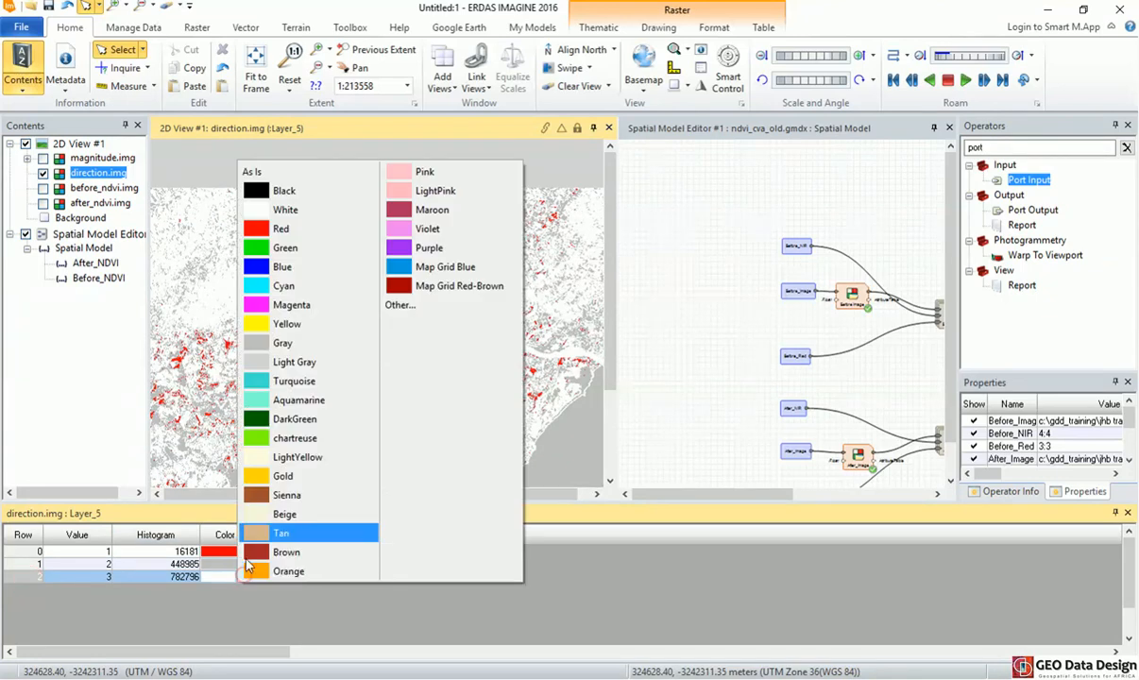
{"action": "left_click", "coordinate": [256, 438]}
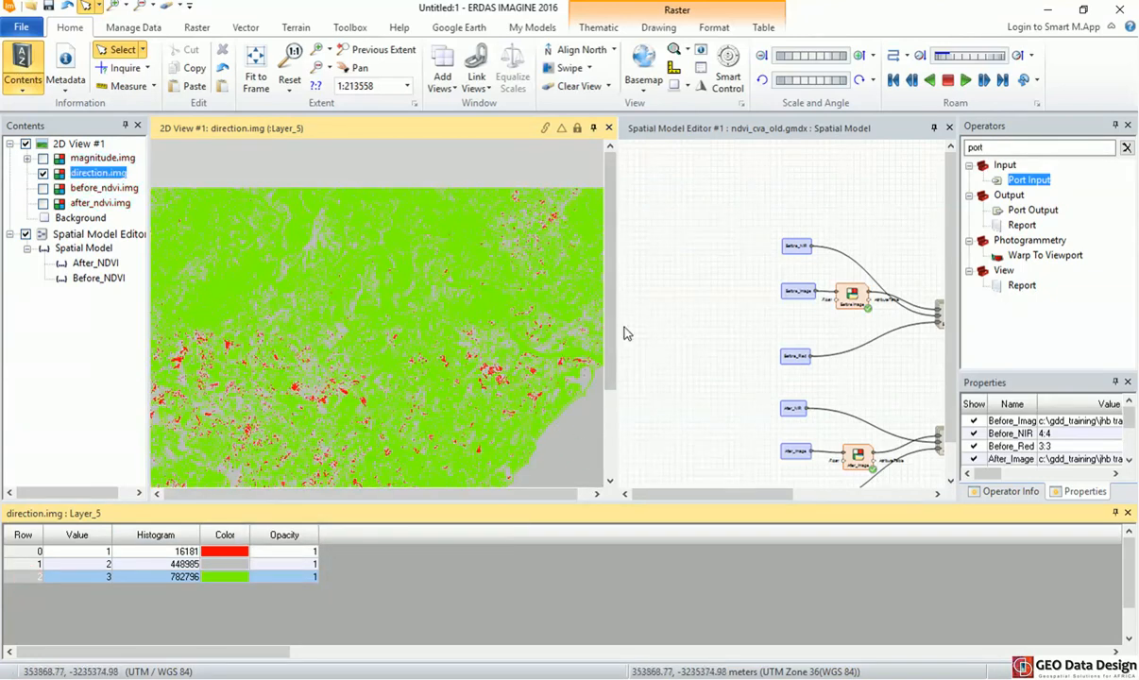
Inspect the recoloured direction.img over its full extent, and display magnitude.img in its place in 2D View #1.
{"action": "left_click_drag", "start_coordinate": [611, 334], "coordinate": [612, 359]}
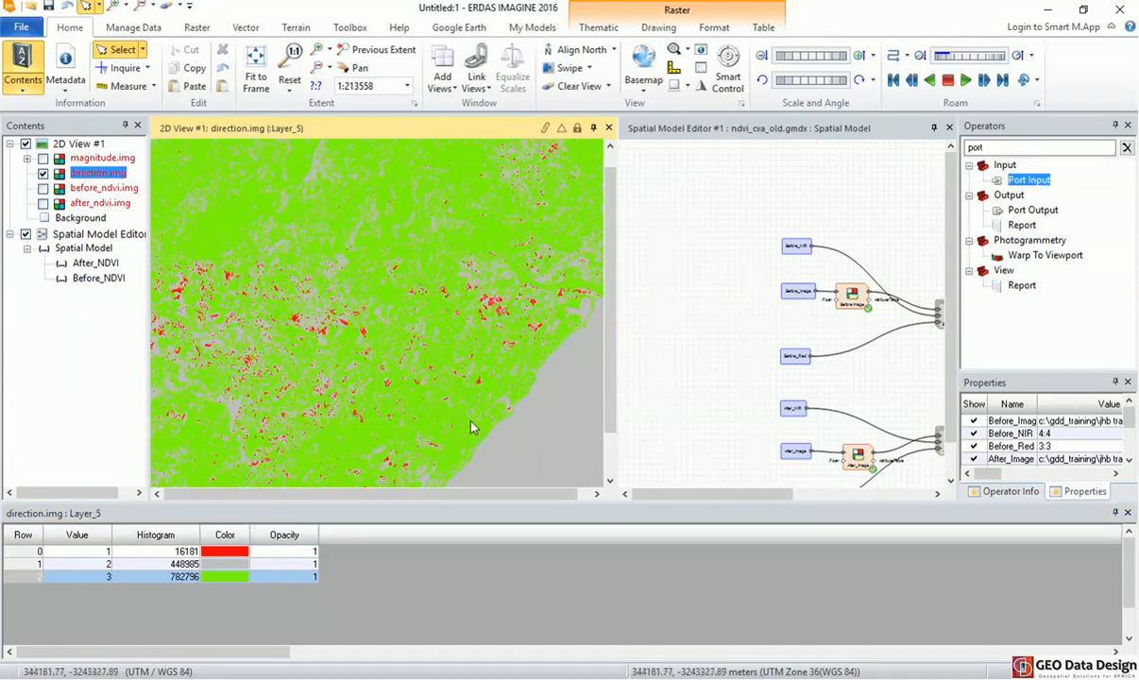
{"action": "left_click", "coordinate": [536, 430]}
{"action": "scroll", "coordinate": [536, 431], "scroll_direction": "down", "scroll_amount": 5}
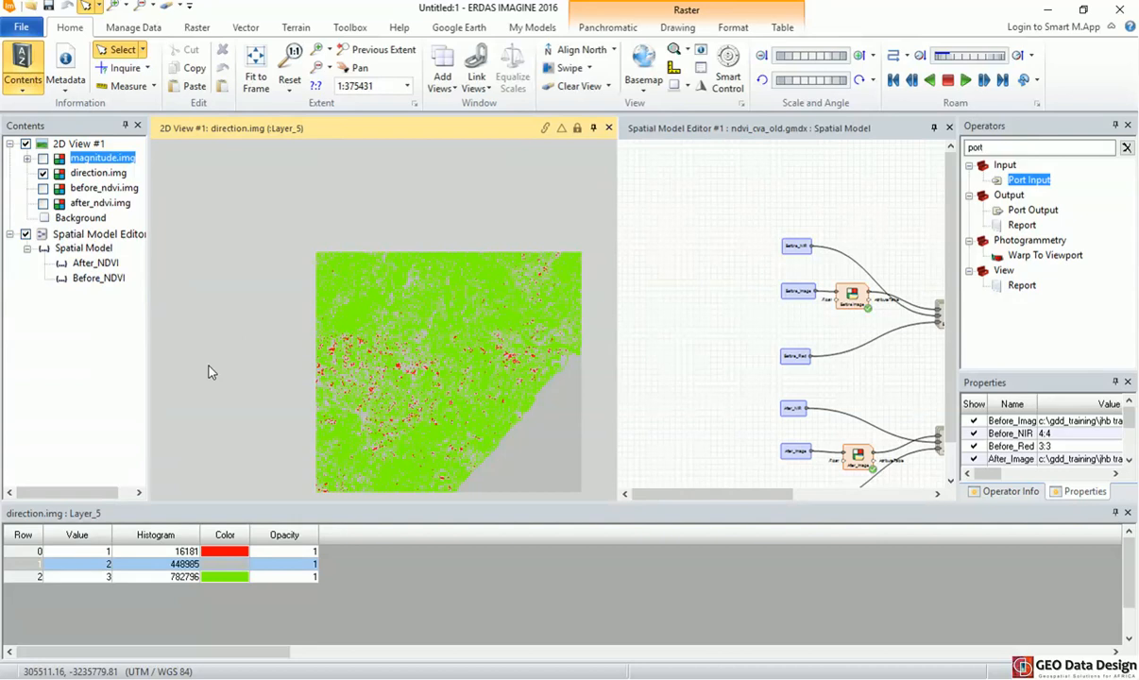
{"action": "scroll", "coordinate": [541, 447], "scroll_direction": "up", "scroll_amount": 2}
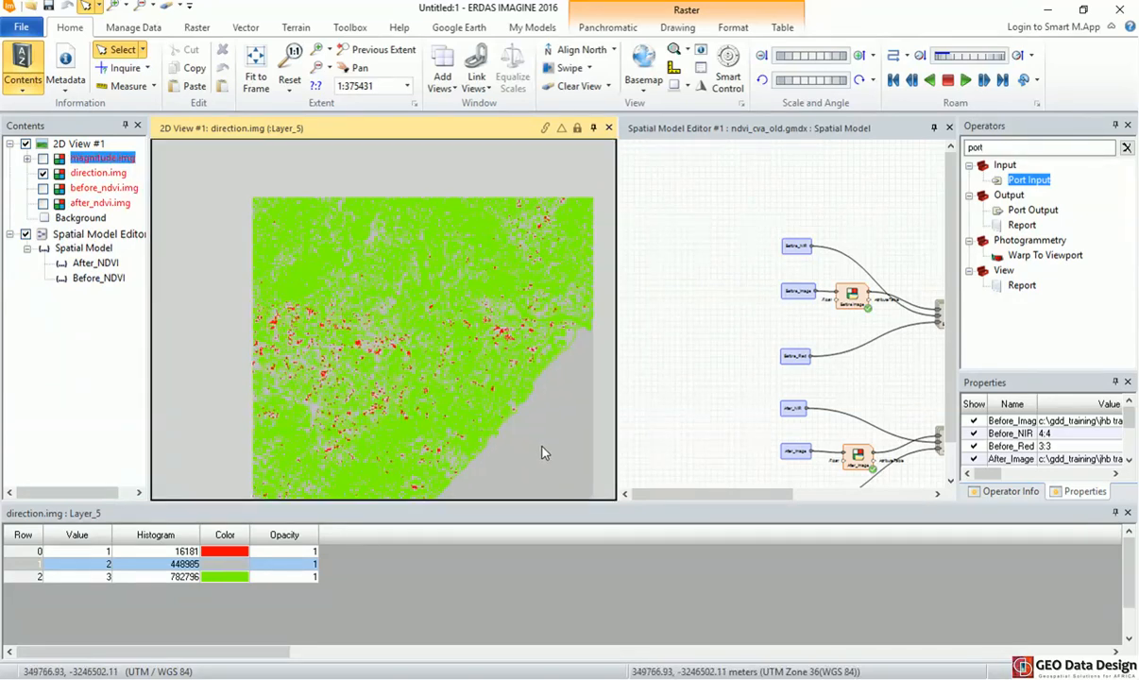
{"action": "left_click", "coordinate": [43, 174]}
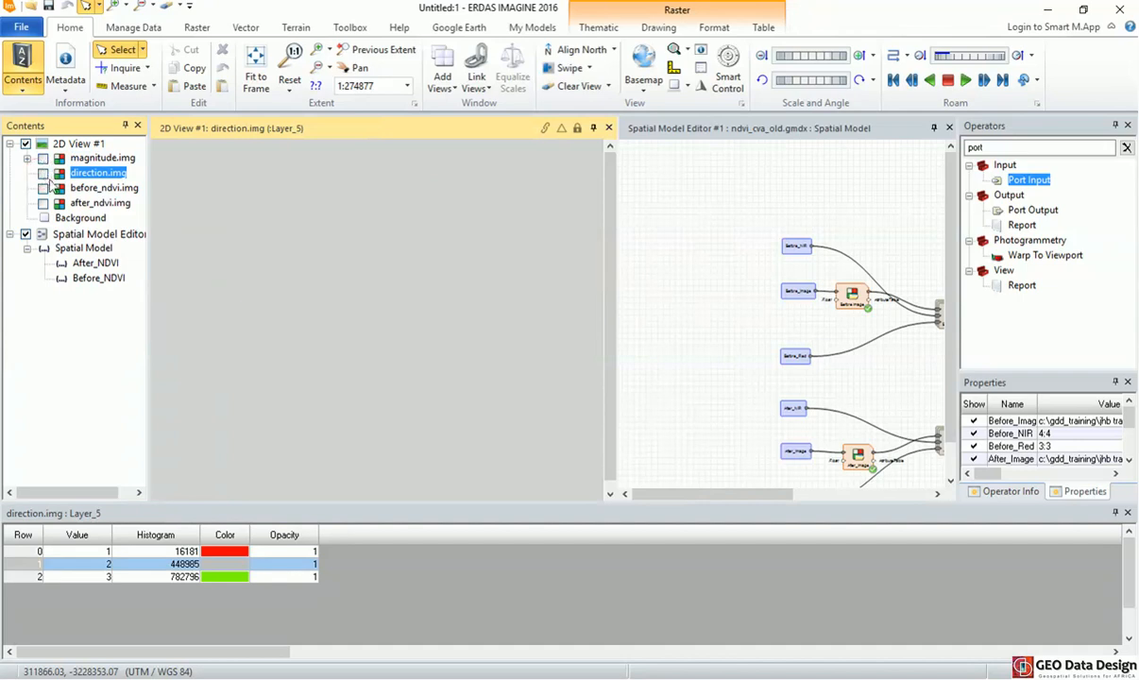
{"action": "left_click", "coordinate": [42, 158]}
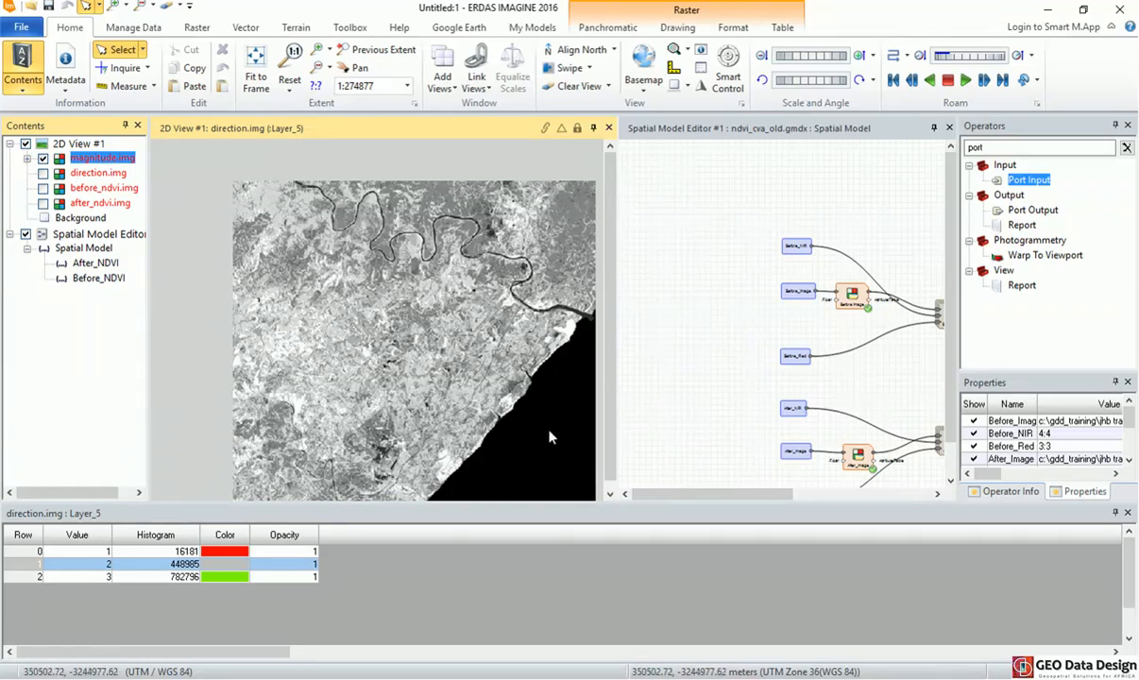
{"action": "scroll", "coordinate": [516, 404], "scroll_direction": "up", "scroll_amount": 1}
Open the image metadata of magnitude.img, read its layer statistics and minimize the metadata window.
{"action": "right_click", "coordinate": [102, 166]}
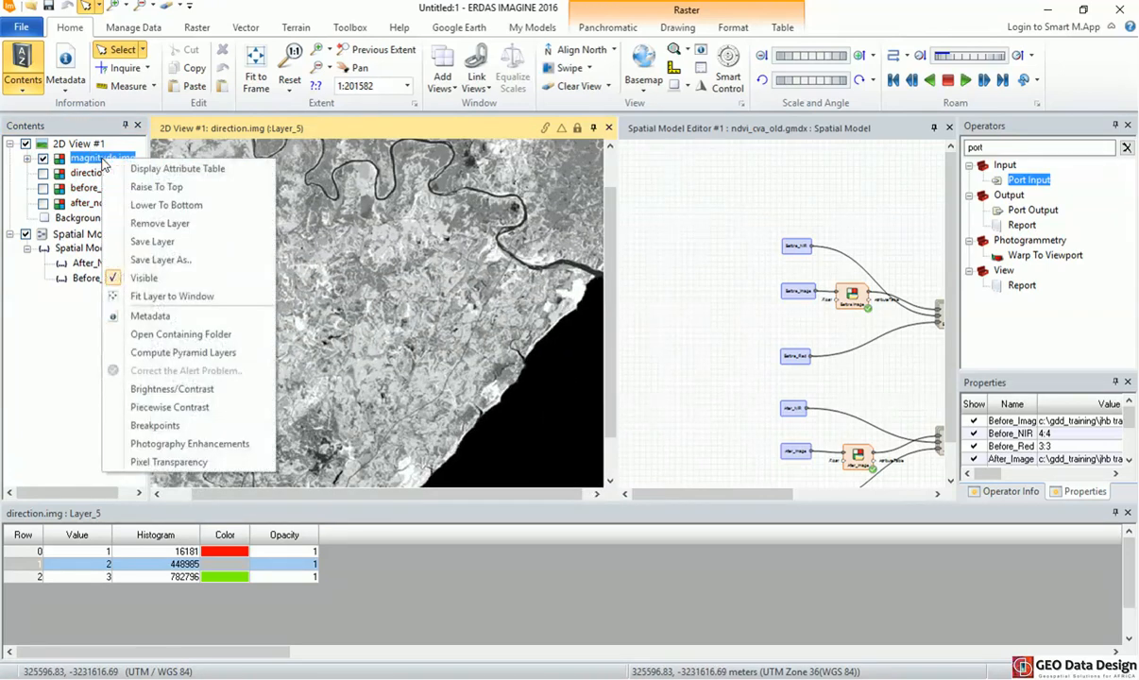
{"action": "left_click", "coordinate": [154, 300]}
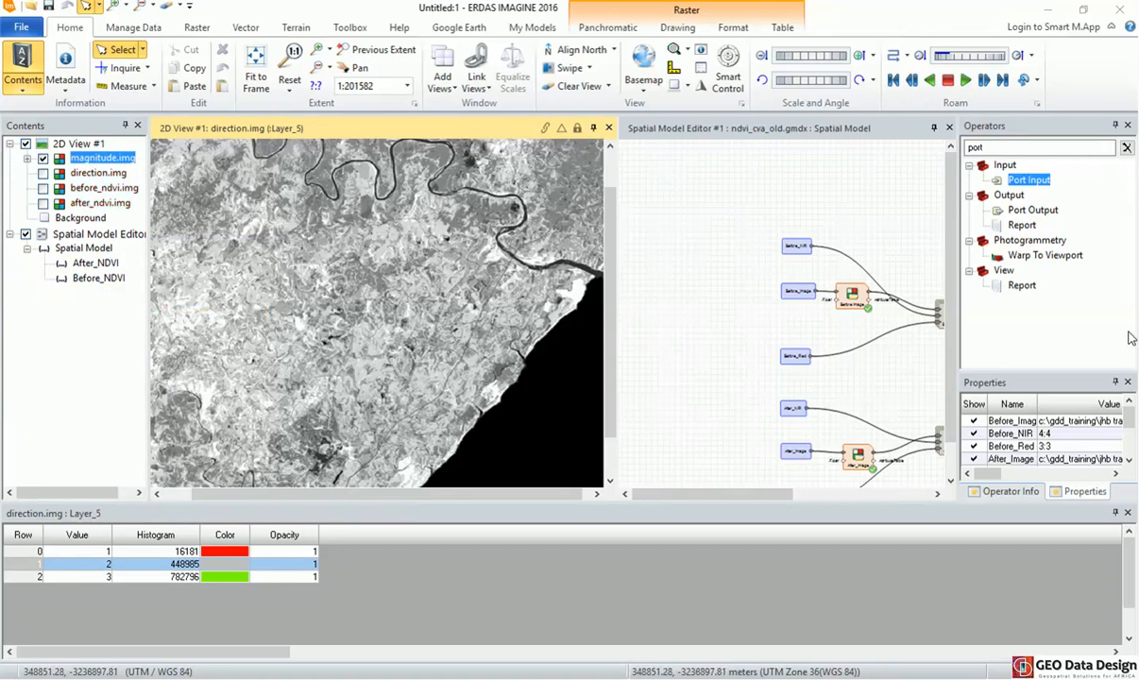
{"action": "left_click_drag", "start_coordinate": [631, 168], "coordinate": [492, 181]}
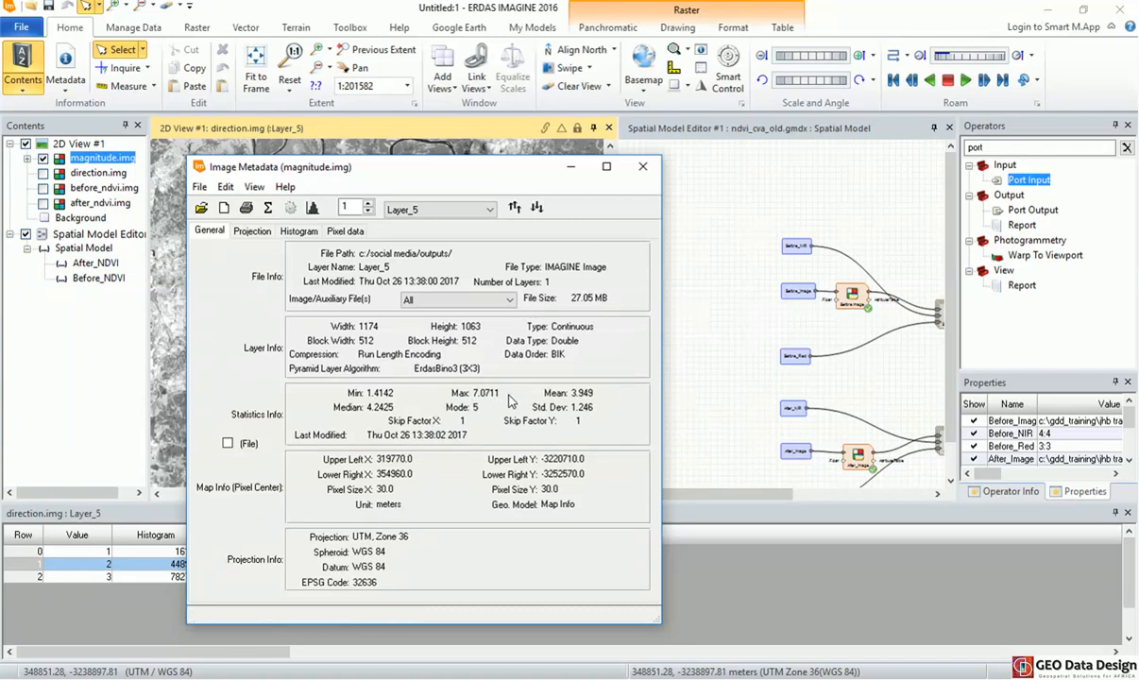
{"action": "left_click_drag", "start_coordinate": [444, 174], "coordinate": [682, 210]}
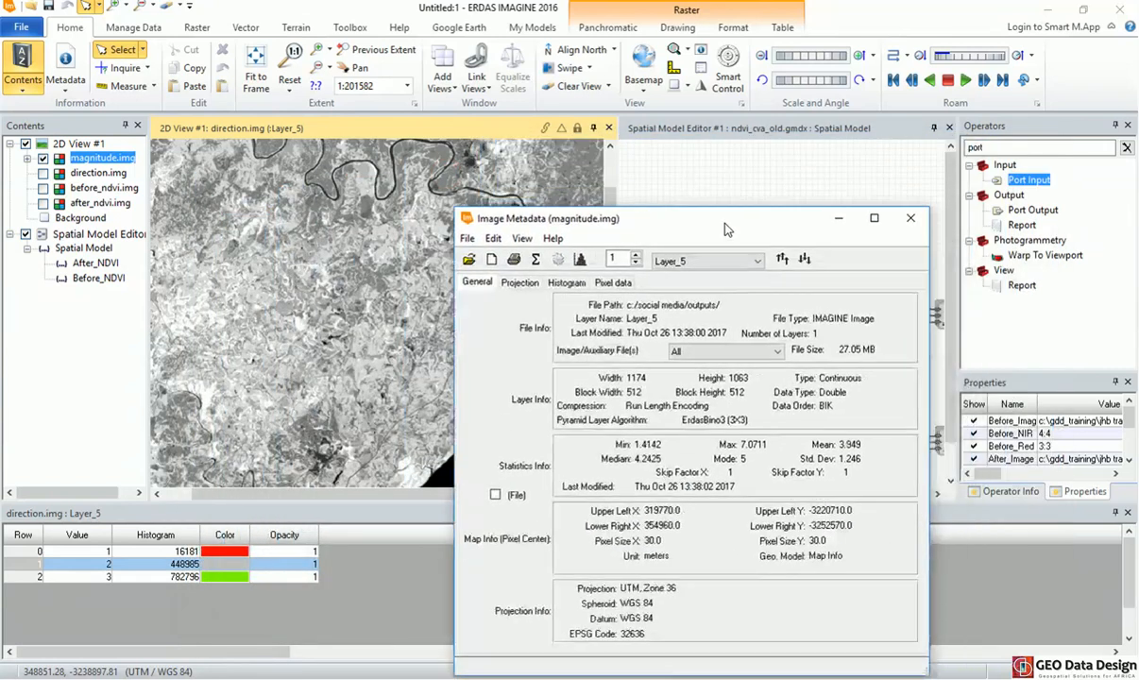
{"action": "left_click", "coordinate": [845, 220]}
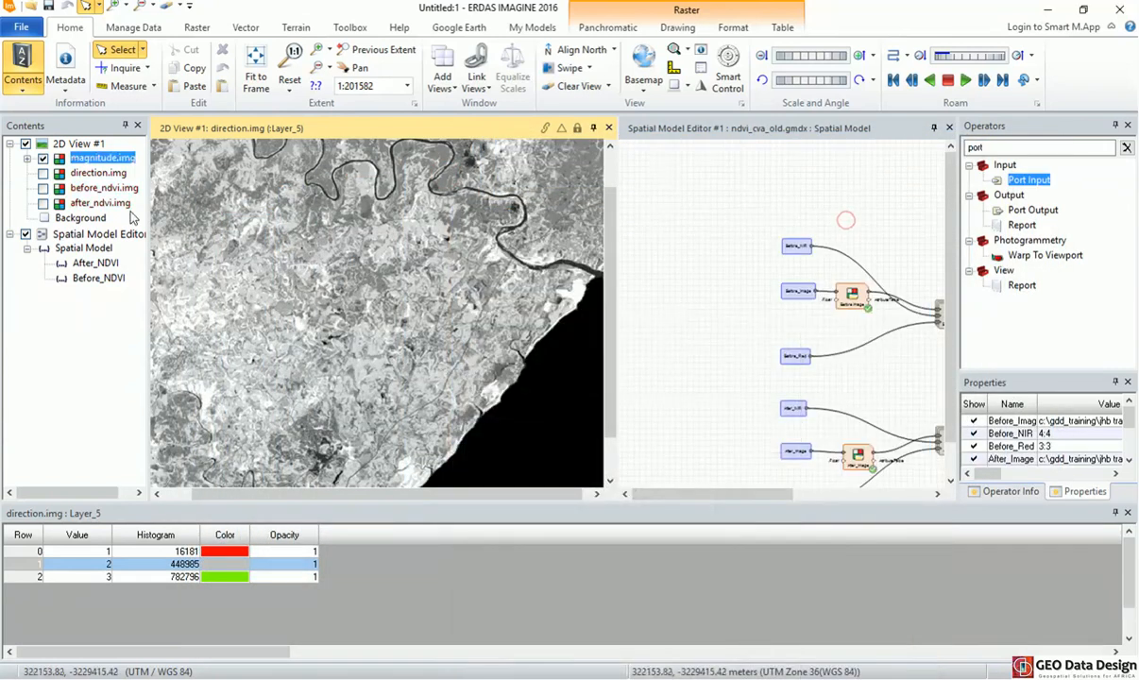
Display direction.img instead of magnitude.img and examine its red areas at close range.
{"action": "left_click", "coordinate": [42, 173]}
{"action": "left_click", "coordinate": [43, 159]}
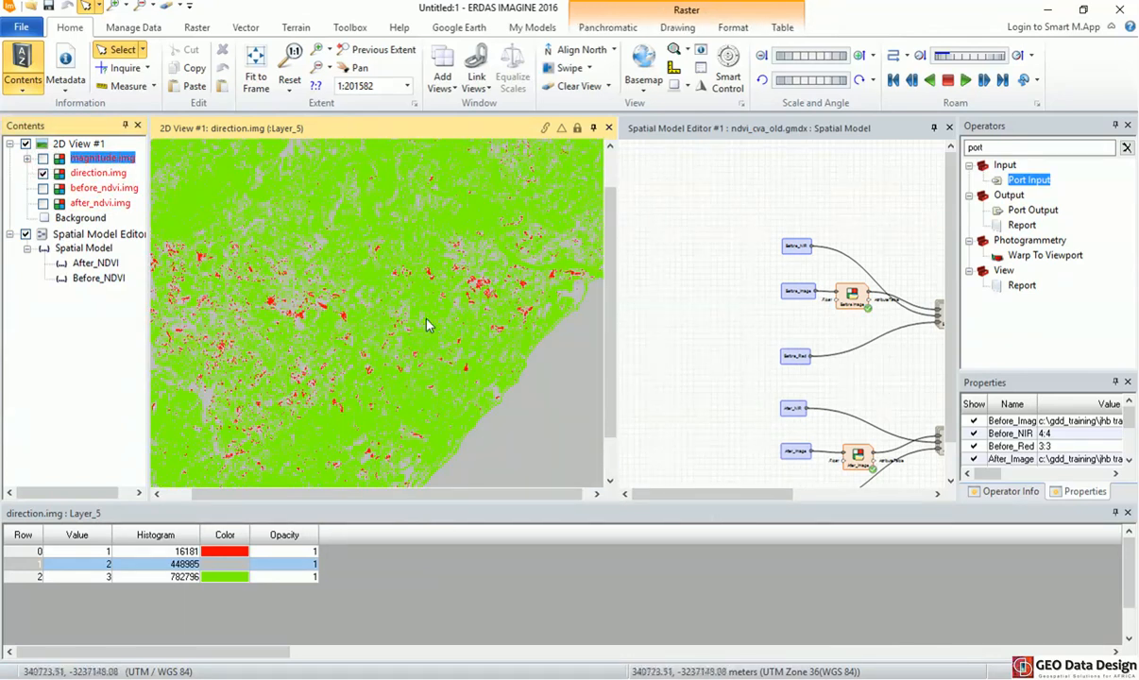
{"action": "left_click_drag", "start_coordinate": [610, 366], "coordinate": [606, 341]}
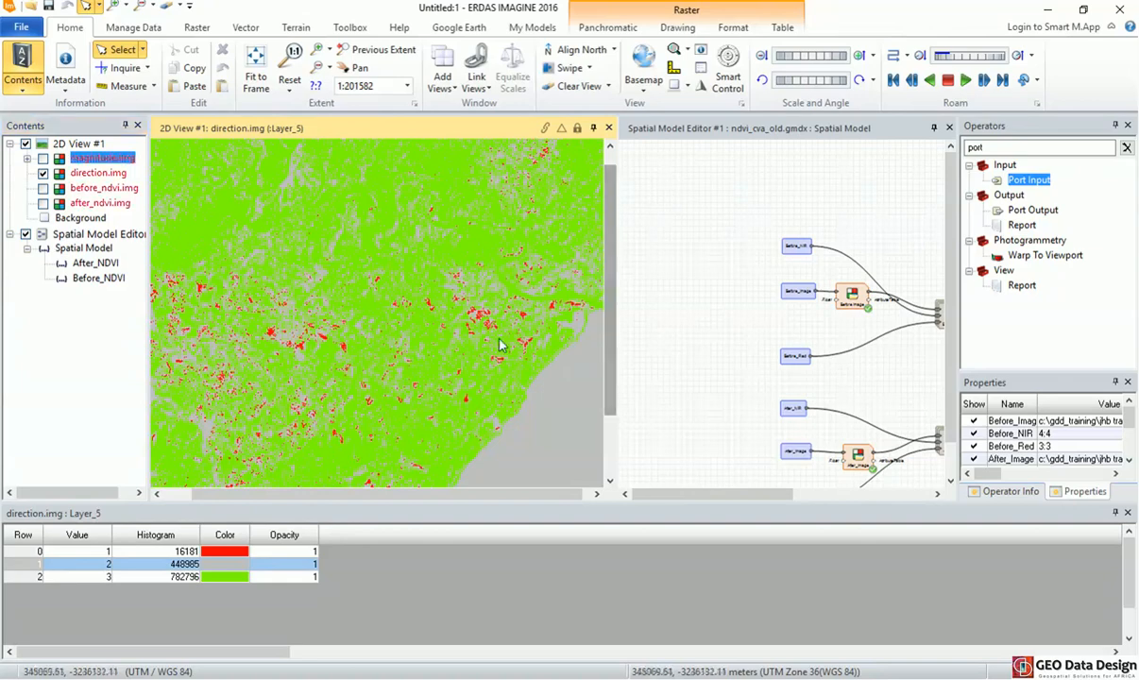
{"action": "scroll", "coordinate": [294, 346], "scroll_direction": "up", "scroll_amount": 2}
{"action": "scroll", "coordinate": [294, 345], "scroll_direction": "up", "scroll_amount": 3}
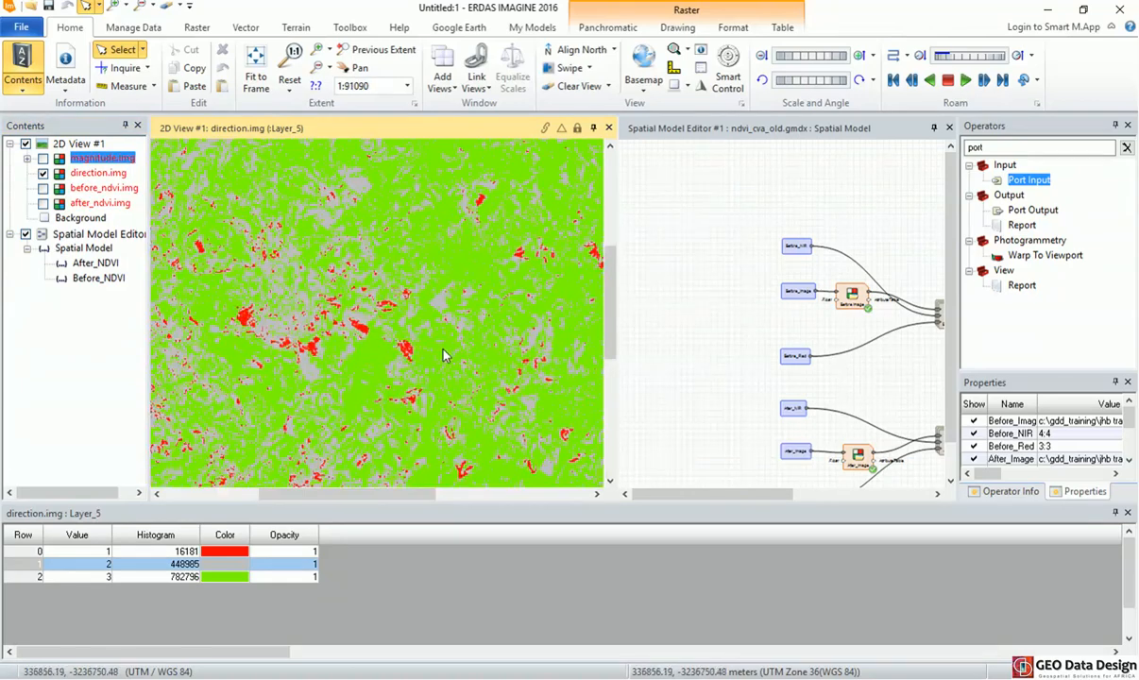
{"action": "scroll", "coordinate": [345, 343], "scroll_direction": "up", "scroll_amount": 2}
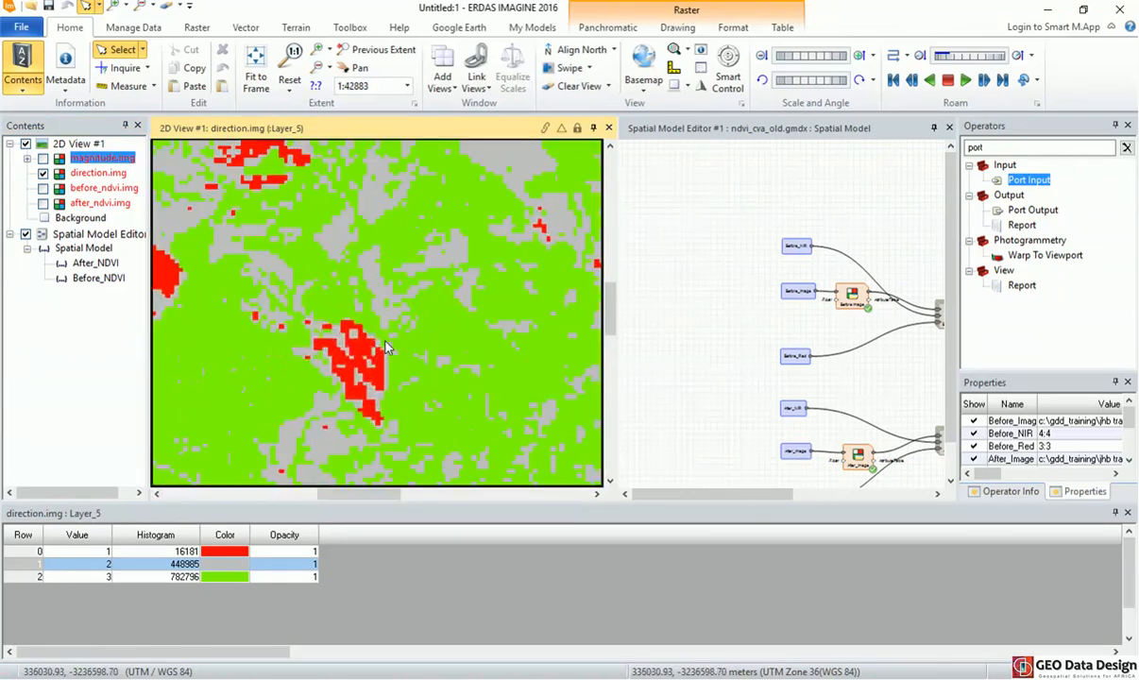
{"action": "scroll", "coordinate": [380, 320], "scroll_direction": "down", "scroll_amount": 3}
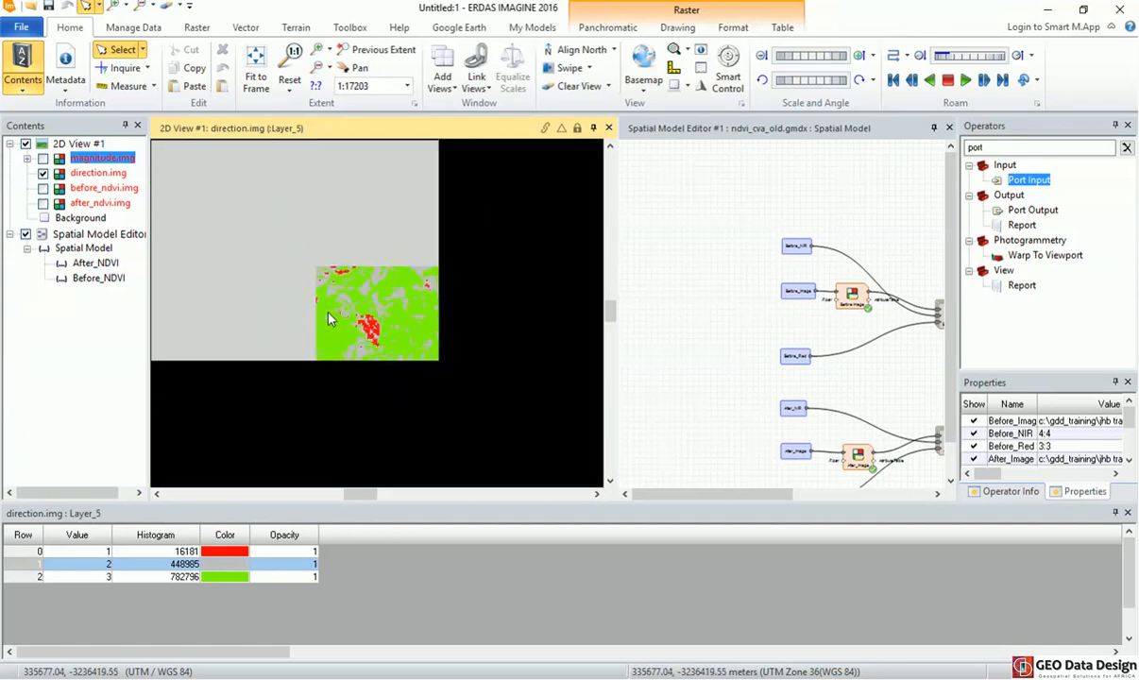
Bring back the magnitude.img metadata, check the minimum and maximum pixel values and minimize the window again.
{"action": "left_click", "coordinate": [558, 675]}
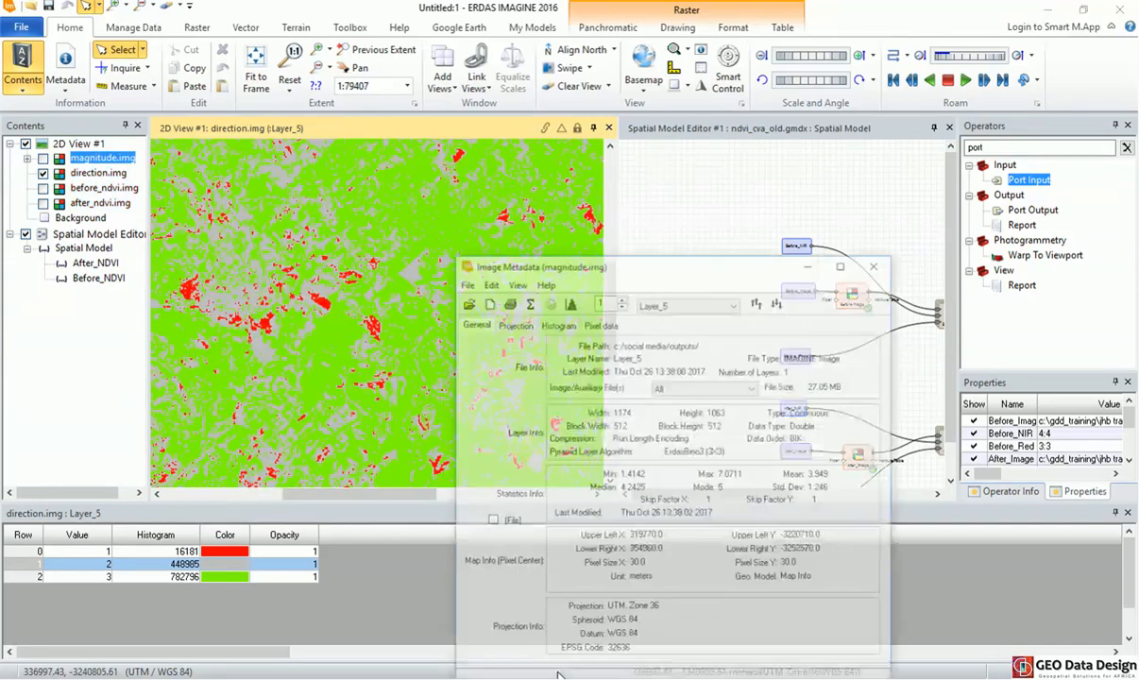
{"action": "left_click_drag", "start_coordinate": [678, 223], "coordinate": [539, 193]}
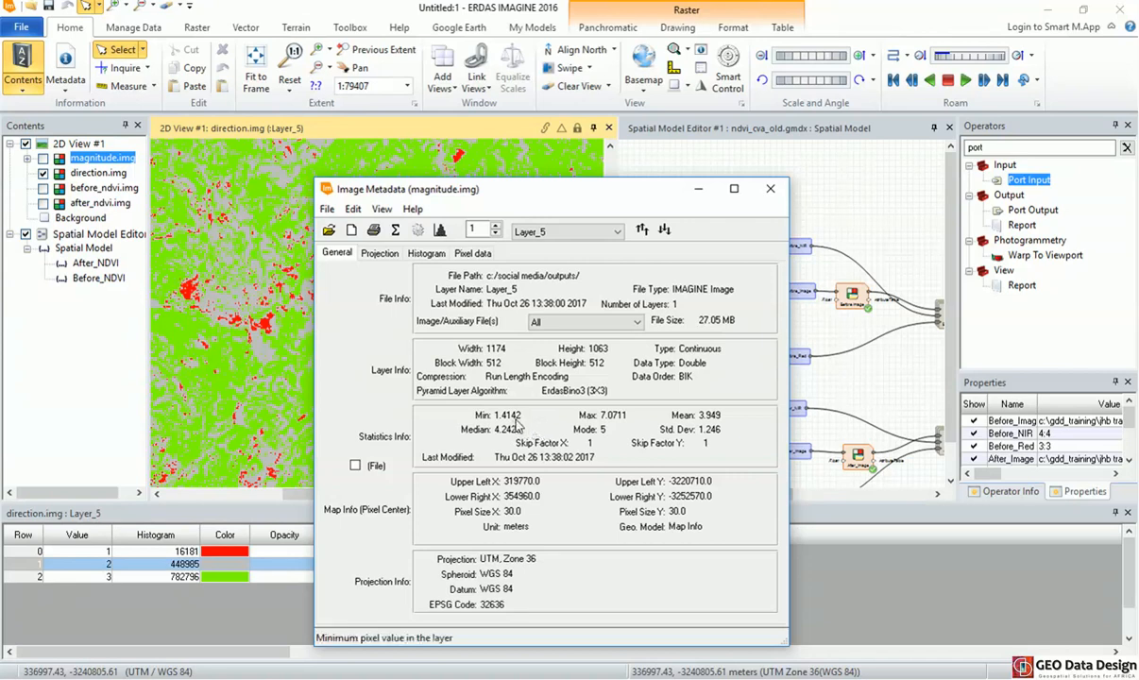
{"action": "left_click", "coordinate": [700, 191]}
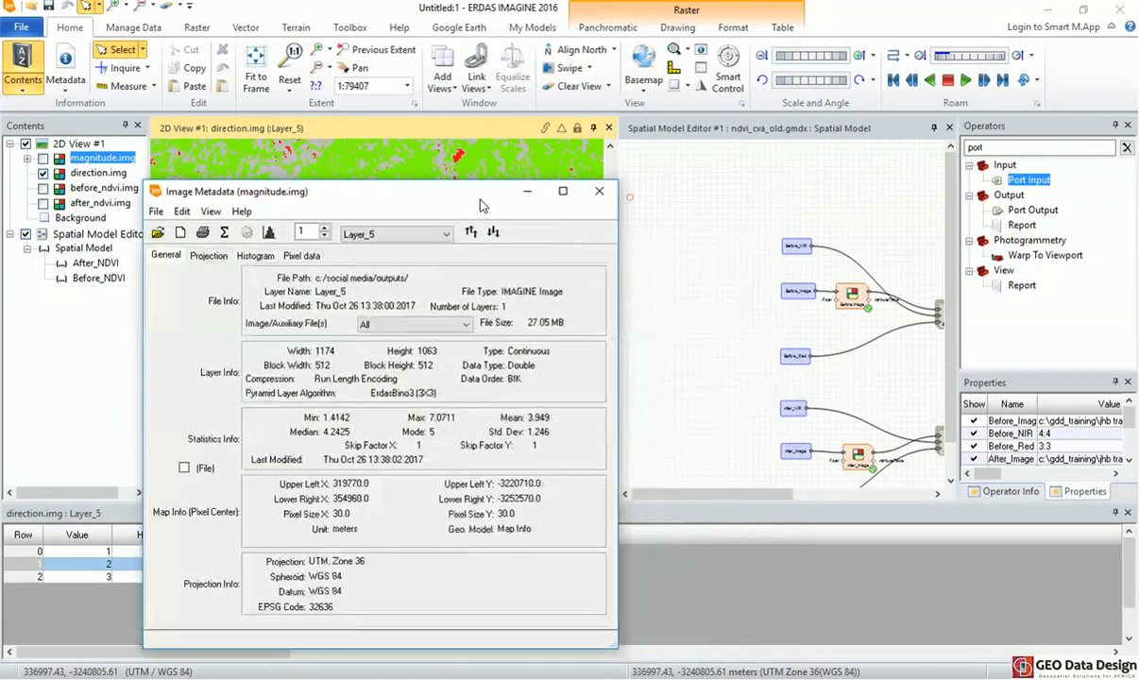
Disconnect the Magnitude operator from the Magnitude 2 raster output in the spatial model.
{"action": "left_click_drag", "start_coordinate": [737, 496], "coordinate": [897, 500]}
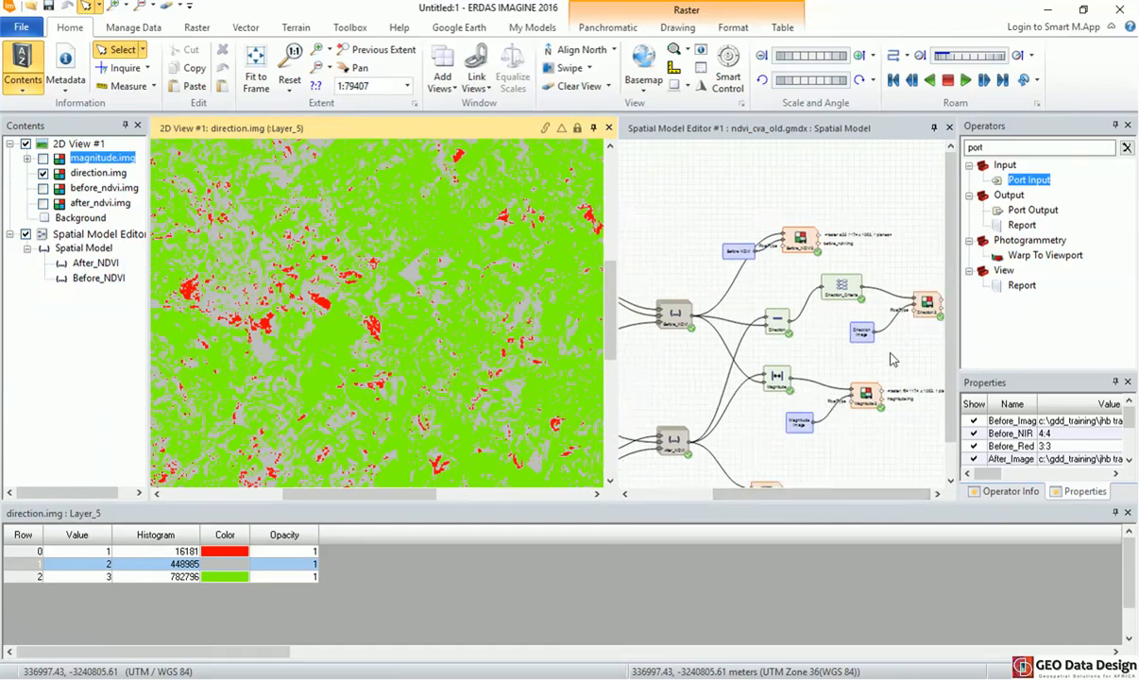
{"action": "left_click", "coordinate": [892, 359]}
{"action": "scroll", "coordinate": [857, 397], "scroll_direction": "up", "scroll_amount": 3}
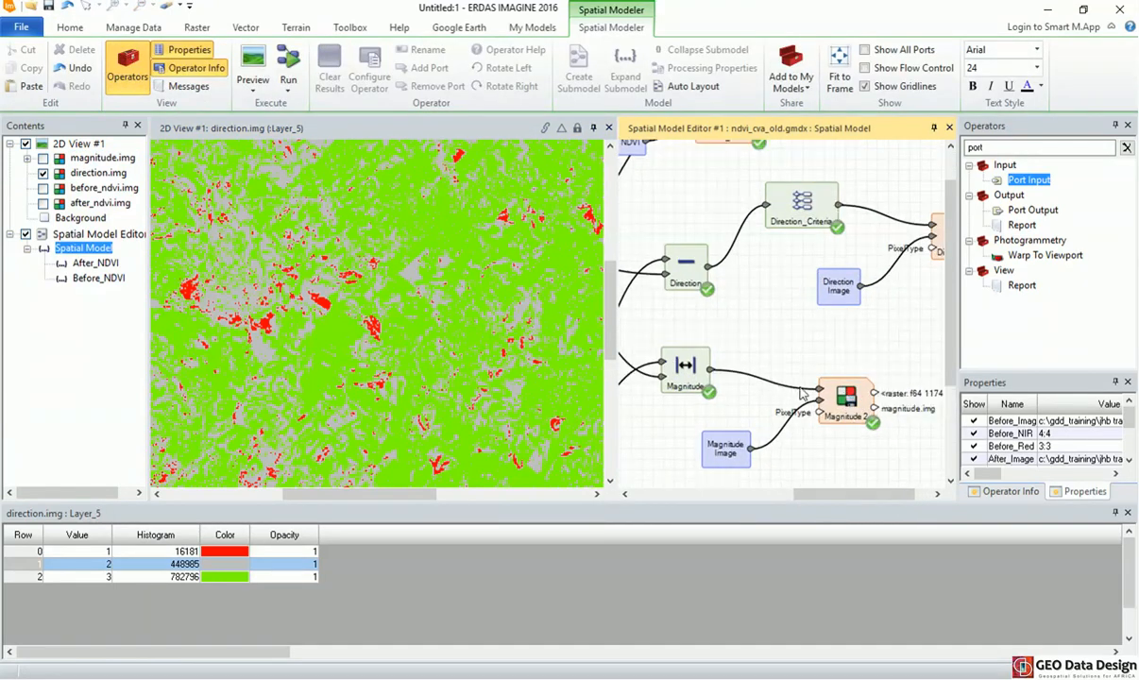
{"action": "left_click_drag", "start_coordinate": [819, 393], "coordinate": [781, 357]}
{"action": "left_click", "coordinate": [680, 364]}
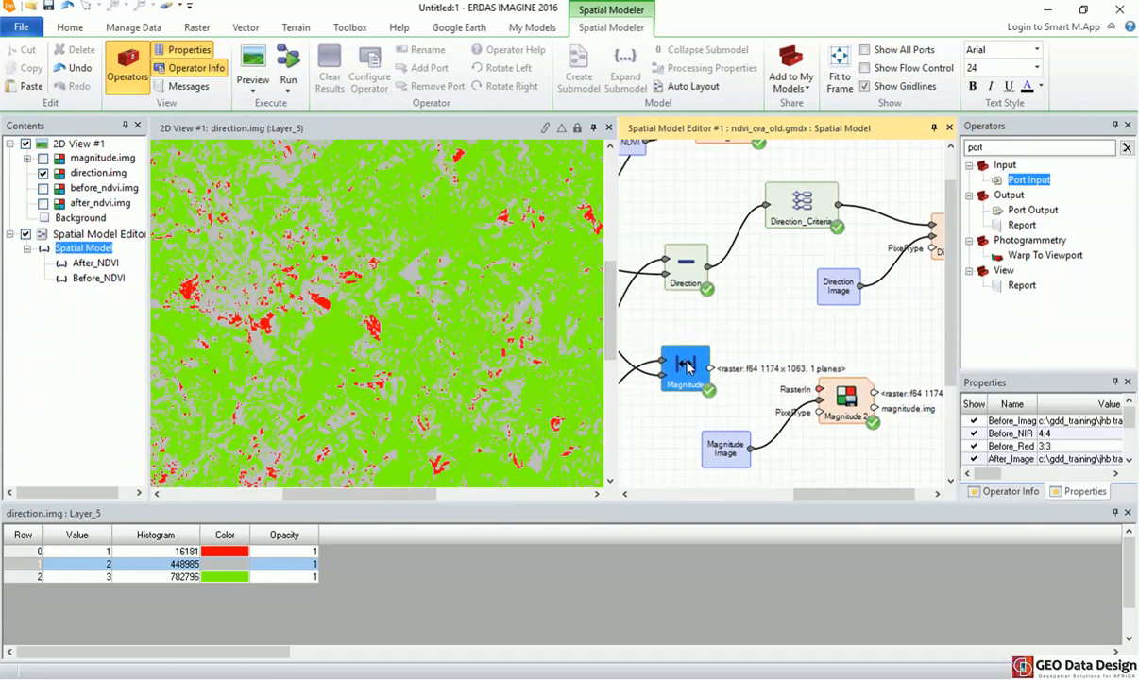
Add a Criteria operator fed by the Magnitude operator and name it Magnitude_Criteria.
{"action": "double_click", "coordinate": [1027, 147]}
{"action": "type", "text": "criteria"}
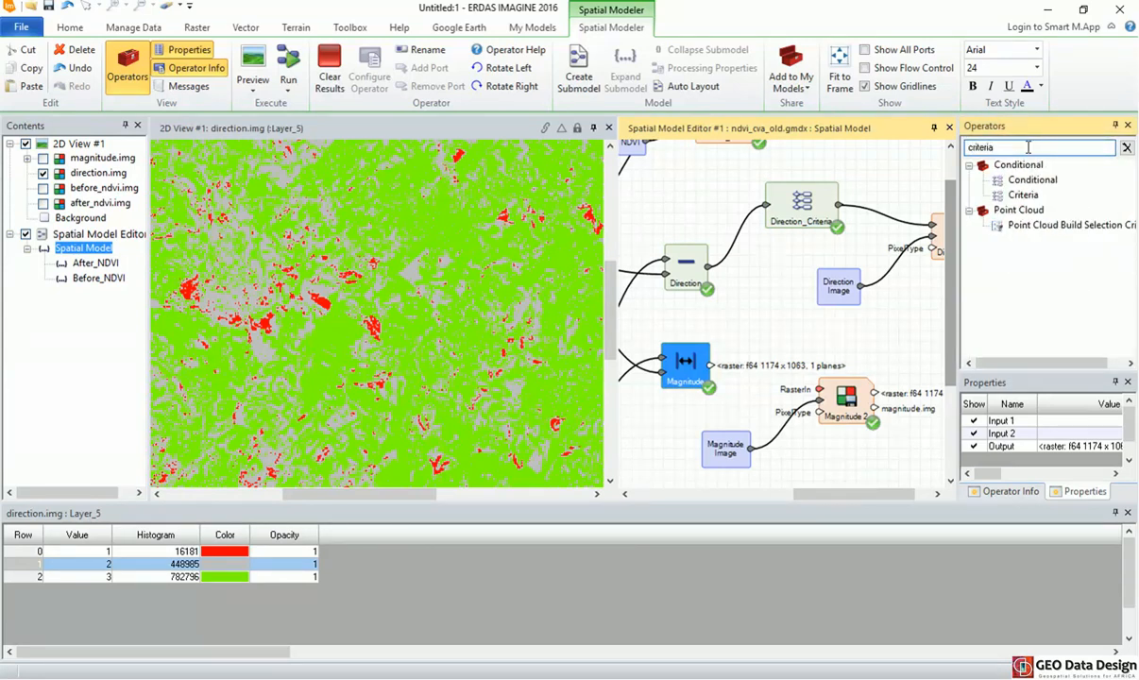
{"action": "left_click_drag", "start_coordinate": [1022, 195], "coordinate": [773, 359]}
{"action": "right_click", "coordinate": [773, 359]}
{"action": "left_click", "coordinate": [791, 433]}
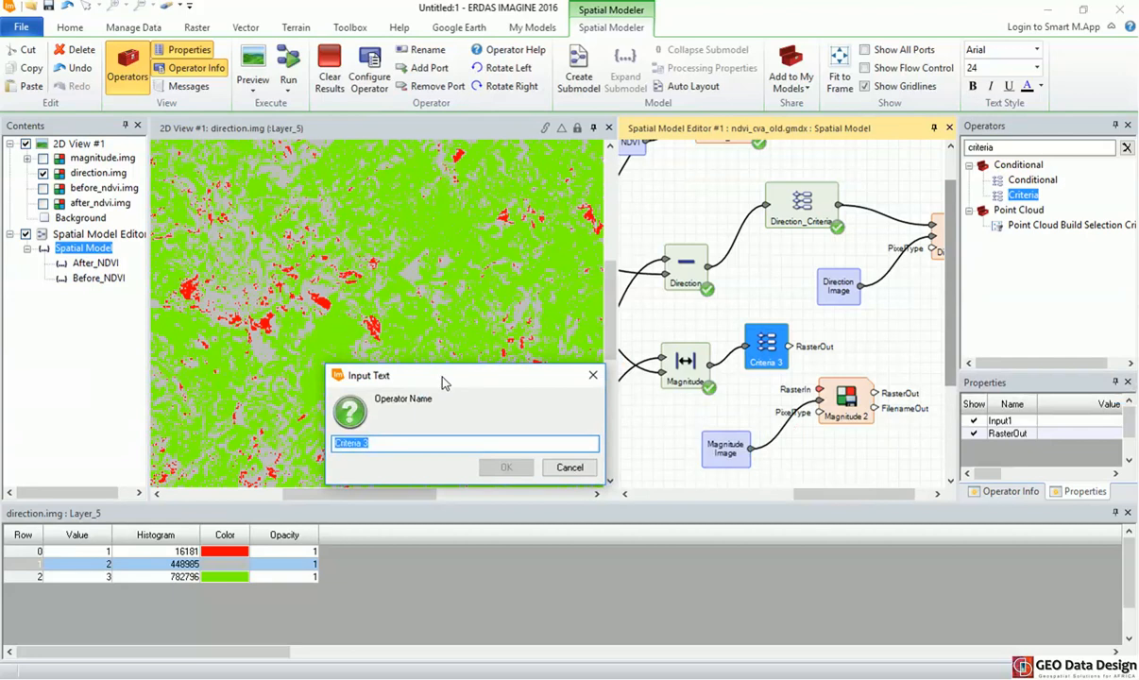
{"action": "type", "text": "Magnitude"}
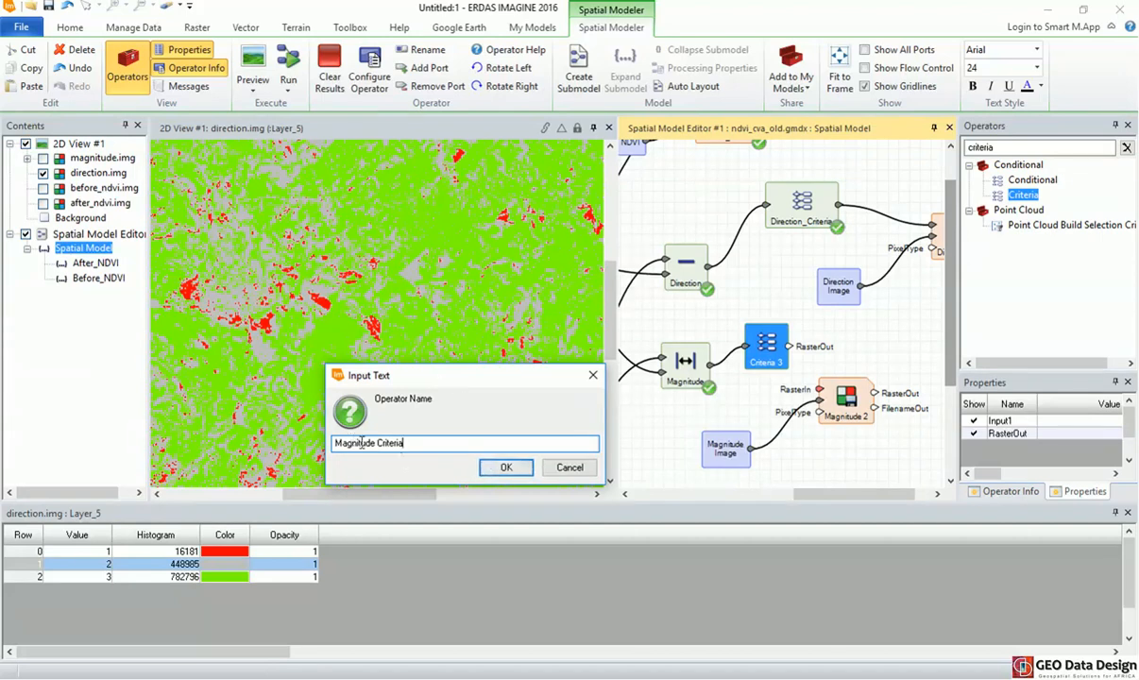
{"action": "type", "text": "_"}
{"action": "left_click", "coordinate": [505, 468]}
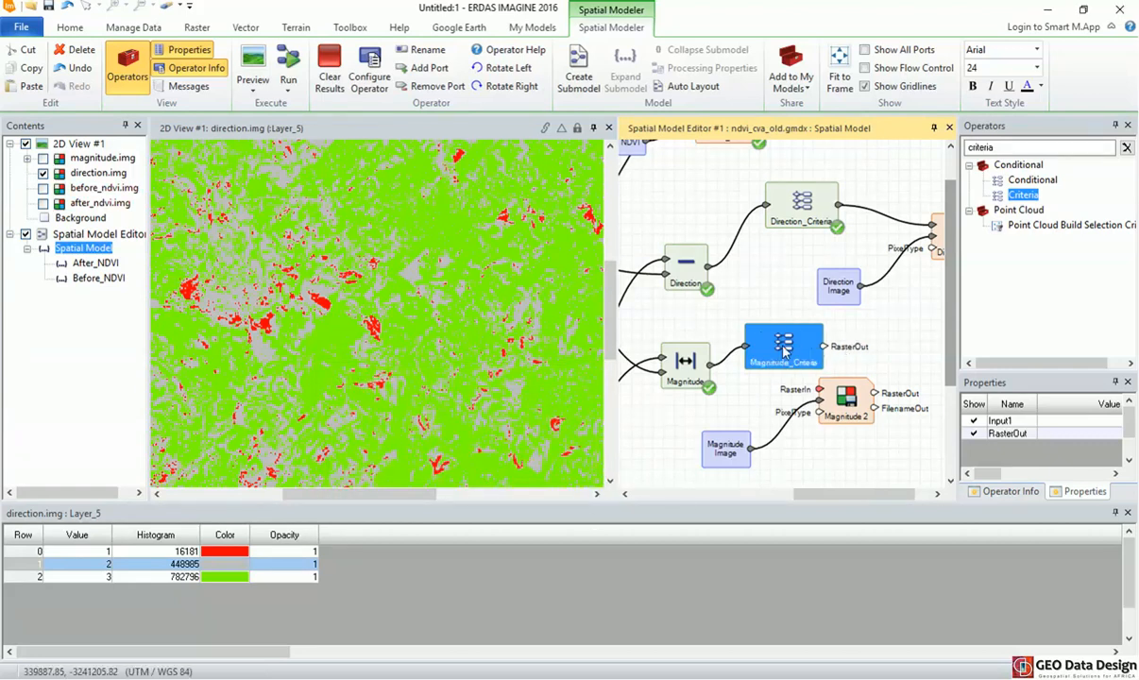
Connect Magnitude_Criteria to the RasterIn port of Magnitude 2, and reposition both operators to separate them.
{"action": "left_click_drag", "start_coordinate": [784, 351], "coordinate": [779, 354]}
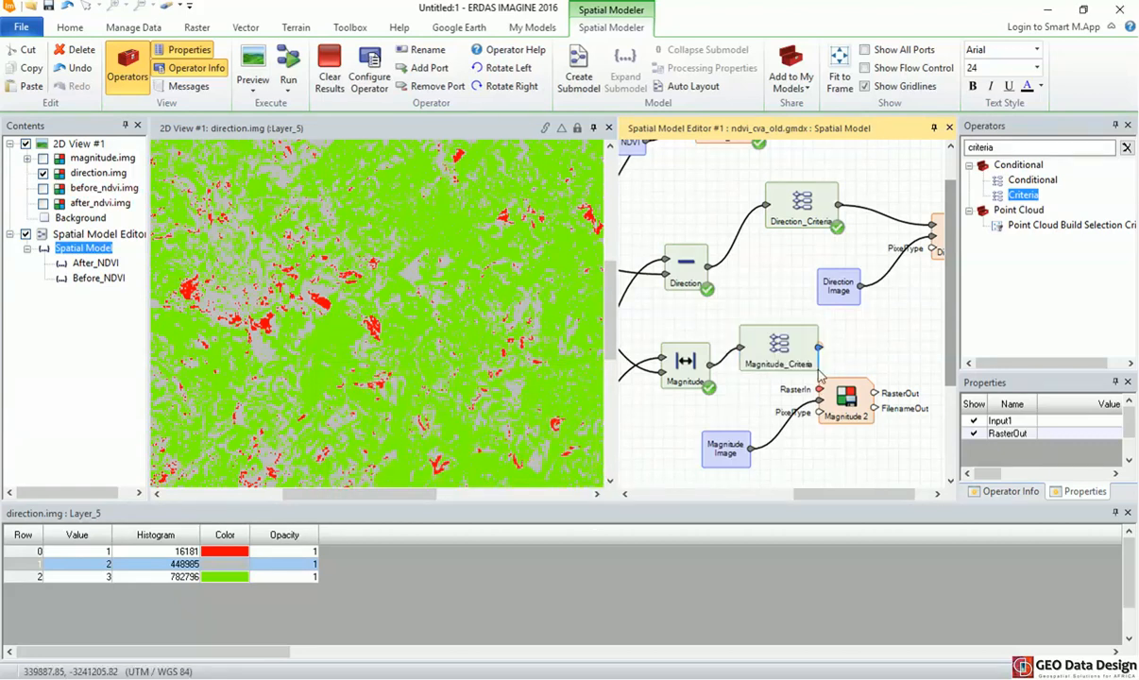
{"action": "left_click_drag", "start_coordinate": [831, 394], "coordinate": [873, 376]}
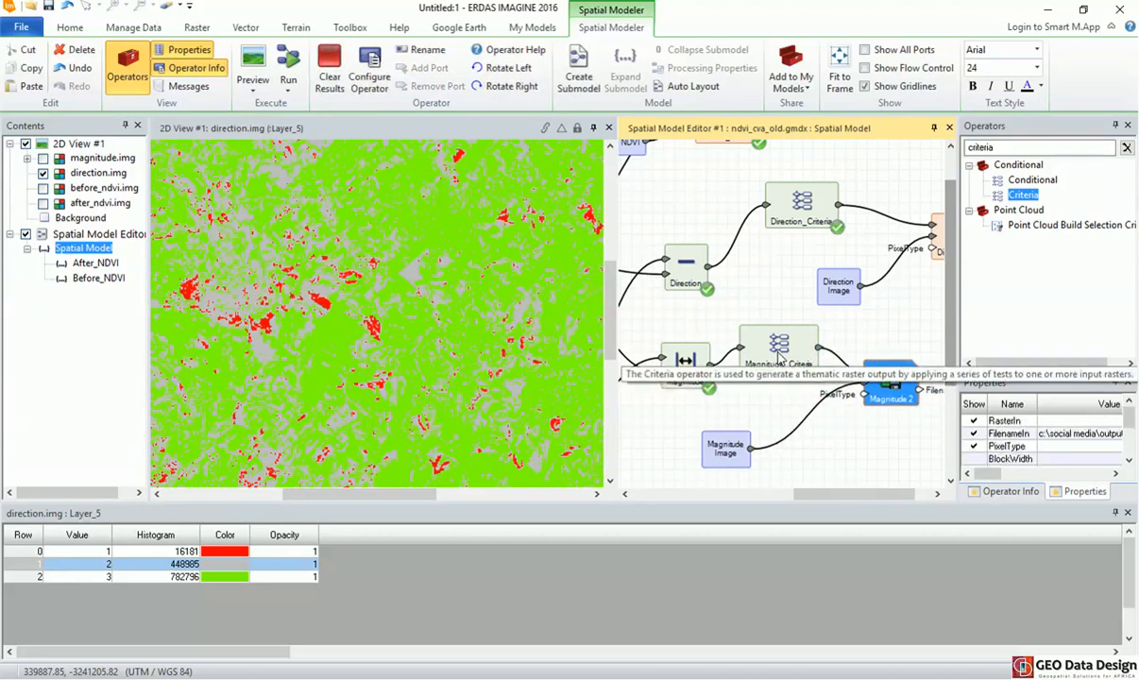
{"action": "left_click", "coordinate": [780, 355]}
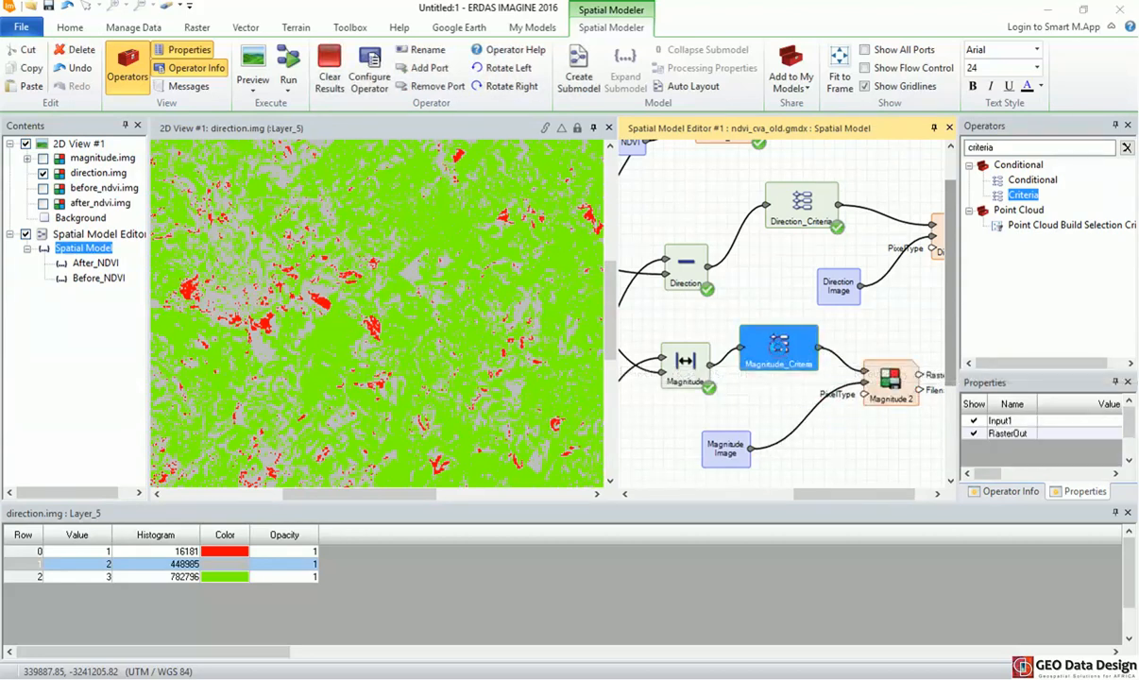
Configure the Magnitude_Criteria operator and add four new class rows above the default row.
{"action": "double_click", "coordinate": [780, 346]}
{"action": "left_click_drag", "start_coordinate": [521, 198], "coordinate": [356, 198]}
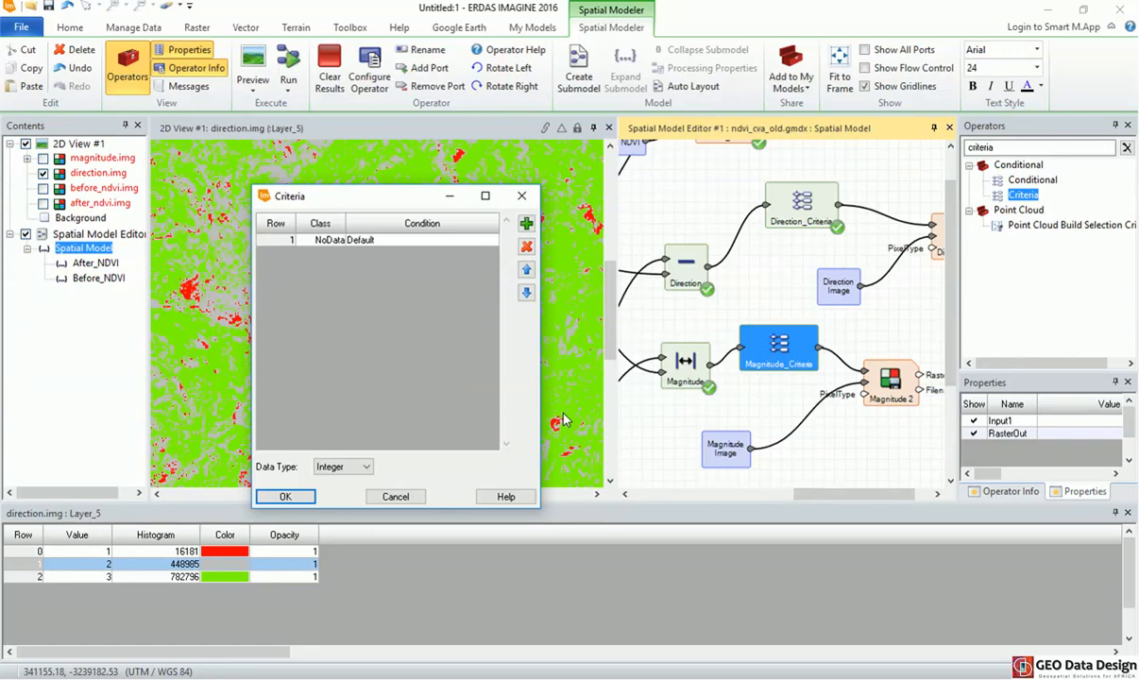
{"action": "left_click", "coordinate": [526, 225]}
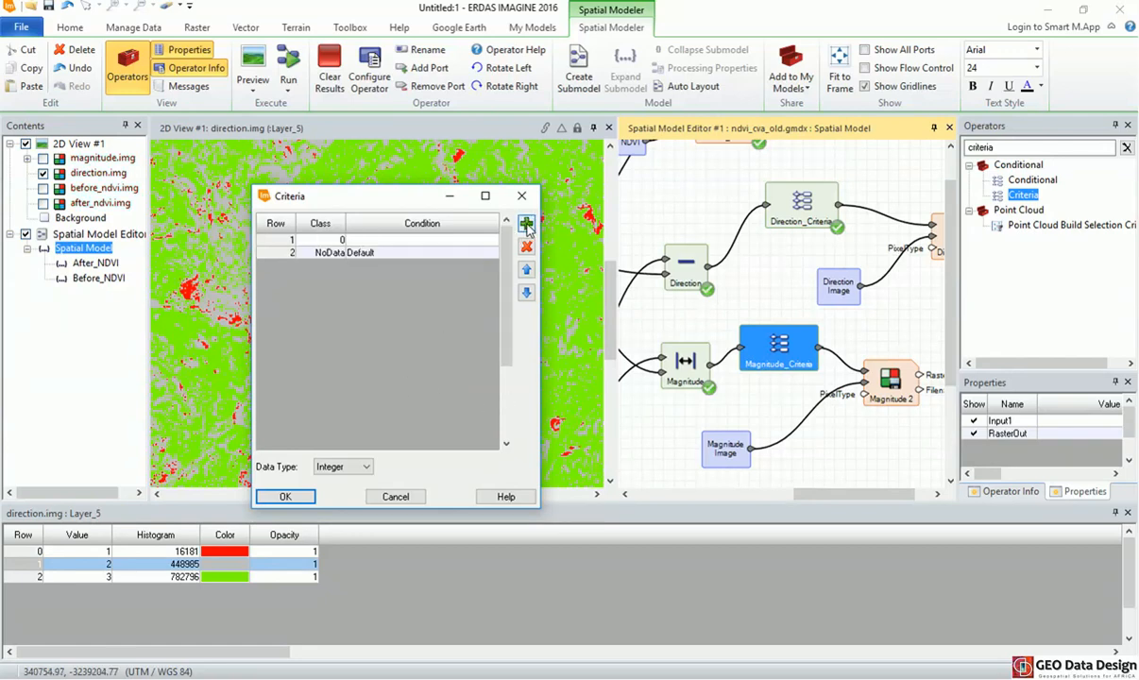
{"action": "left_click", "coordinate": [525, 224]}
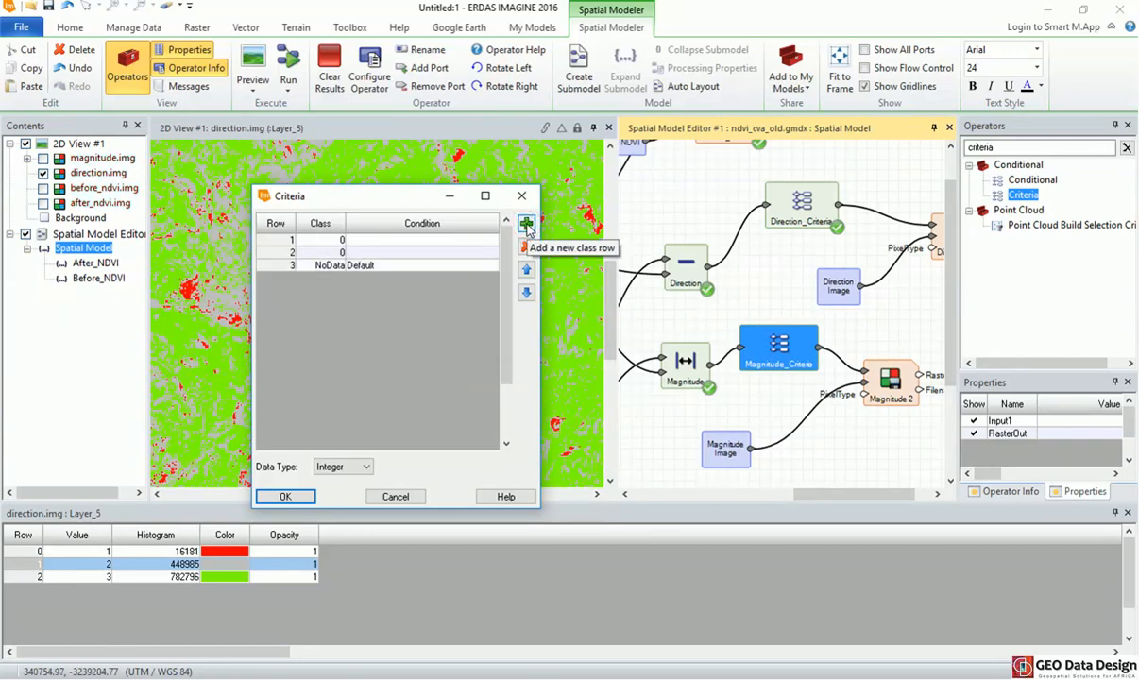
{"action": "left_click", "coordinate": [526, 225]}
{"action": "left_click", "coordinate": [526, 225]}
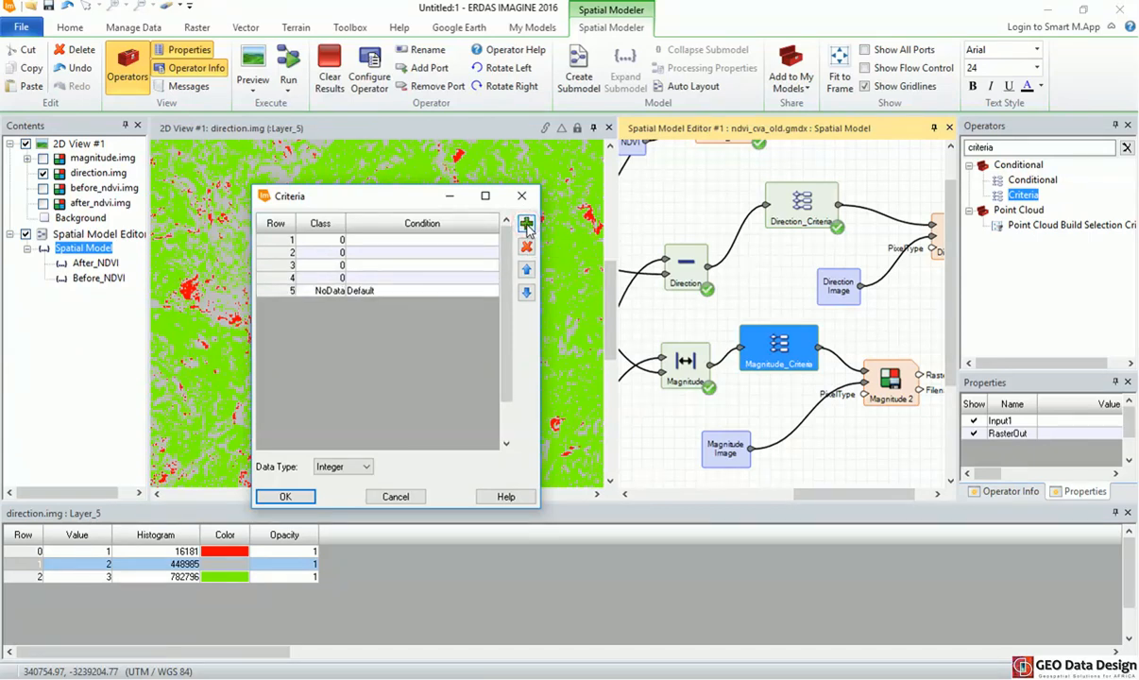
Number the four classes in the magnitude criteria table 1, 2, 3 and 4.
{"action": "left_click", "coordinate": [337, 240]}
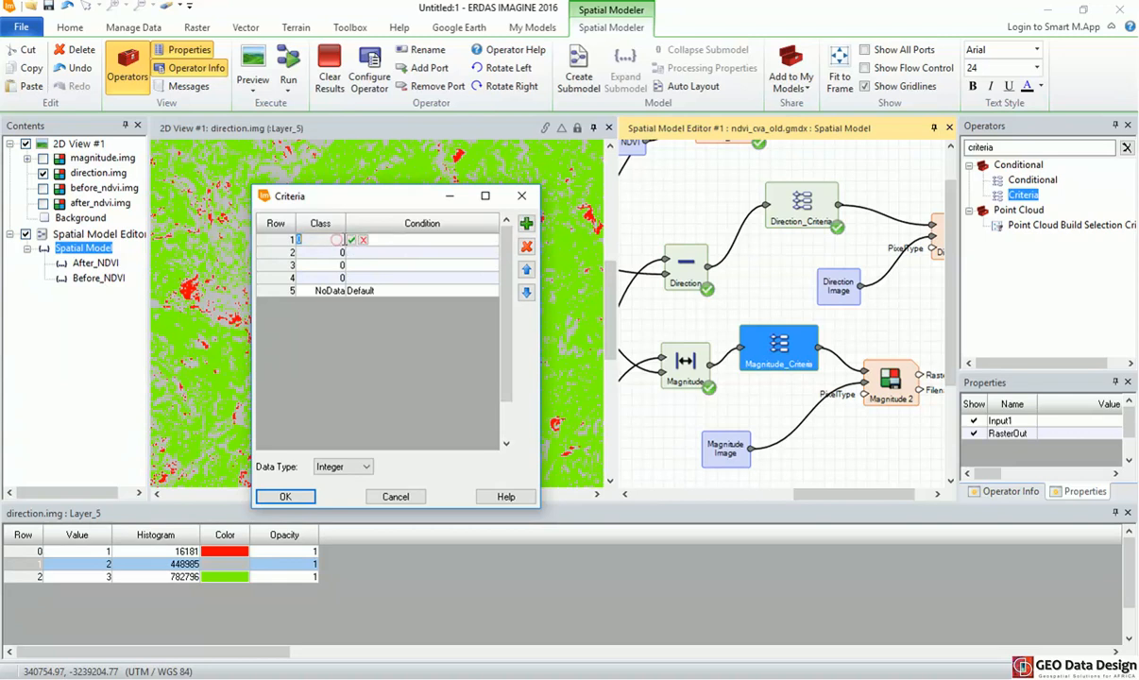
{"action": "type", "text": "1"}
{"action": "left_click", "coordinate": [303, 251]}
{"action": "type", "text": "2"}
{"action": "left_click", "coordinate": [303, 265]}
{"action": "type", "text": "3"}
{"action": "left_click", "coordinate": [304, 278]}
{"action": "type", "text": "4"}
Set the Input1 conditions for classes 1 to 4 as < 2.8, >= 2.8 && < 4.2, >= 4.2 && < 5.6, and >= 5.6, and accept the criteria.
{"action": "left_click", "coordinate": [422, 242]}
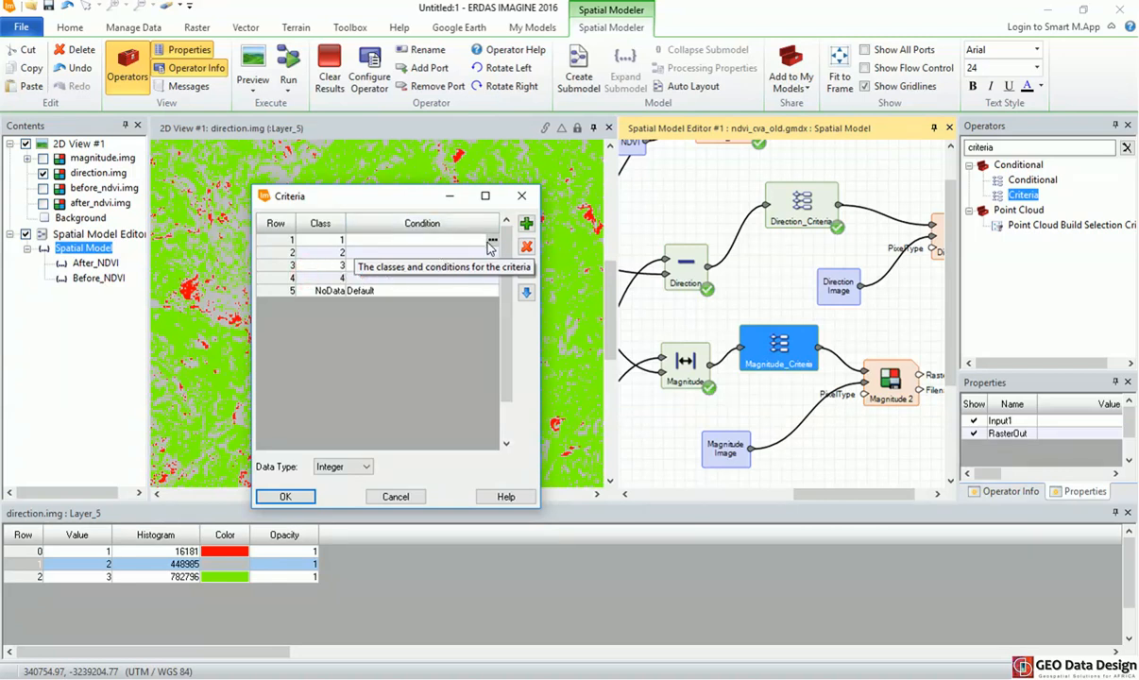
{"action": "left_click", "coordinate": [491, 242]}
{"action": "left_click", "coordinate": [858, 295]}
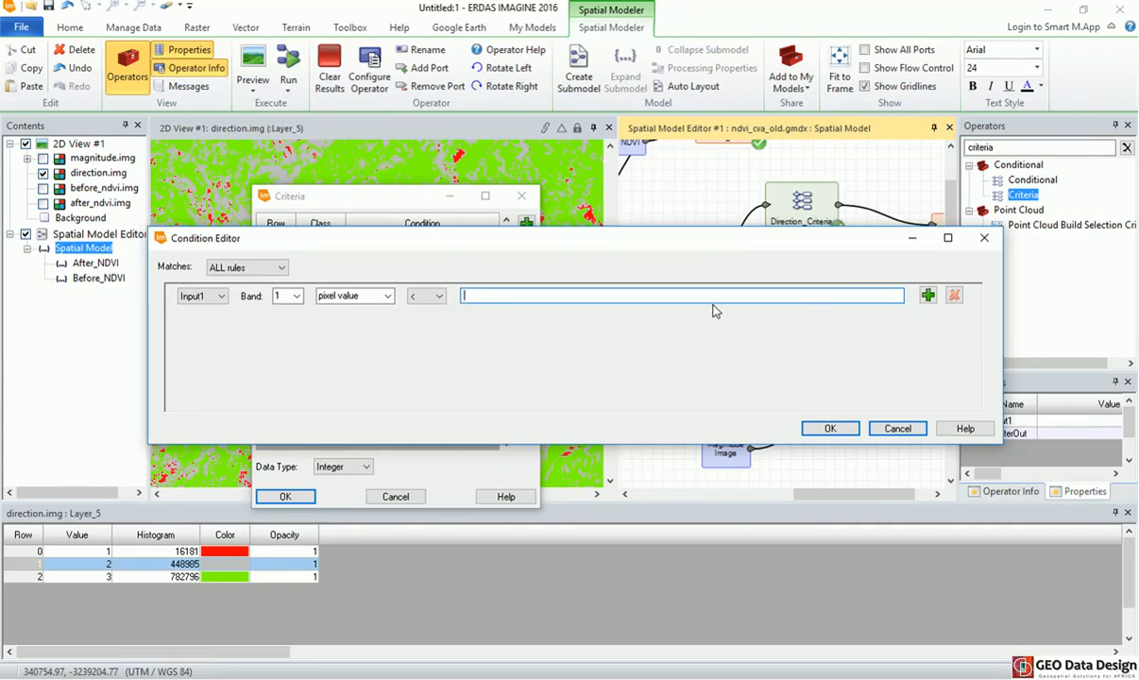
{"action": "type", "text": "5.6"}
{"action": "left_click", "coordinate": [828, 428]}
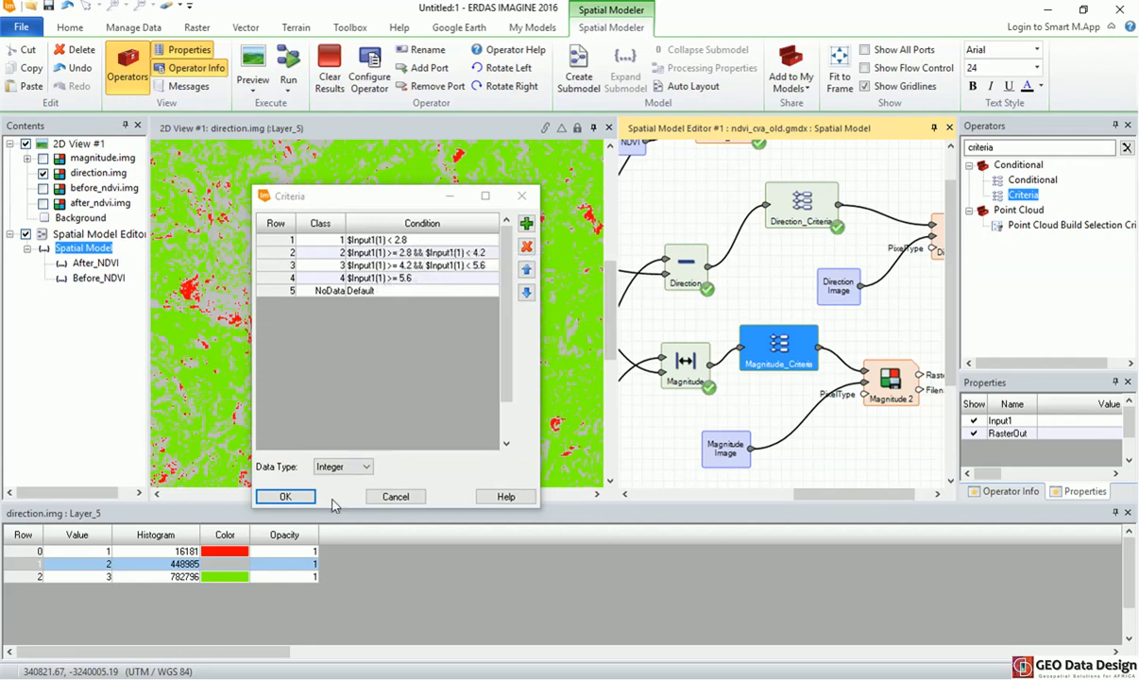
{"action": "left_click", "coordinate": [302, 498]}
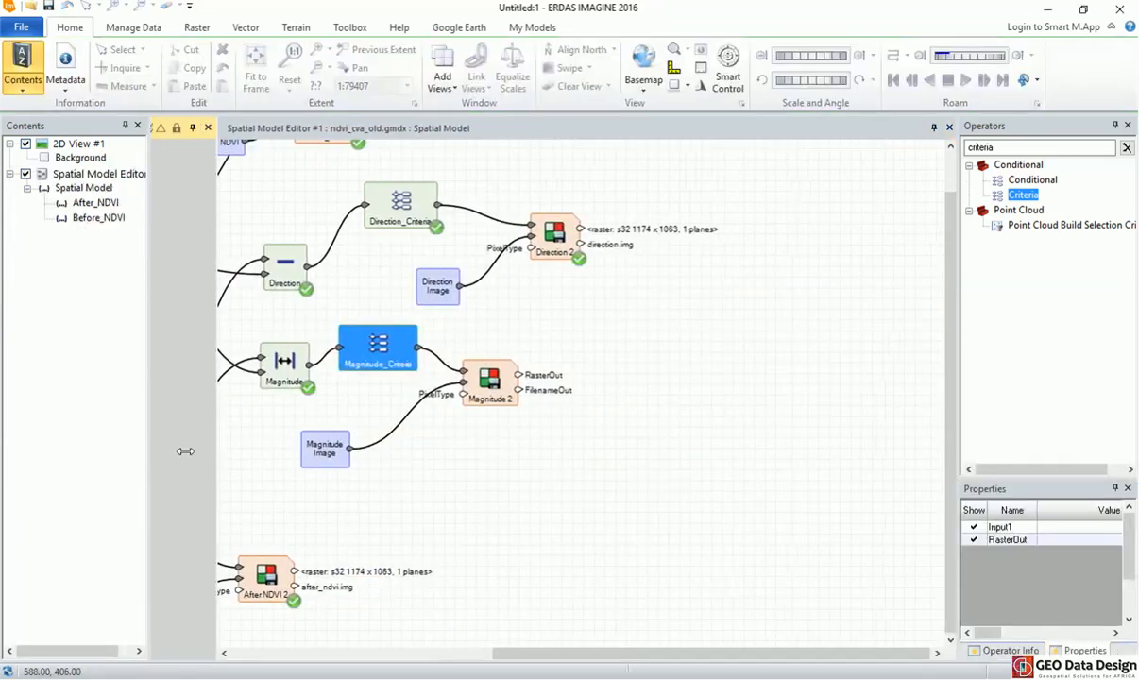
Rearrange the whole spatial model with Auto Layout.
{"action": "left_click", "coordinate": [487, 491]}
{"action": "scroll", "coordinate": [469, 424], "scroll_direction": "down", "scroll_amount": 3}
{"action": "left_click_drag", "start_coordinate": [479, 651], "coordinate": [403, 639]}
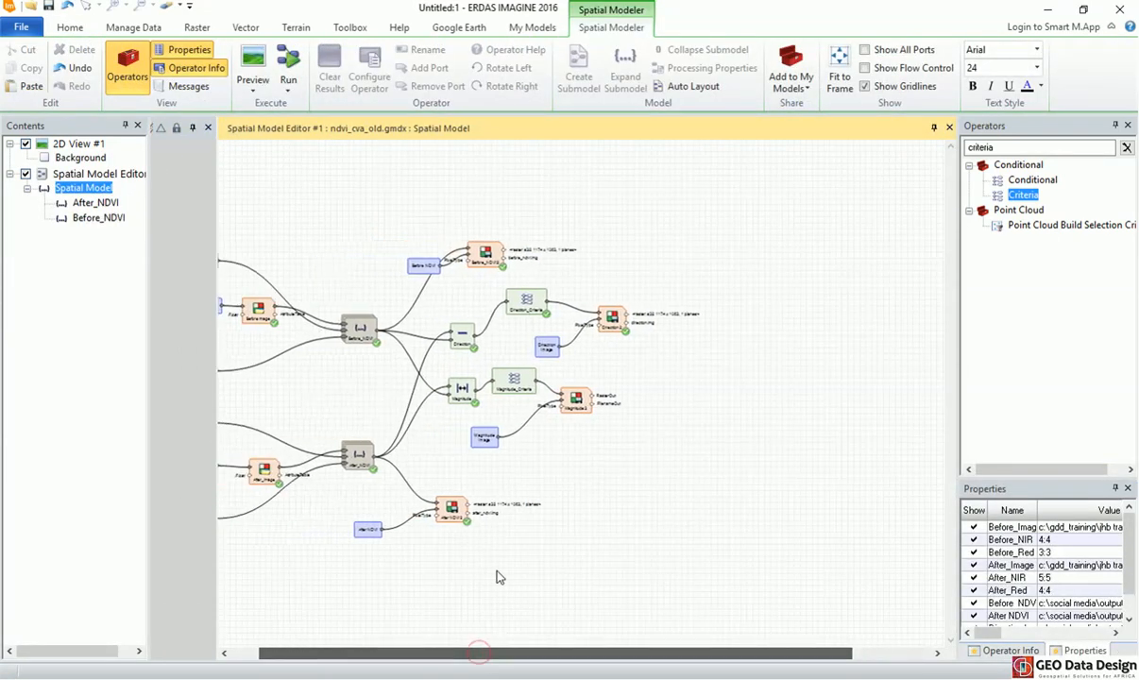
{"action": "left_click_drag", "start_coordinate": [519, 653], "coordinate": [484, 650]}
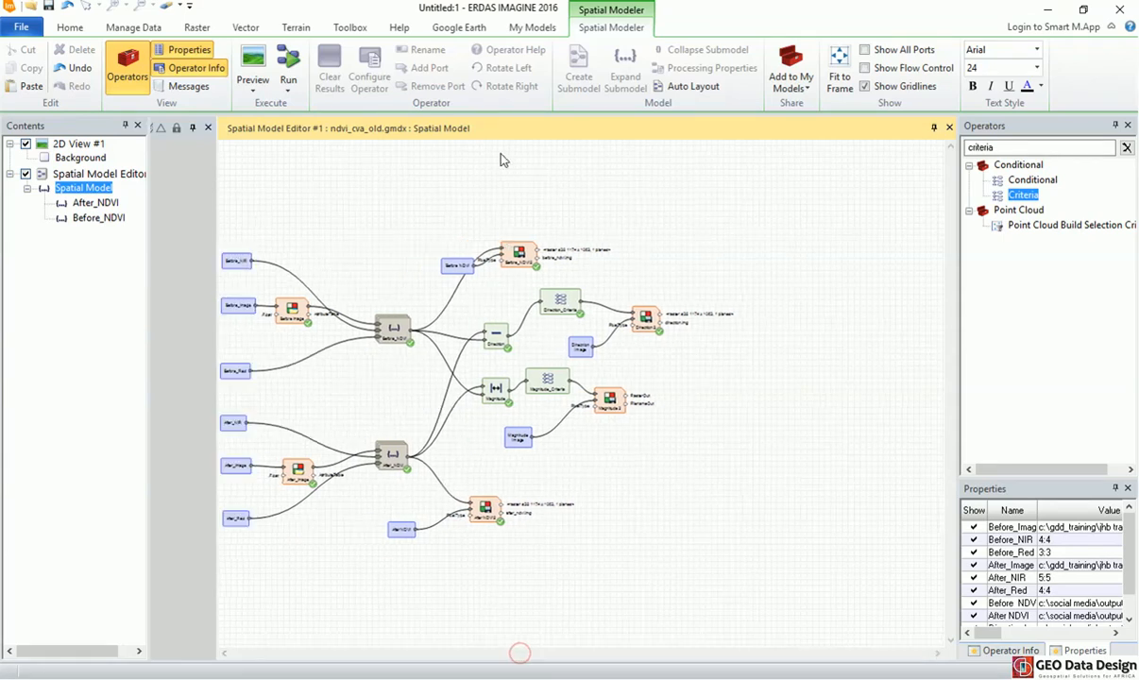
{"action": "left_click", "coordinate": [683, 86]}
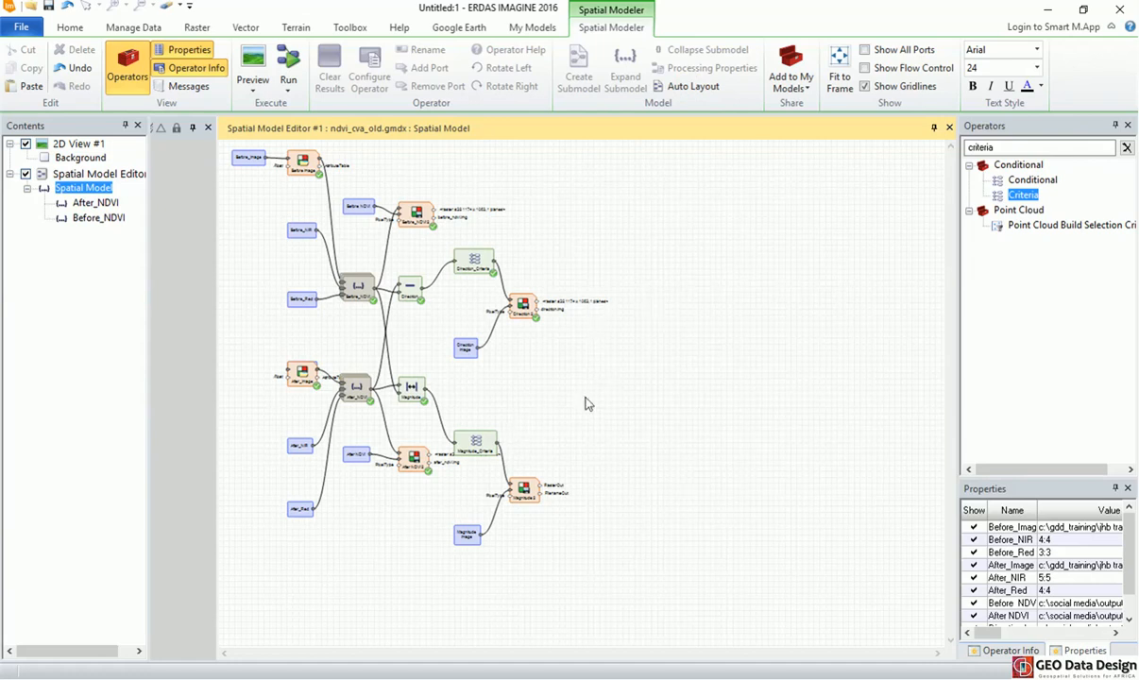
Reposition Magnitude_Criteria, Magnitude 2 and Magnitude Image so the magnitude branch is spaced out clearly.
{"action": "left_click_drag", "start_coordinate": [478, 448], "coordinate": [485, 423]}
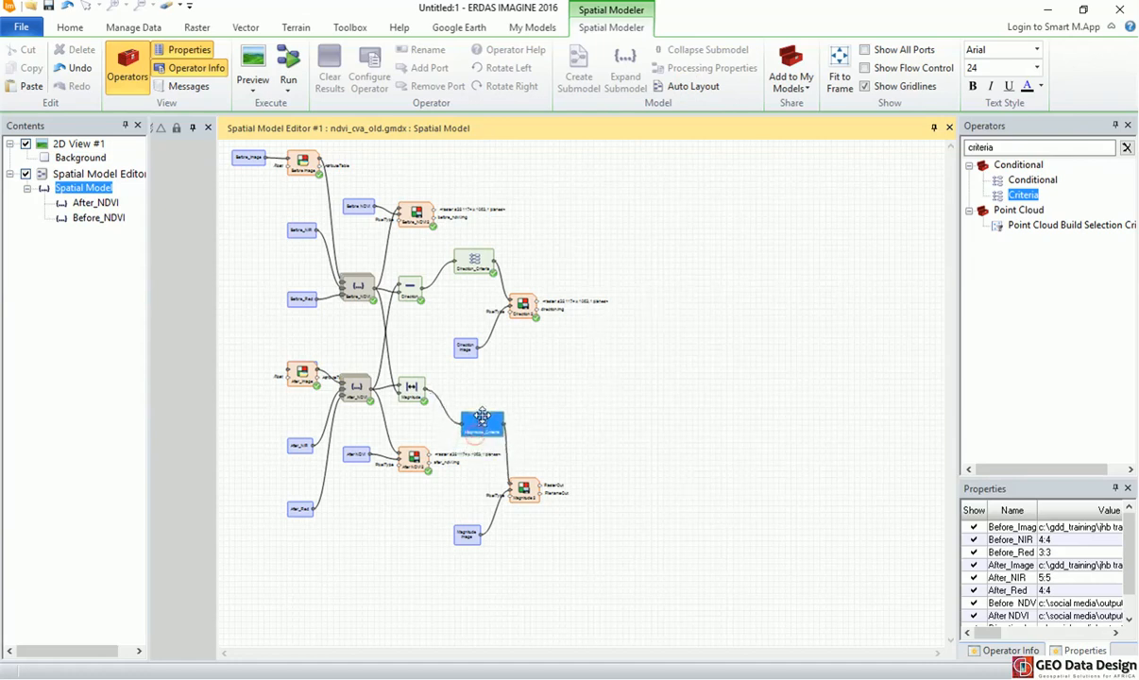
{"action": "left_click", "coordinate": [526, 484]}
{"action": "left_click_drag", "start_coordinate": [526, 484], "coordinate": [552, 470]}
{"action": "left_click", "coordinate": [466, 534]}
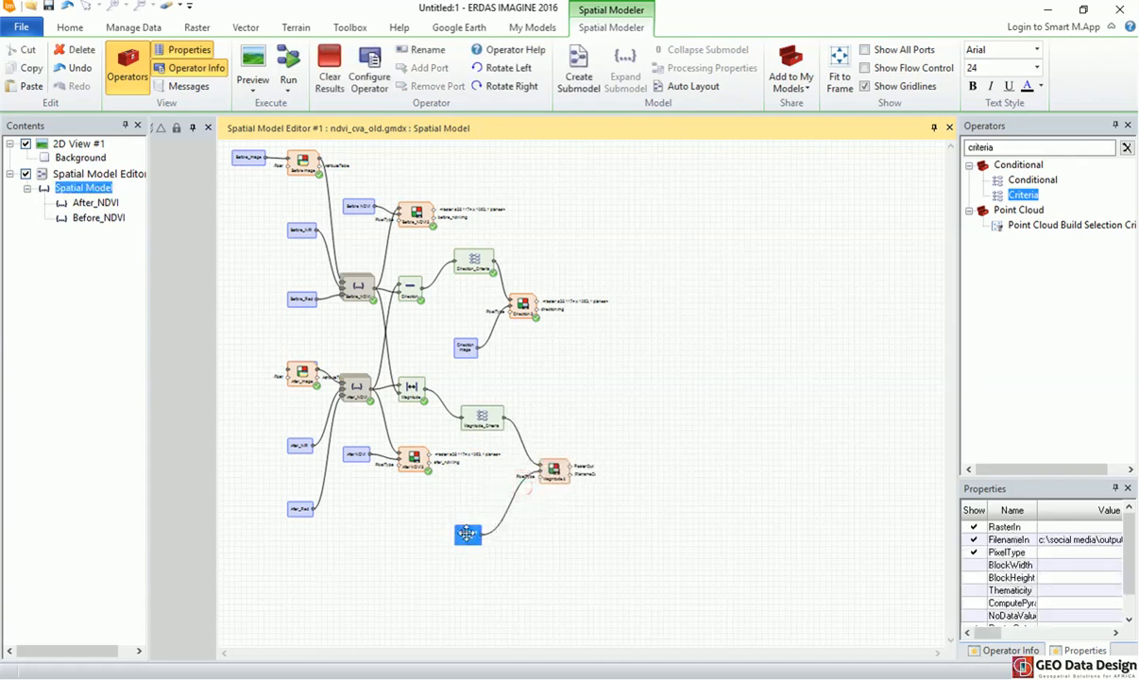
{"action": "left_click_drag", "start_coordinate": [466, 534], "coordinate": [505, 537]}
{"action": "left_click_drag", "start_coordinate": [482, 419], "coordinate": [488, 418]}
{"action": "left_click", "coordinate": [561, 354]}
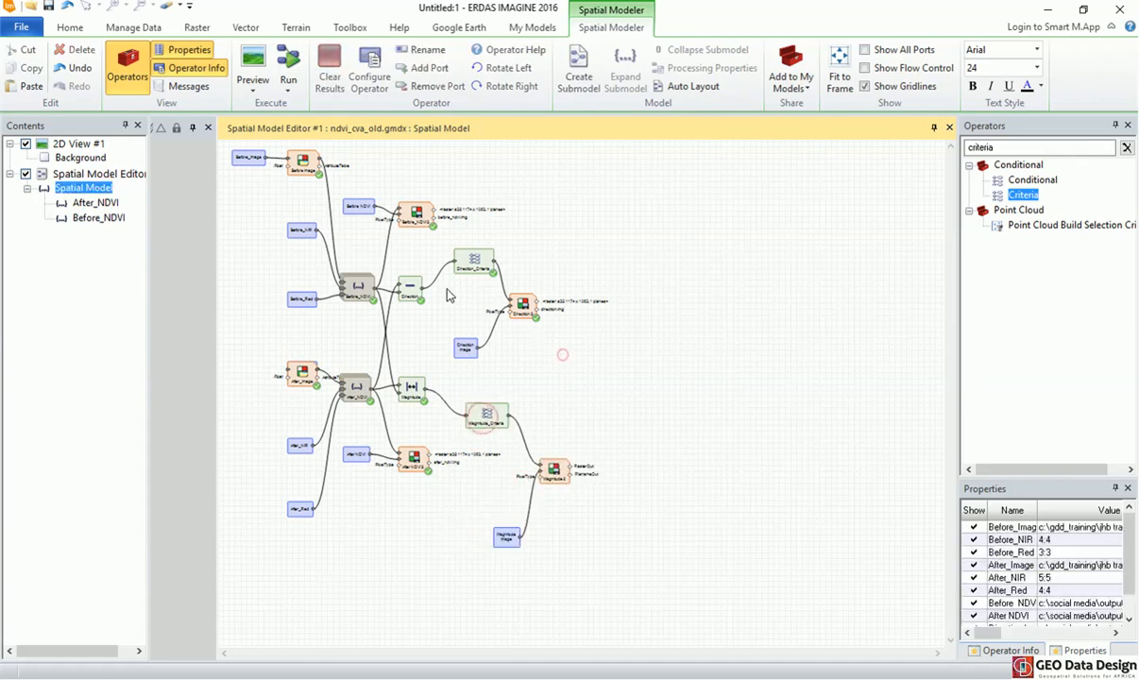
Group the Direction and Direction_Criteria operators into a submodel and name it Direction _Model.
{"action": "left_click_drag", "start_coordinate": [393, 244], "coordinate": [481, 303]}
{"action": "left_click", "coordinate": [578, 76]}
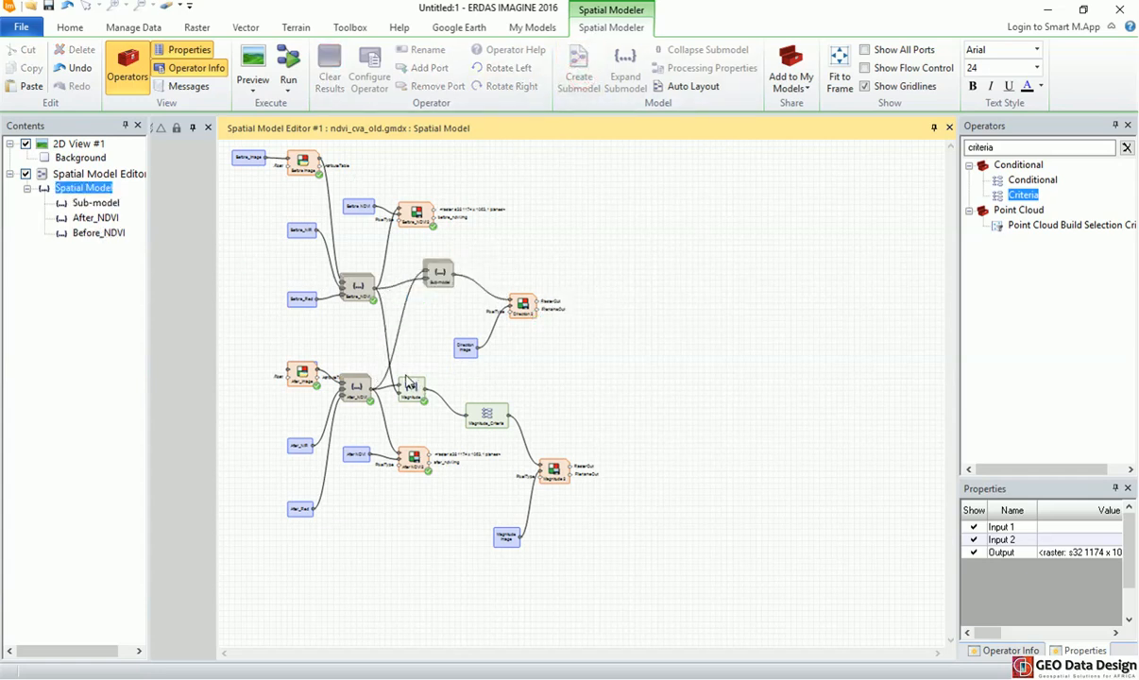
{"action": "right_click", "coordinate": [439, 273]}
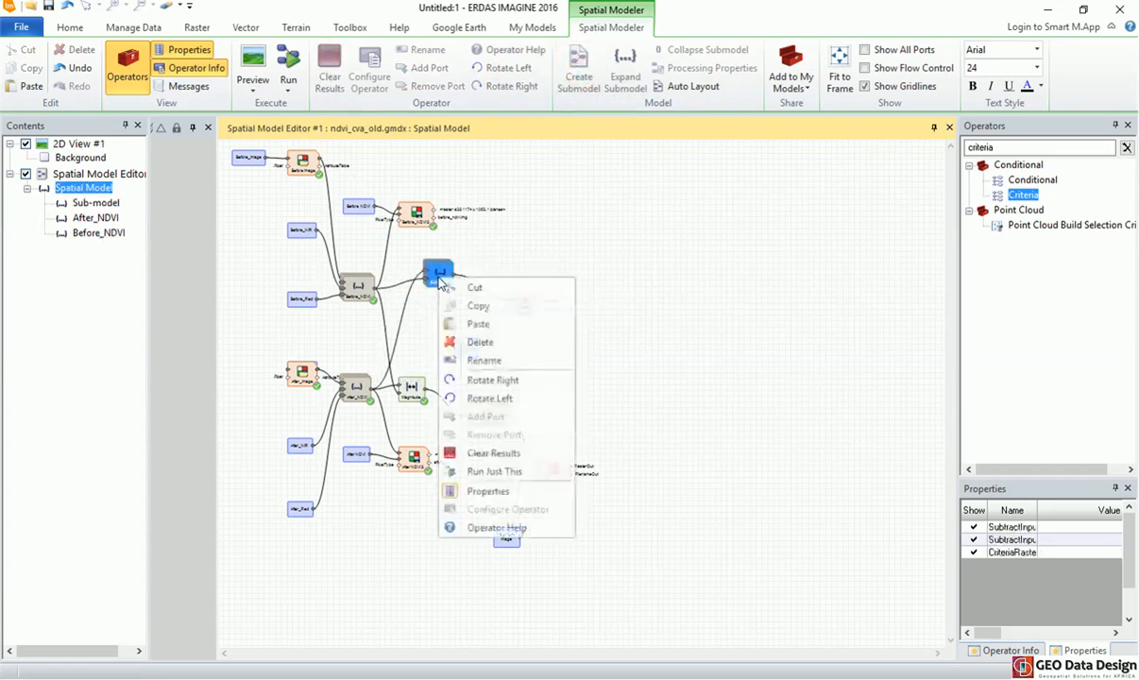
{"action": "left_click", "coordinate": [498, 357]}
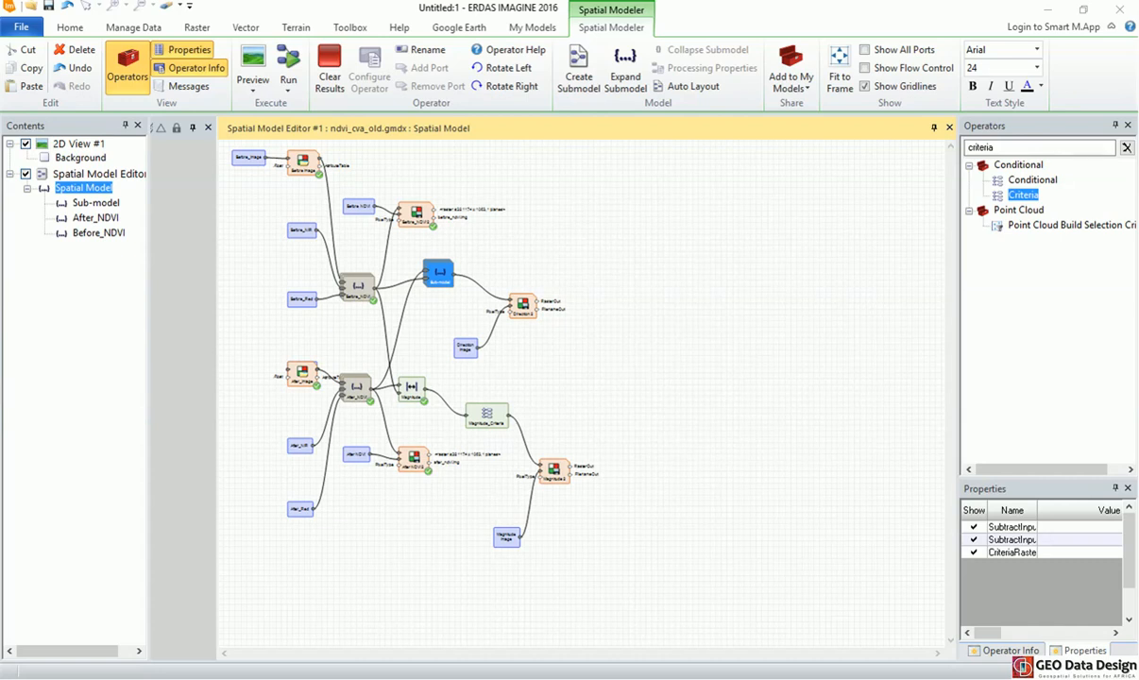
Group the Magnitude and Magnitude_Criteria operators into a submodel.
{"action": "left_click_drag", "start_coordinate": [377, 347], "coordinate": [483, 424]}
{"action": "left_click", "coordinate": [569, 383]}
{"action": "left_click_drag", "start_coordinate": [357, 335], "coordinate": [499, 419]}
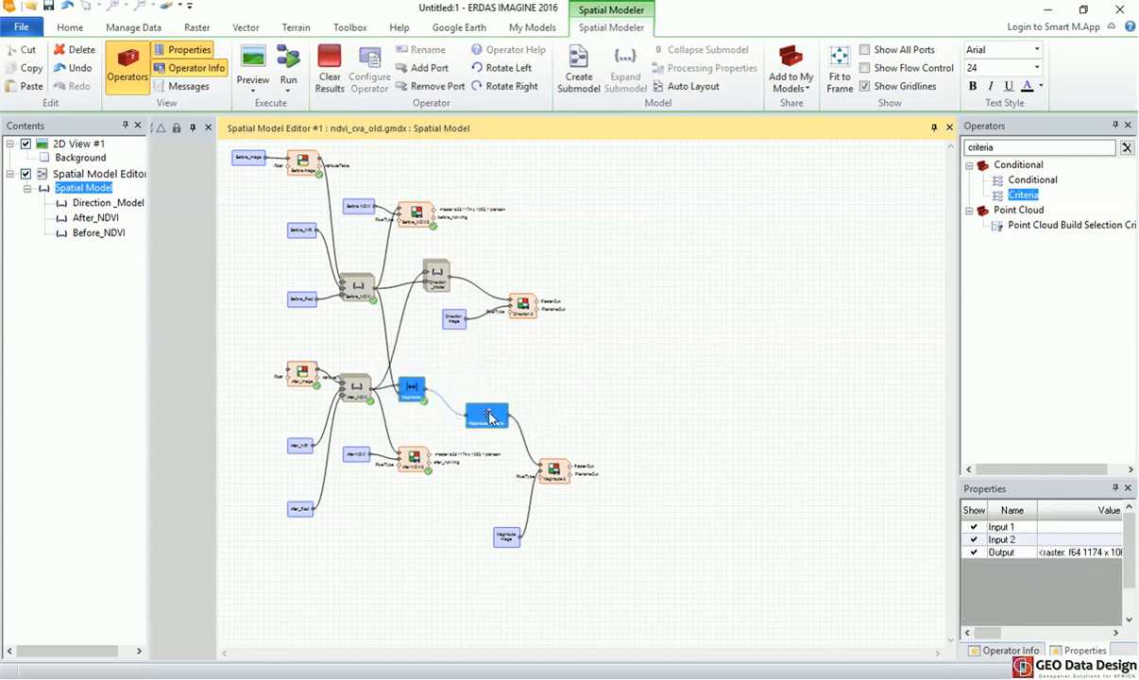
{"action": "left_click", "coordinate": [578, 63]}
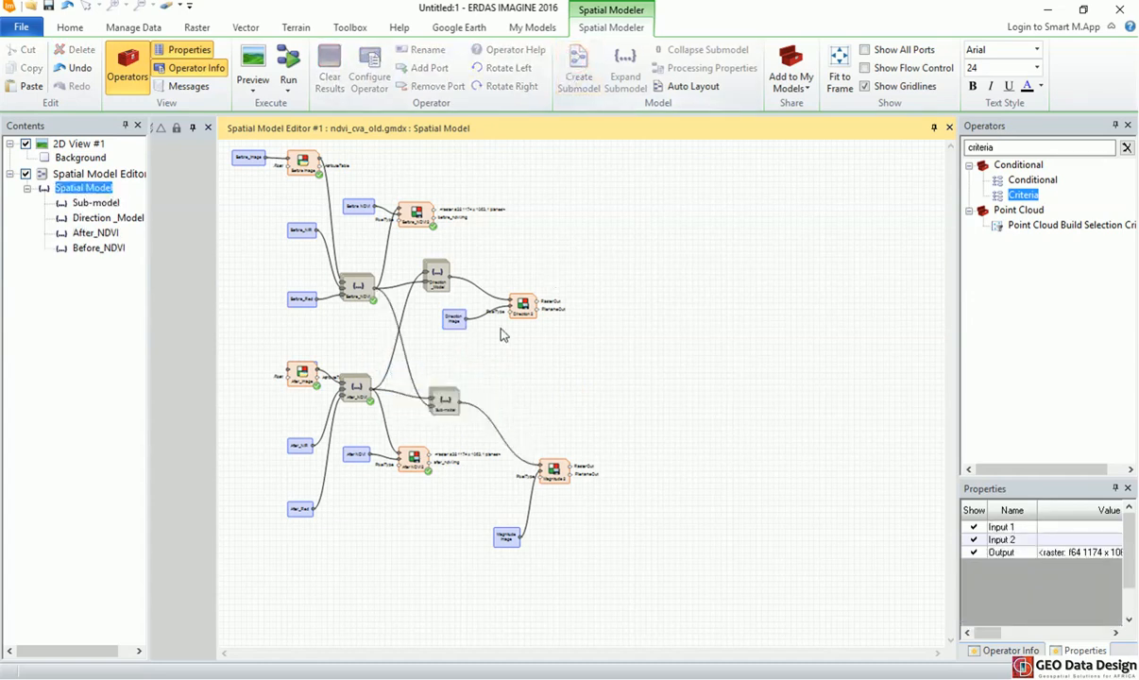
Move the new magnitude submodel and Magnitude 2 up below the direction branch, and rename the submodel Magnitude Model.
{"action": "left_click_drag", "start_coordinate": [449, 404], "coordinate": [437, 373]}
{"action": "left_click_drag", "start_coordinate": [555, 464], "coordinate": [525, 397]}
{"action": "right_click", "coordinate": [430, 372]}
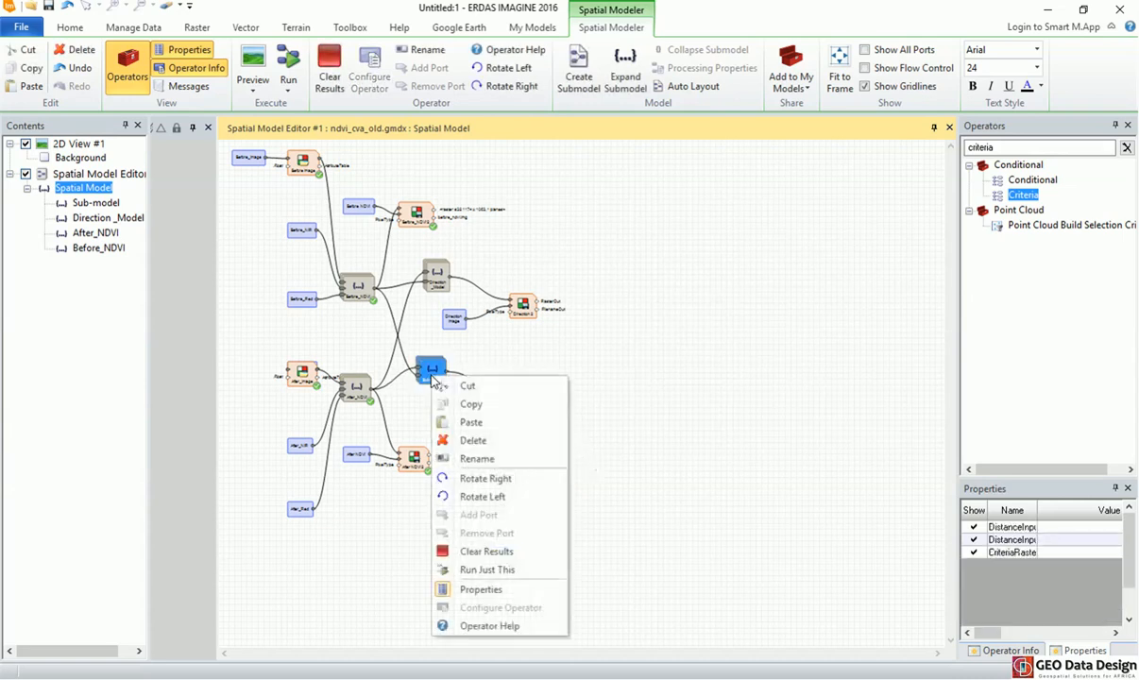
{"action": "left_click", "coordinate": [482, 460]}
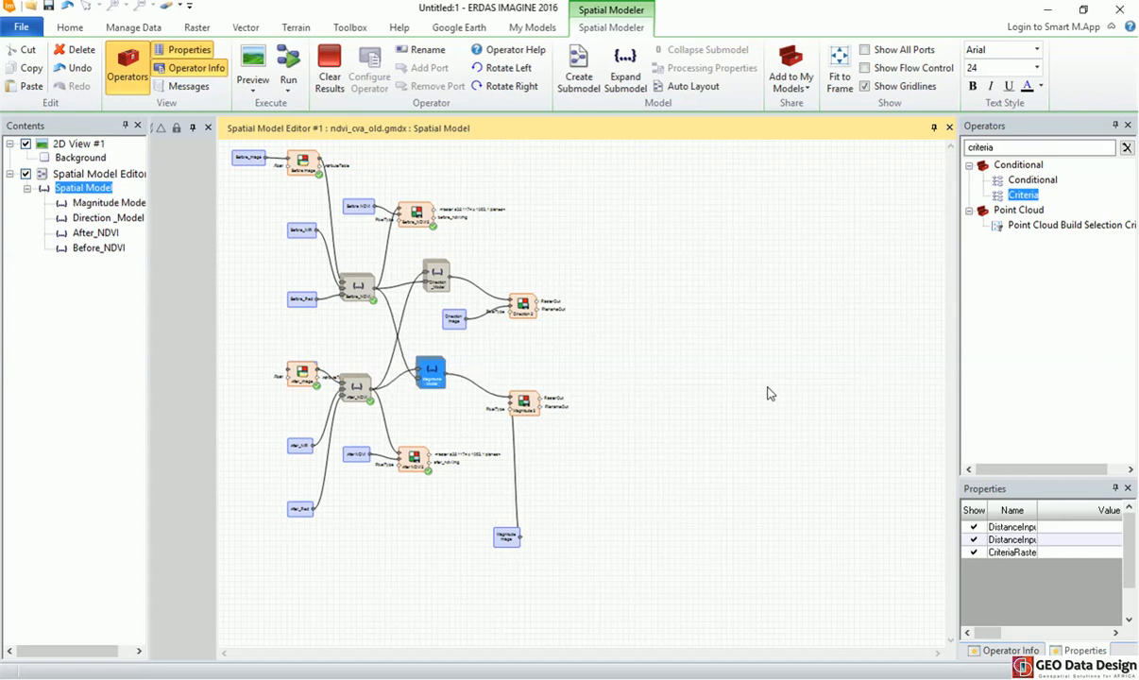
Tidy the layout by placing Magnitude Image below Magnitude Model and adjusting the positions of Magnitude 2 and Direction Image.
{"action": "left_click_drag", "start_coordinate": [512, 413], "coordinate": [536, 404]}
{"action": "left_click_drag", "start_coordinate": [498, 531], "coordinate": [441, 415]}
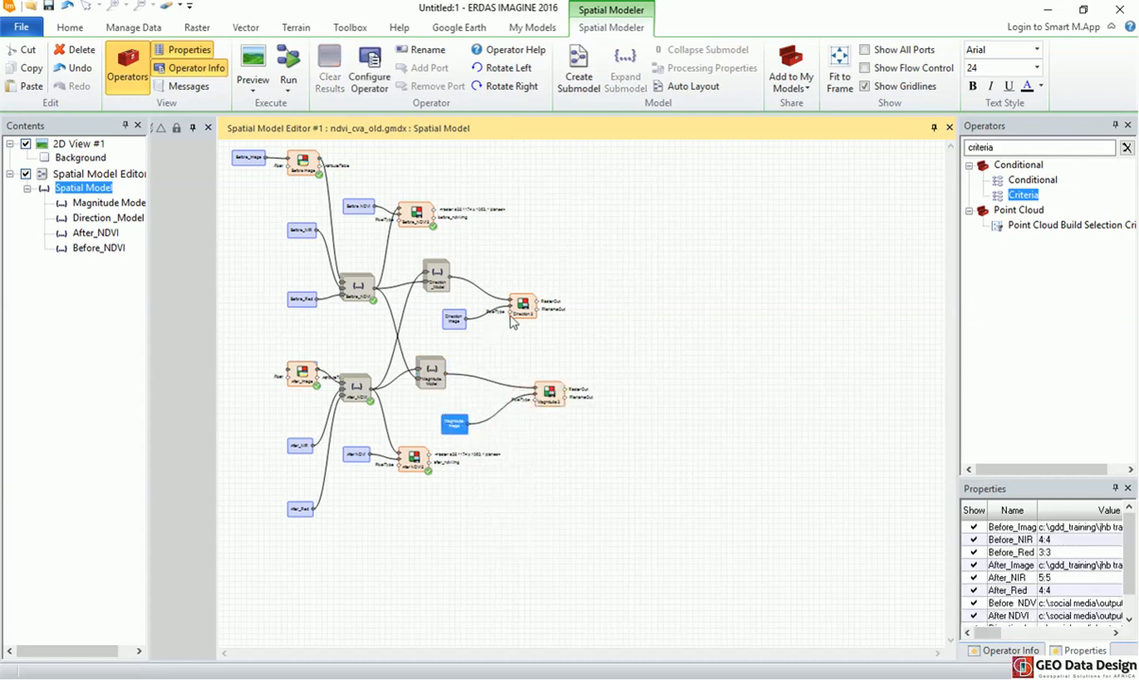
{"action": "left_click_drag", "start_coordinate": [456, 320], "coordinate": [443, 324]}
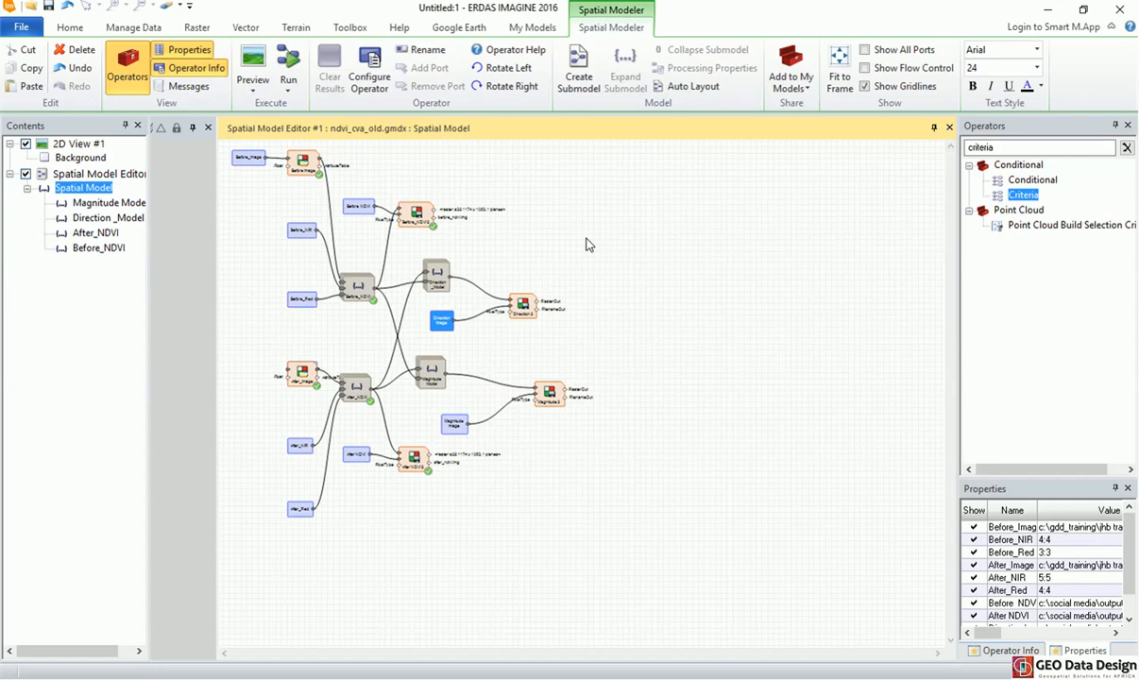
{"action": "left_click", "coordinate": [640, 256]}
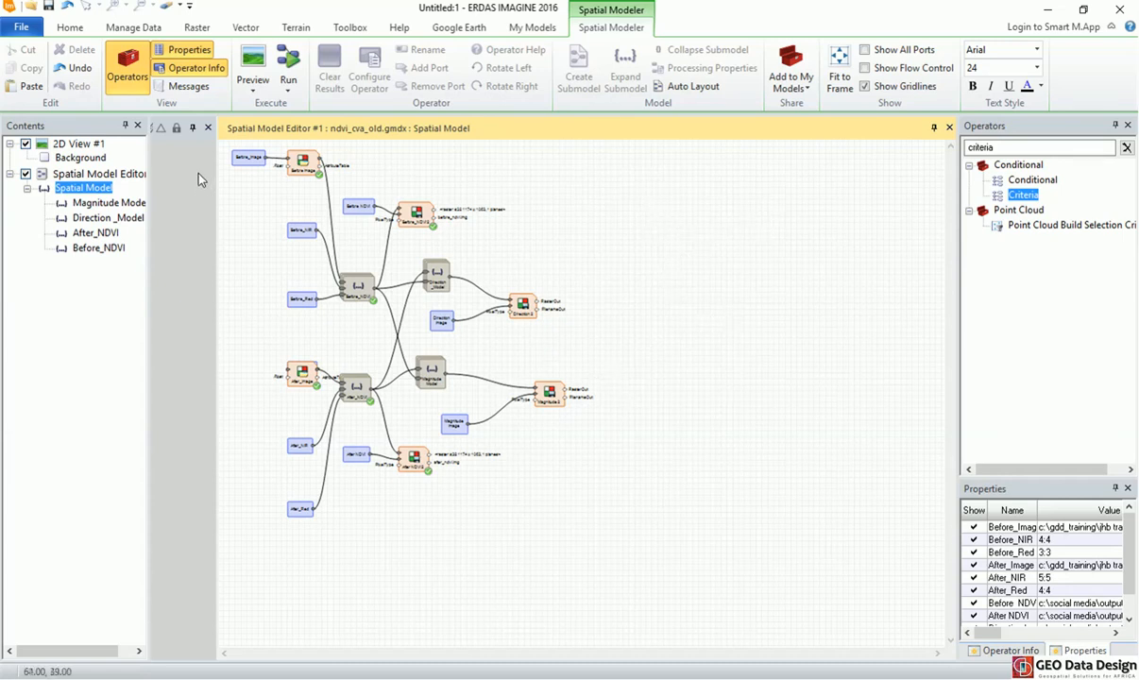
Run the spatial model and allow all four existing output images to be overwritten.
{"action": "left_click", "coordinate": [288, 64]}
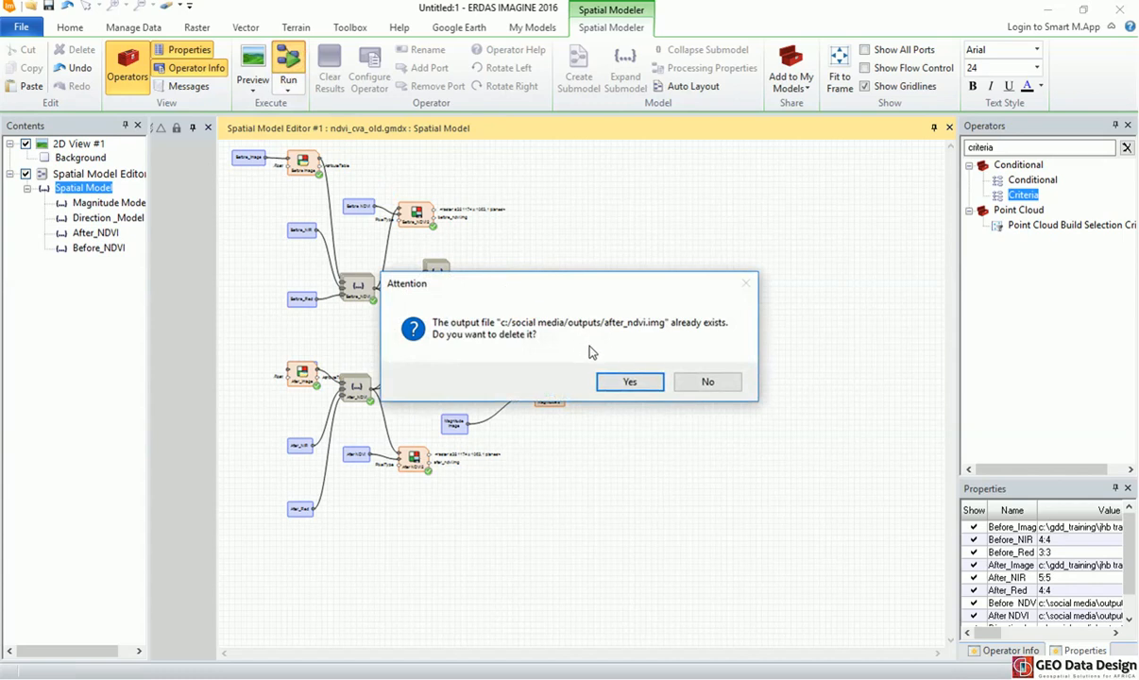
{"action": "left_click", "coordinate": [627, 382]}
{"action": "left_click", "coordinate": [628, 383]}
{"action": "left_click", "coordinate": [628, 381]}
{"action": "left_click", "coordinate": [627, 381]}
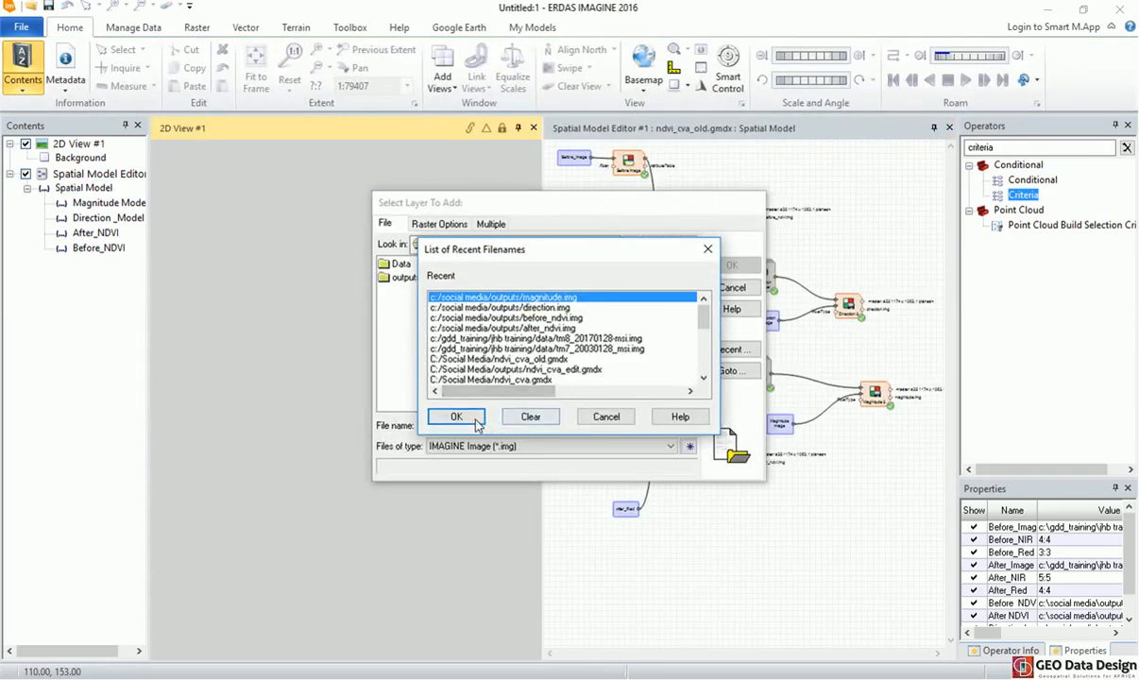
Load magnitude.img, direction.img, before_ndvi.img and after_ndvi.img from the outputs folder into the 2D view.
{"action": "left_click", "coordinate": [452, 413]}
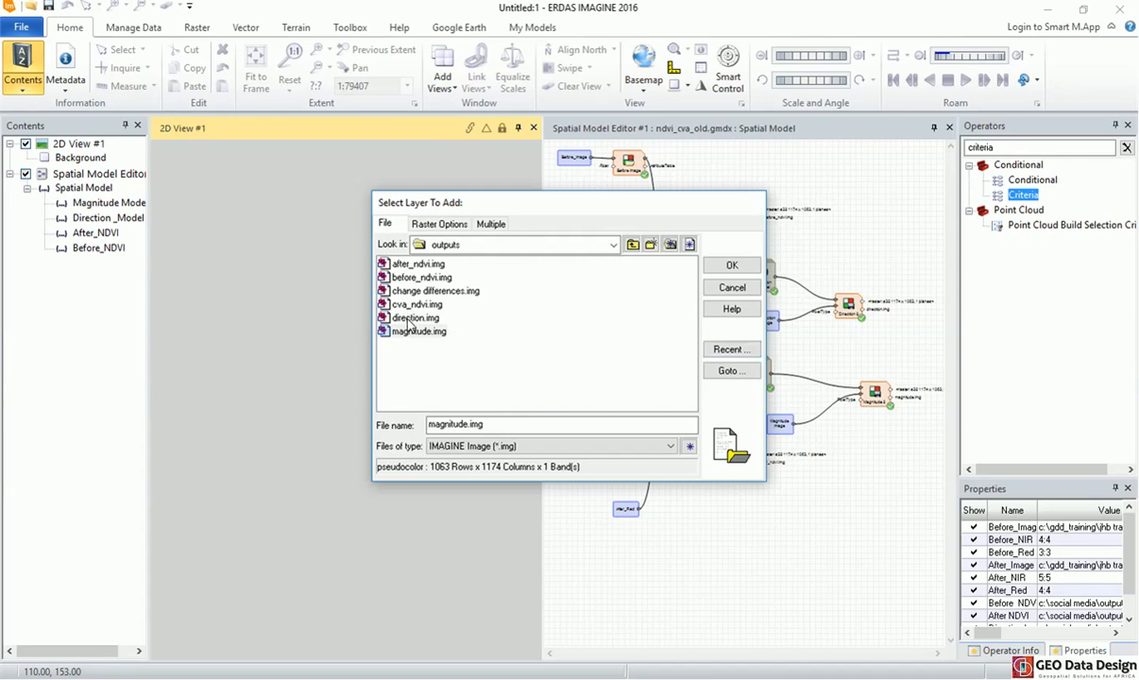
{"action": "left_click", "coordinate": [413, 317], "text": "ctrl"}
{"action": "left_click", "coordinate": [419, 265], "text": "ctrl"}
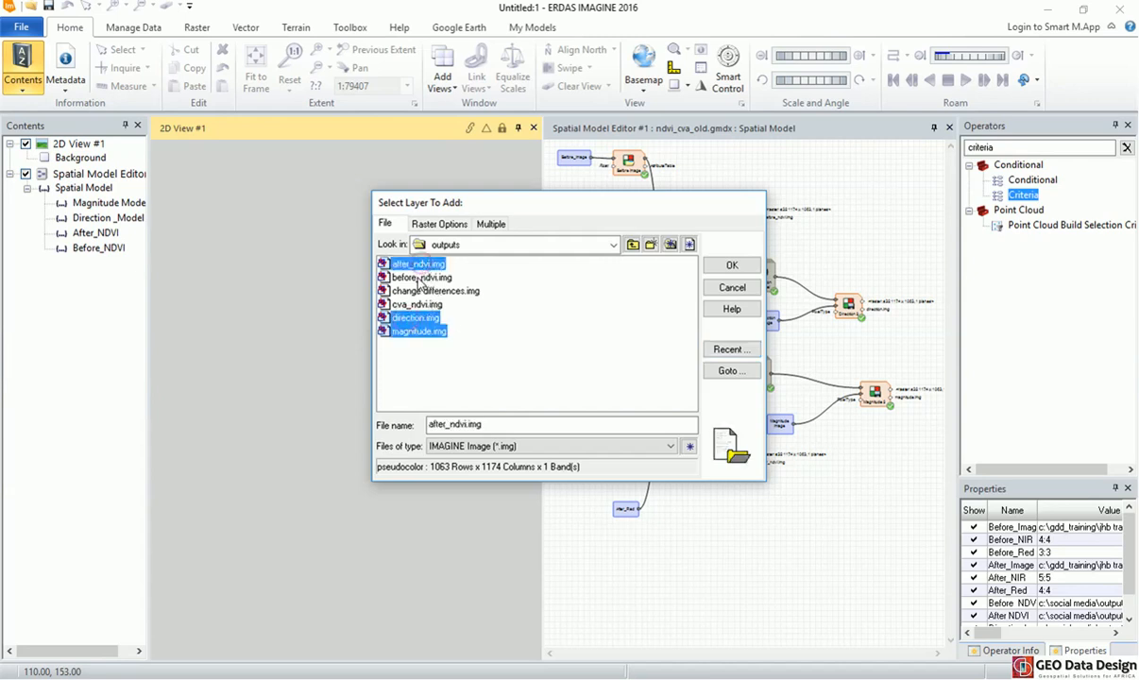
{"action": "left_click", "coordinate": [422, 278], "text": "ctrl"}
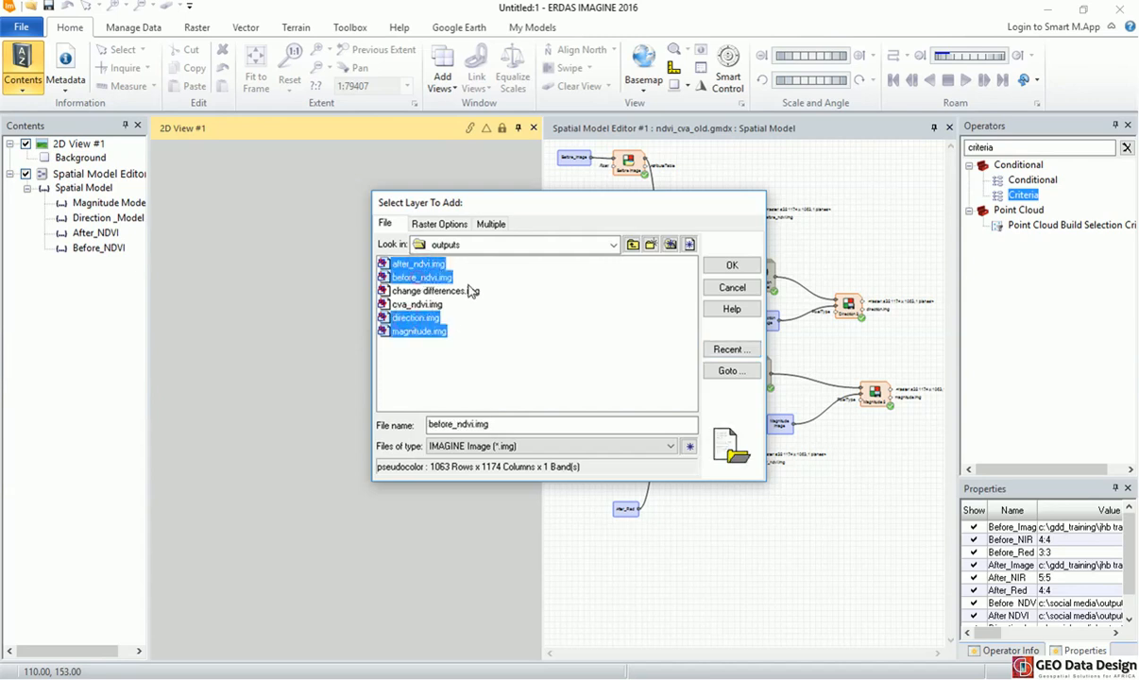
{"action": "left_click", "coordinate": [730, 265]}
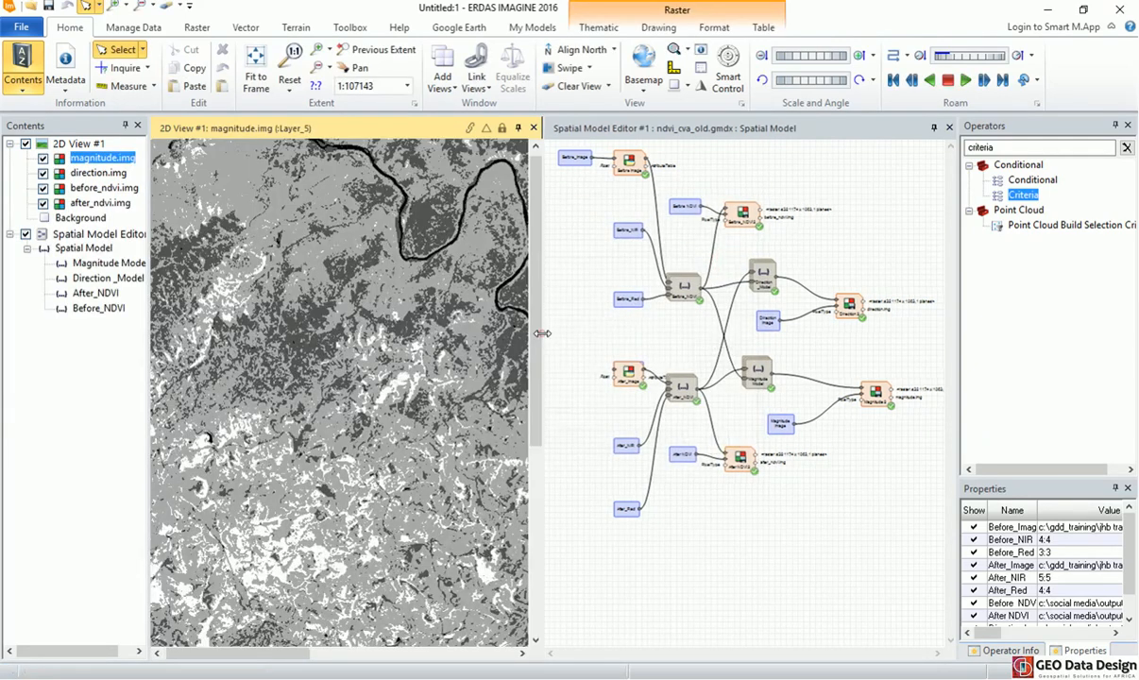
Widen the 2D view and fit the loaded images to its frame.
{"action": "left_click_drag", "start_coordinate": [540, 333], "coordinate": [614, 326]}
{"action": "right_click", "coordinate": [312, 294]}
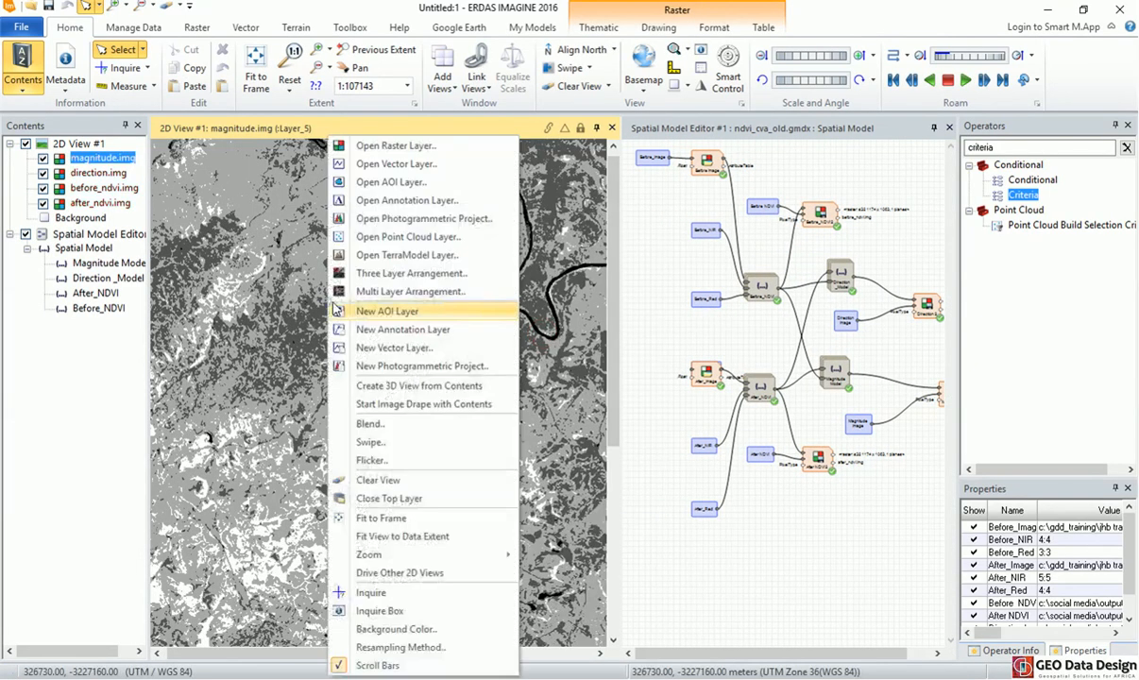
{"action": "left_click", "coordinate": [363, 517]}
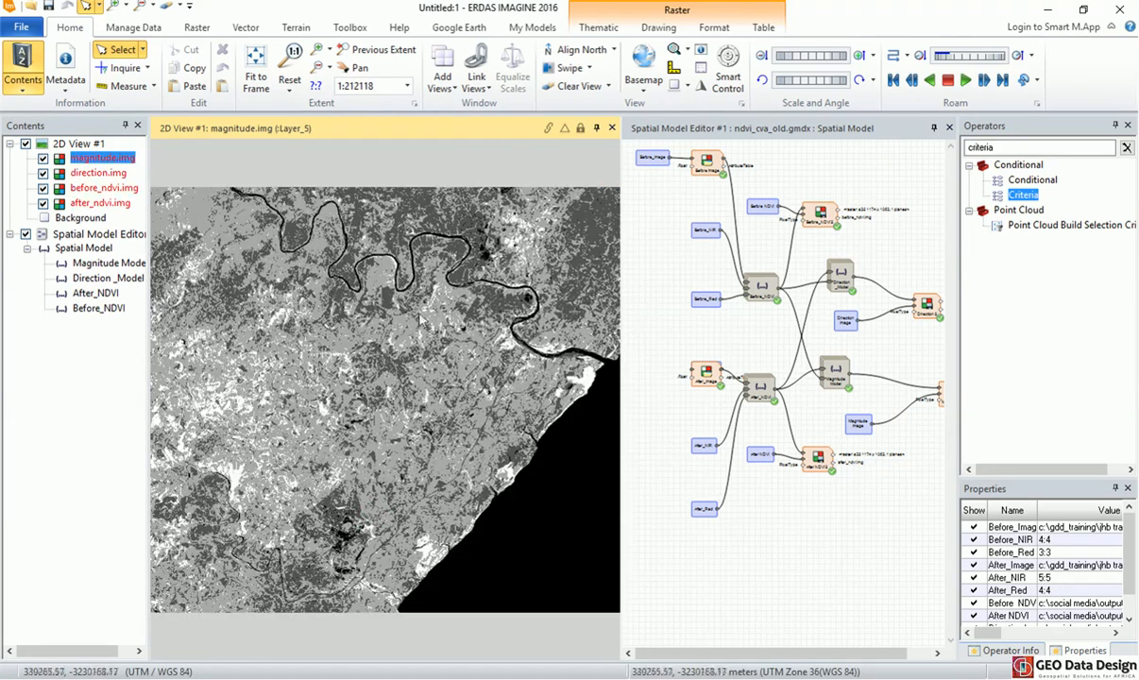
Hide the direction.img, before_ndvi.img and after_ndvi.img layers and display the attribute table of magnitude.img.
{"action": "left_click", "coordinate": [43, 173]}
{"action": "left_click", "coordinate": [43, 187]}
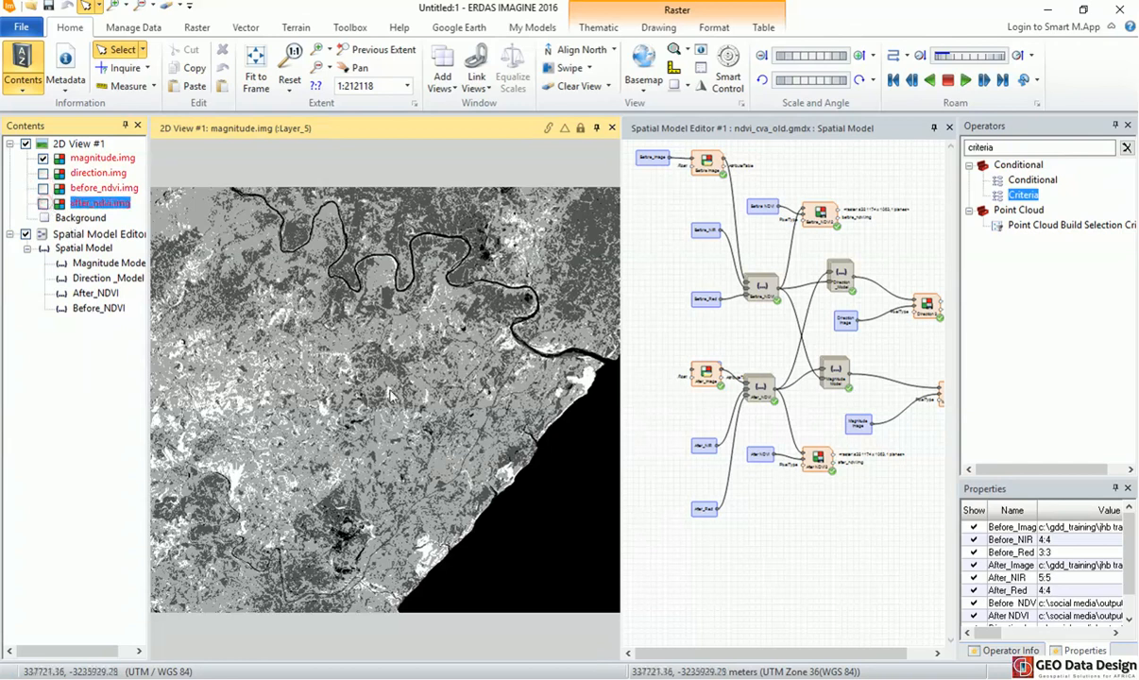
{"action": "left_click", "coordinate": [43, 203]}
{"action": "left_click", "coordinate": [99, 158]}
{"action": "right_click", "coordinate": [112, 156]}
{"action": "left_click", "coordinate": [149, 172]}
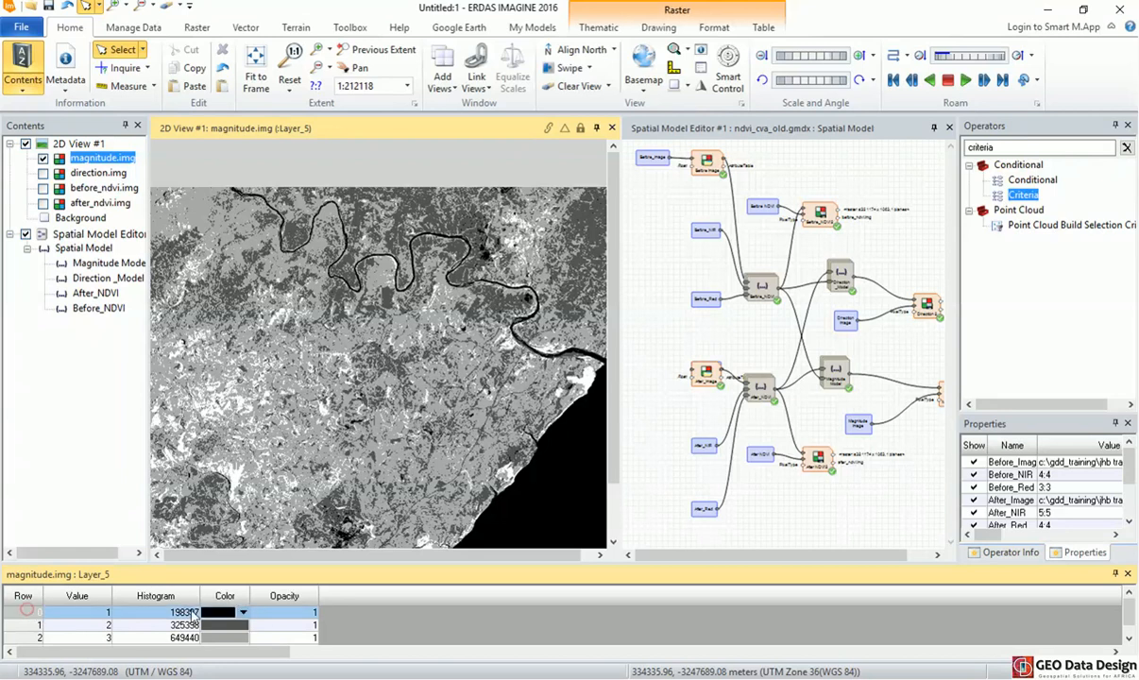
Colour class value 1 blue and class value 2 yellow in the magnitude.img attribute table.
{"action": "left_click", "coordinate": [238, 613]}
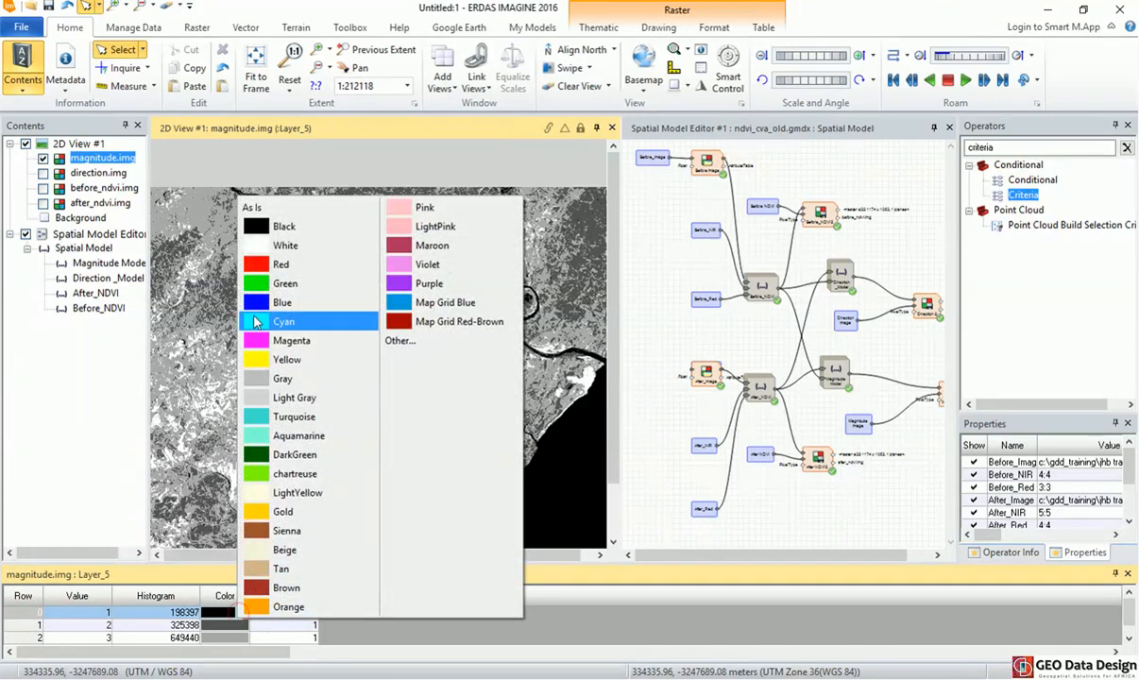
{"action": "left_click", "coordinate": [278, 302]}
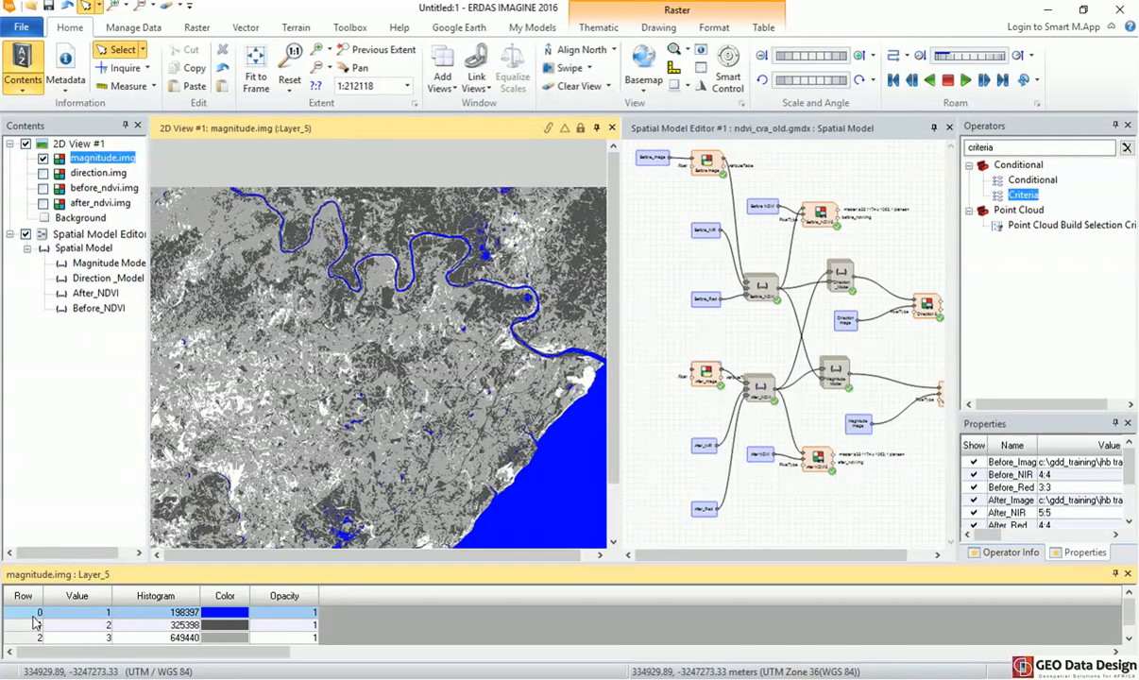
{"action": "left_click", "coordinate": [36, 625]}
{"action": "left_click", "coordinate": [234, 625]}
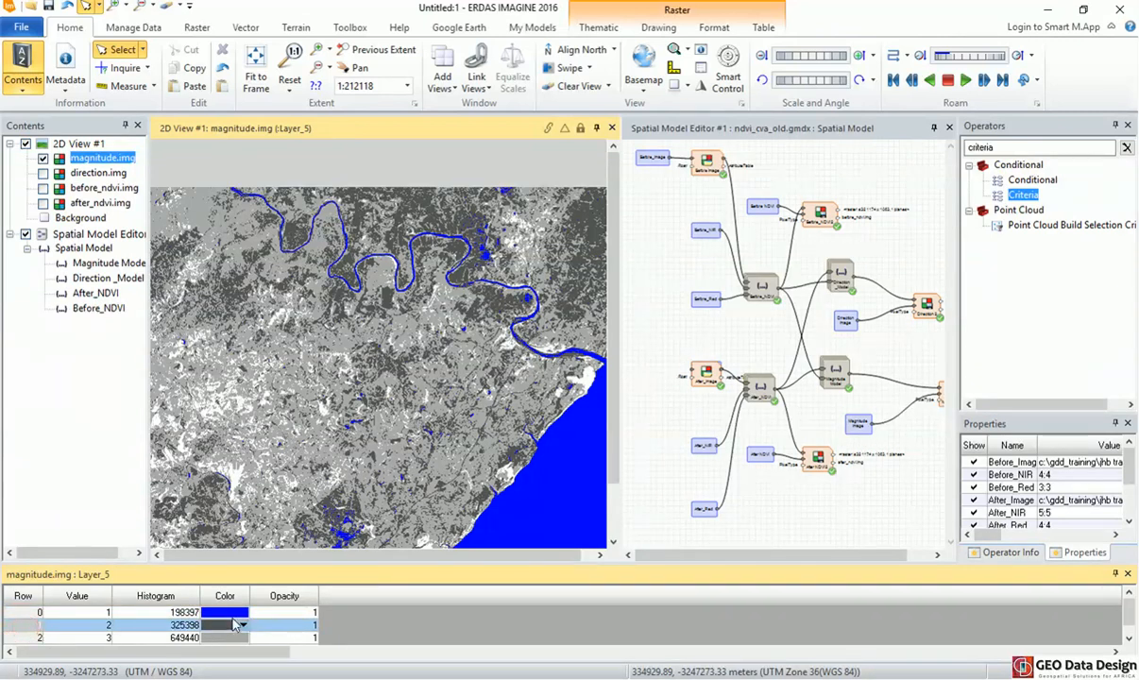
{"action": "left_click", "coordinate": [238, 625]}
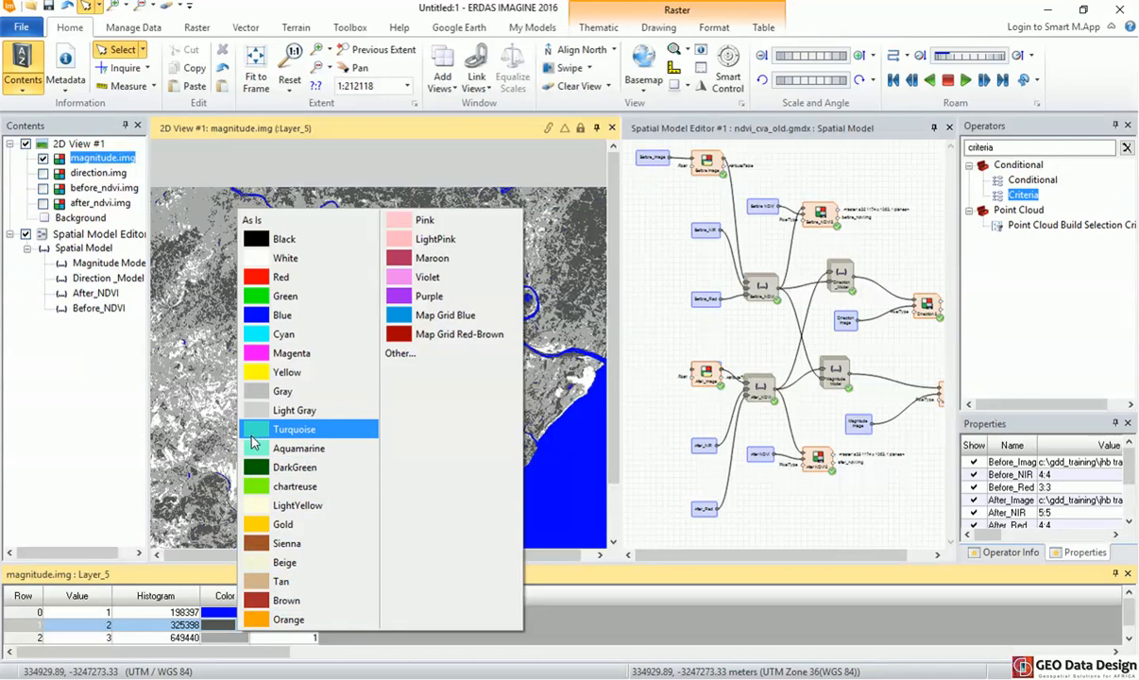
{"action": "left_click", "coordinate": [246, 371]}
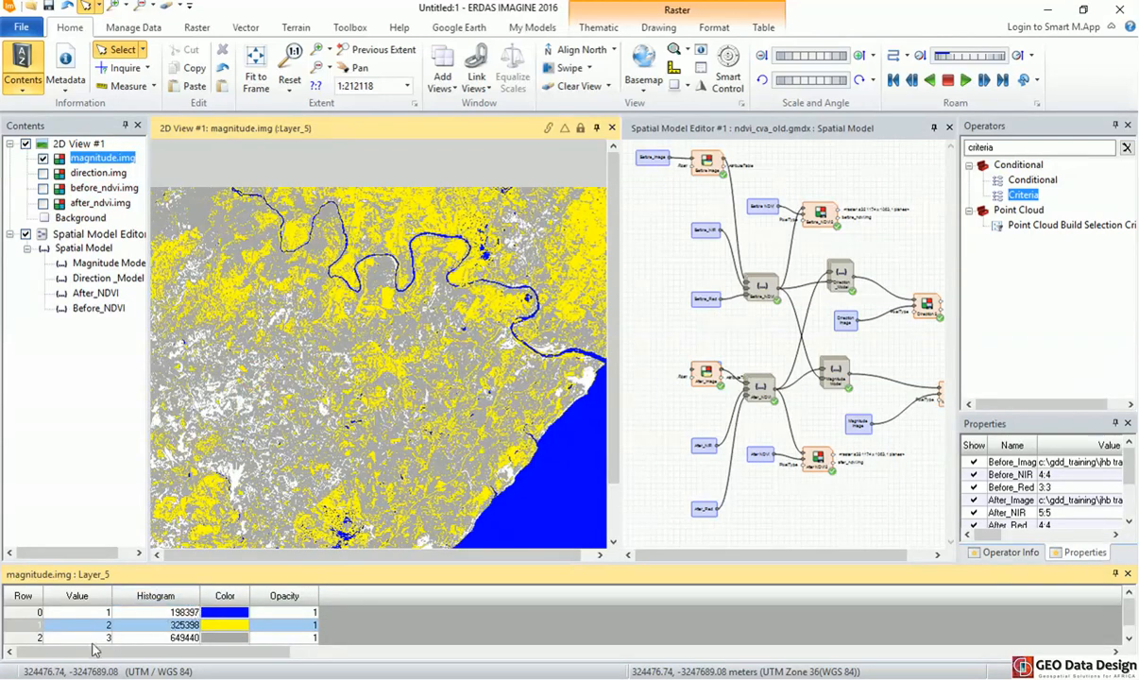
Colour class value 3 gold and class value 4 red in the magnitude.img attribute table.
{"action": "left_click_drag", "start_coordinate": [1134, 618], "coordinate": [1129, 612]}
{"action": "left_click", "coordinate": [20, 624]}
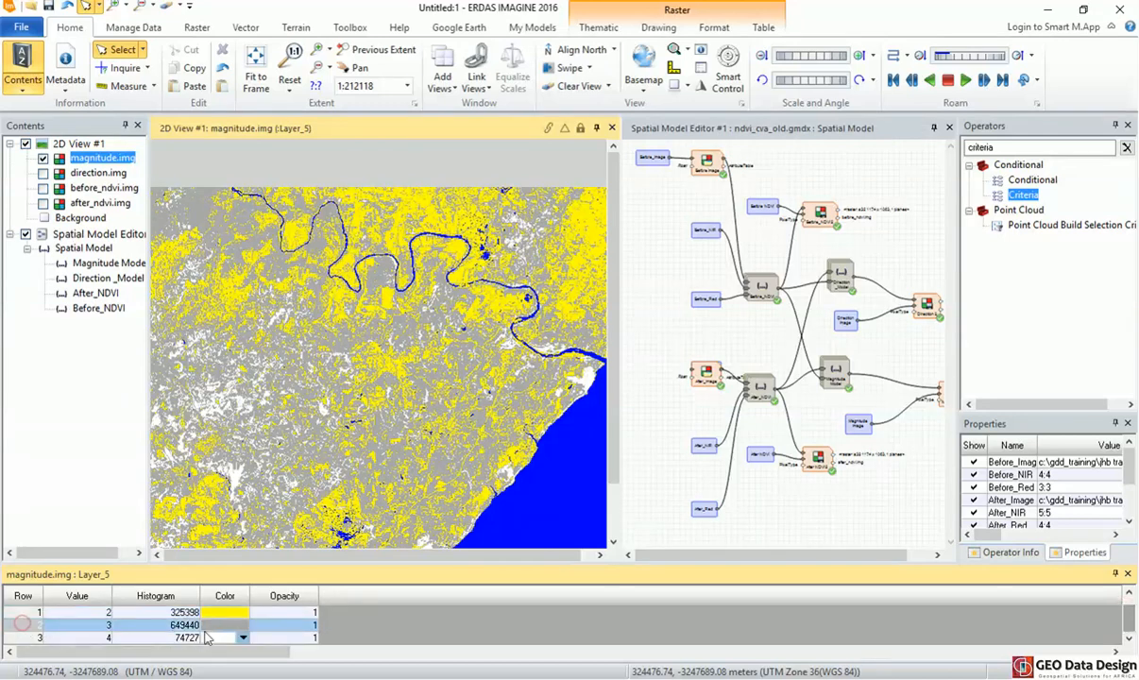
{"action": "left_click", "coordinate": [242, 637]}
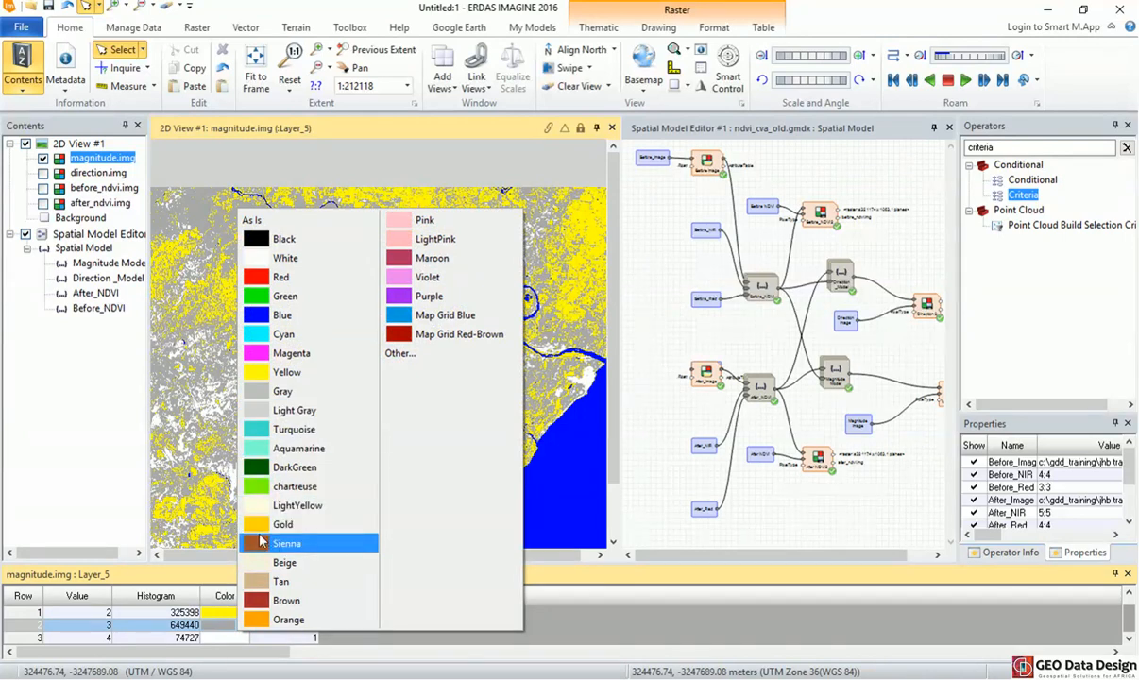
{"action": "left_click", "coordinate": [260, 524]}
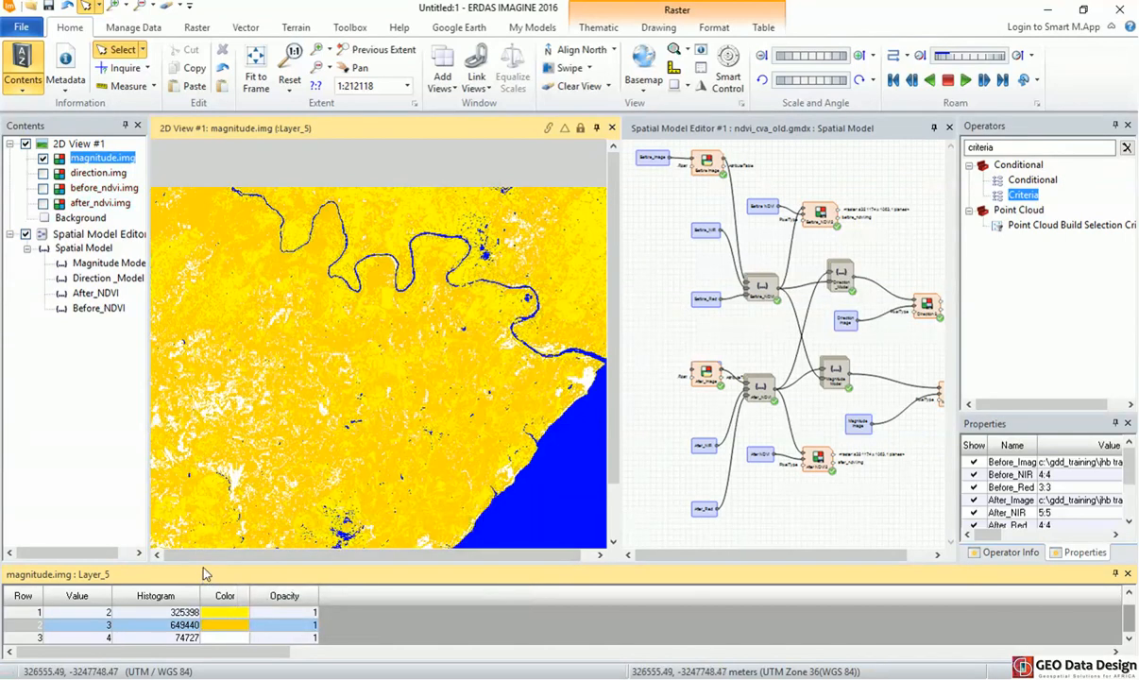
{"action": "left_click", "coordinate": [185, 638]}
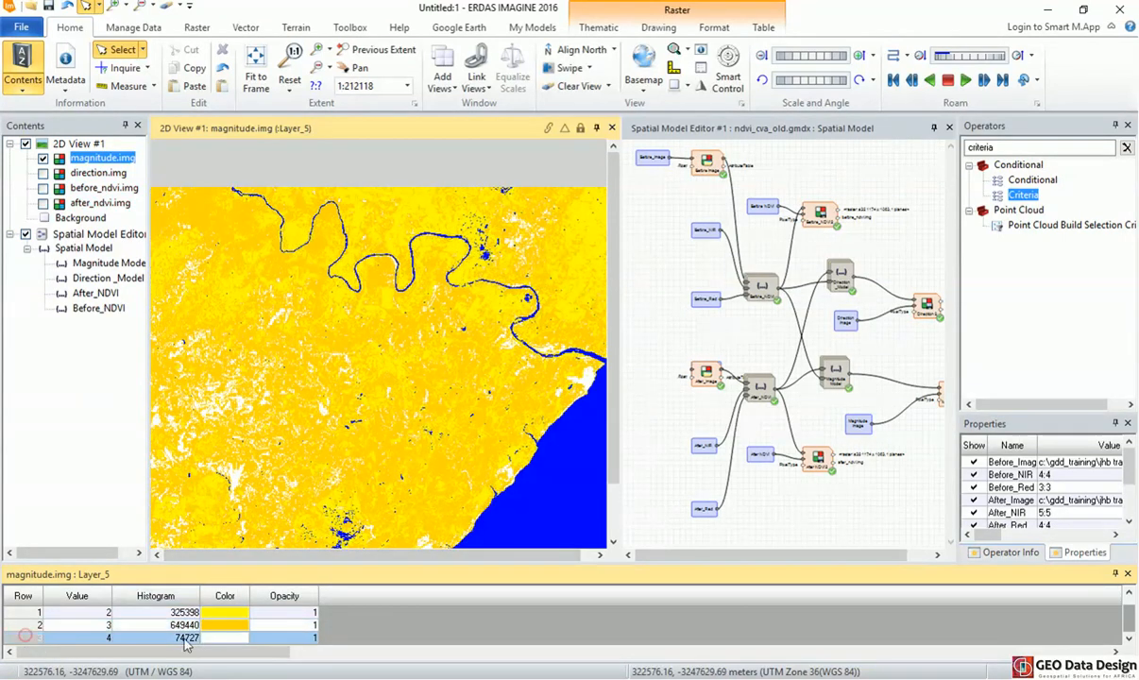
{"action": "left_click", "coordinate": [238, 637]}
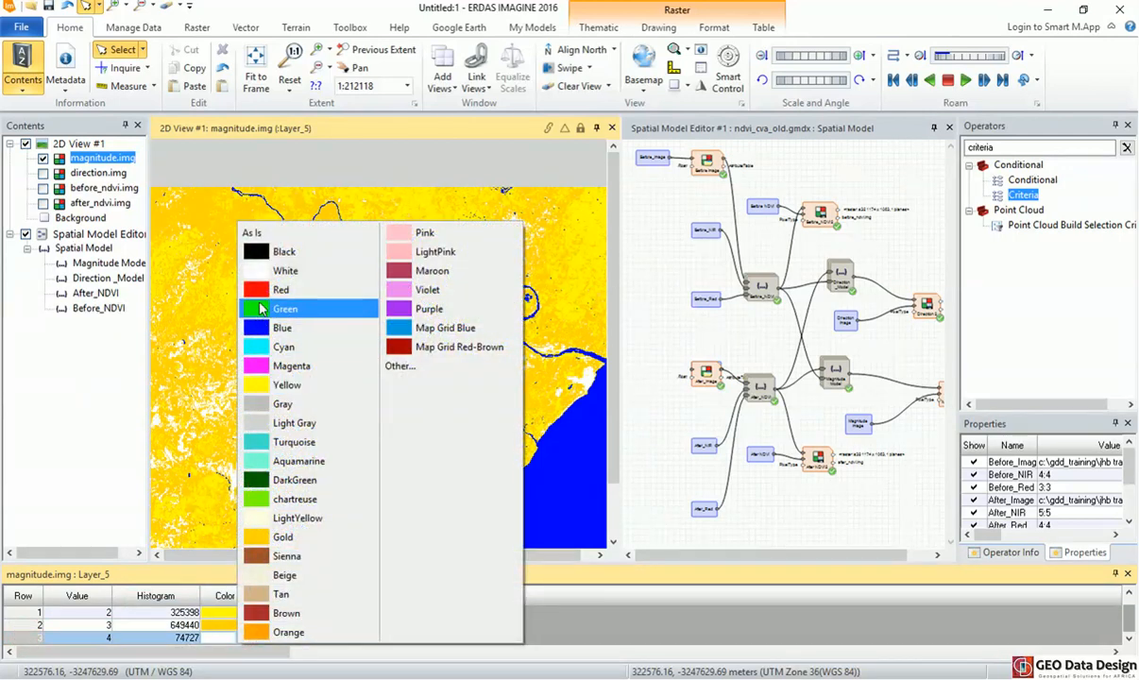
{"action": "left_click", "coordinate": [250, 288]}
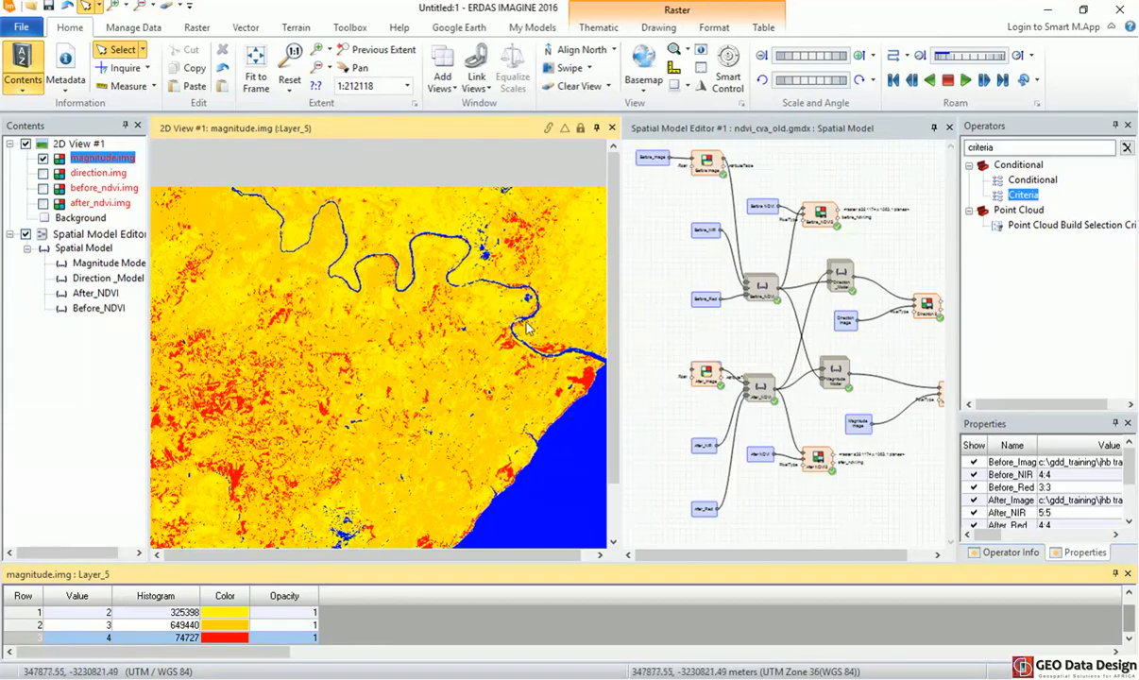
Examine the recoloured magnitude classes around the river bend up close and fit the image back into the 2D view.
{"action": "scroll", "coordinate": [527, 327], "scroll_direction": "up", "scroll_amount": 6}
{"action": "scroll", "coordinate": [491, 401], "scroll_direction": "up", "scroll_amount": 2}
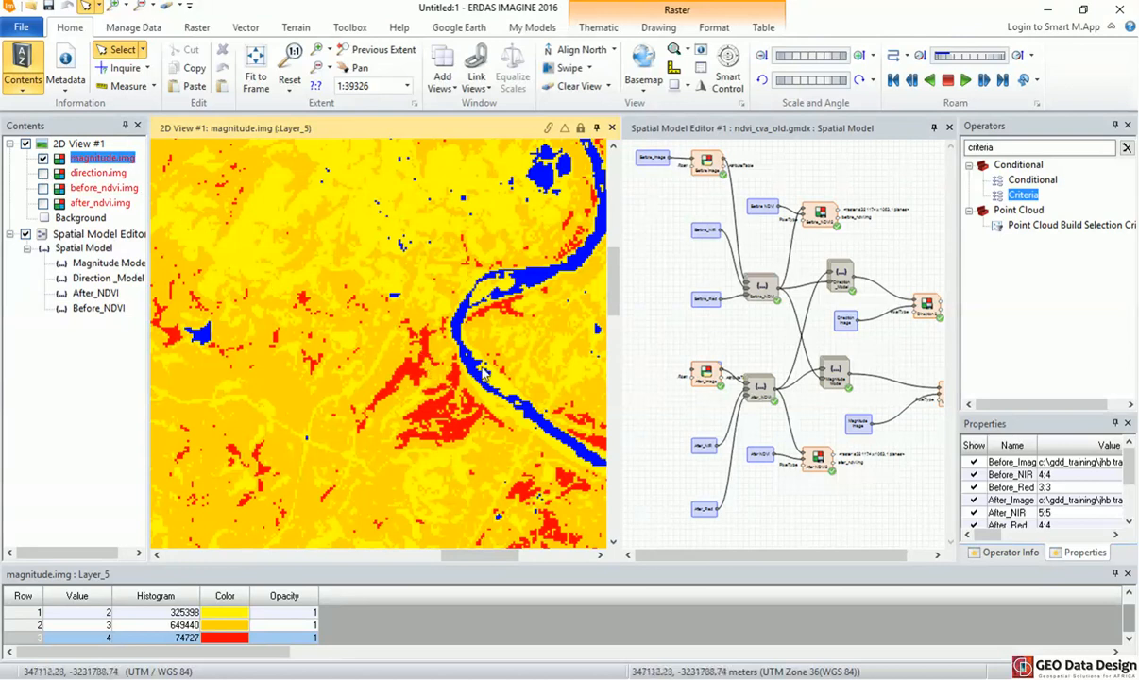
{"action": "scroll", "coordinate": [483, 375], "scroll_direction": "down", "scroll_amount": 8}
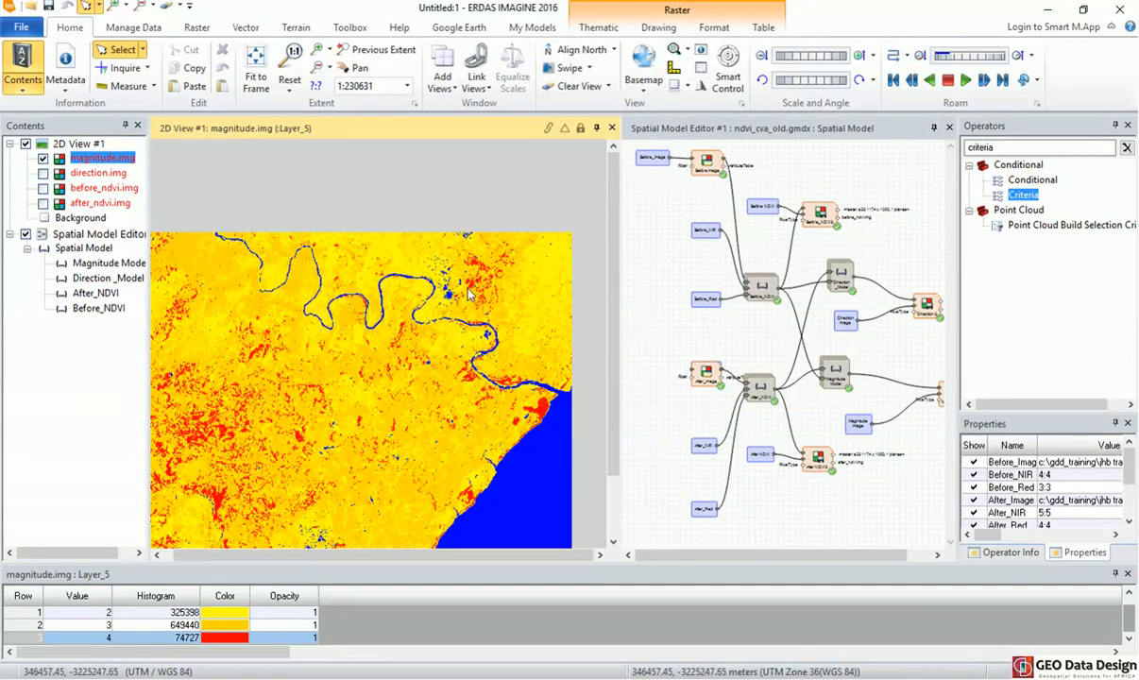
{"action": "right_click", "coordinate": [417, 189]}
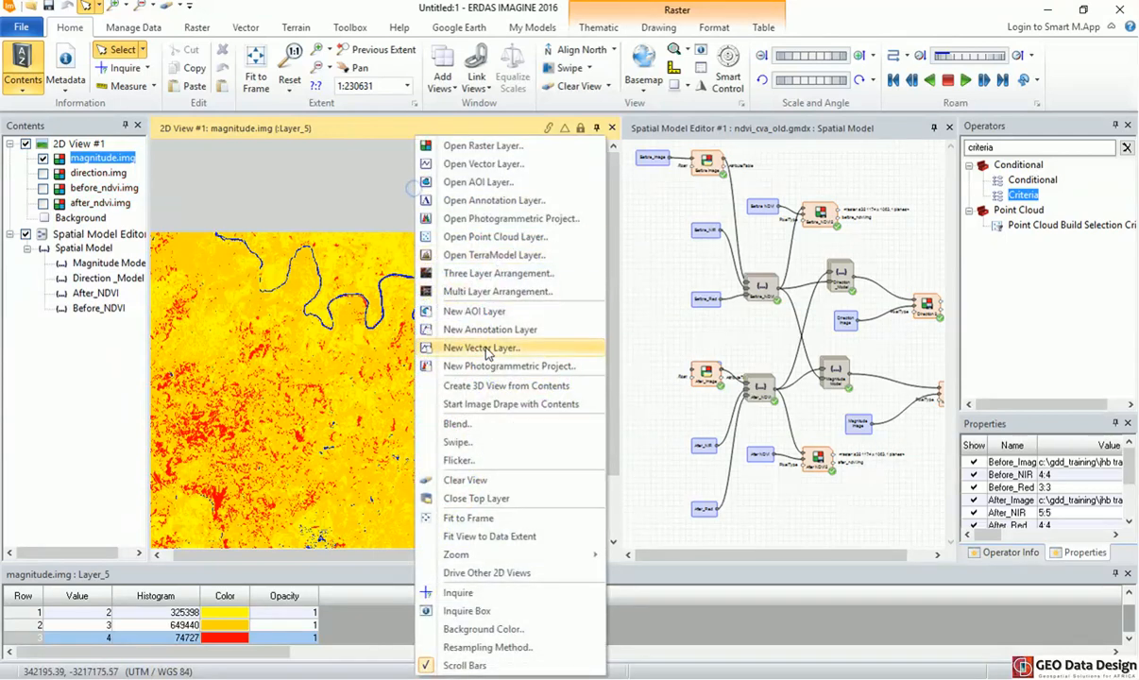
{"action": "left_click", "coordinate": [467, 525]}
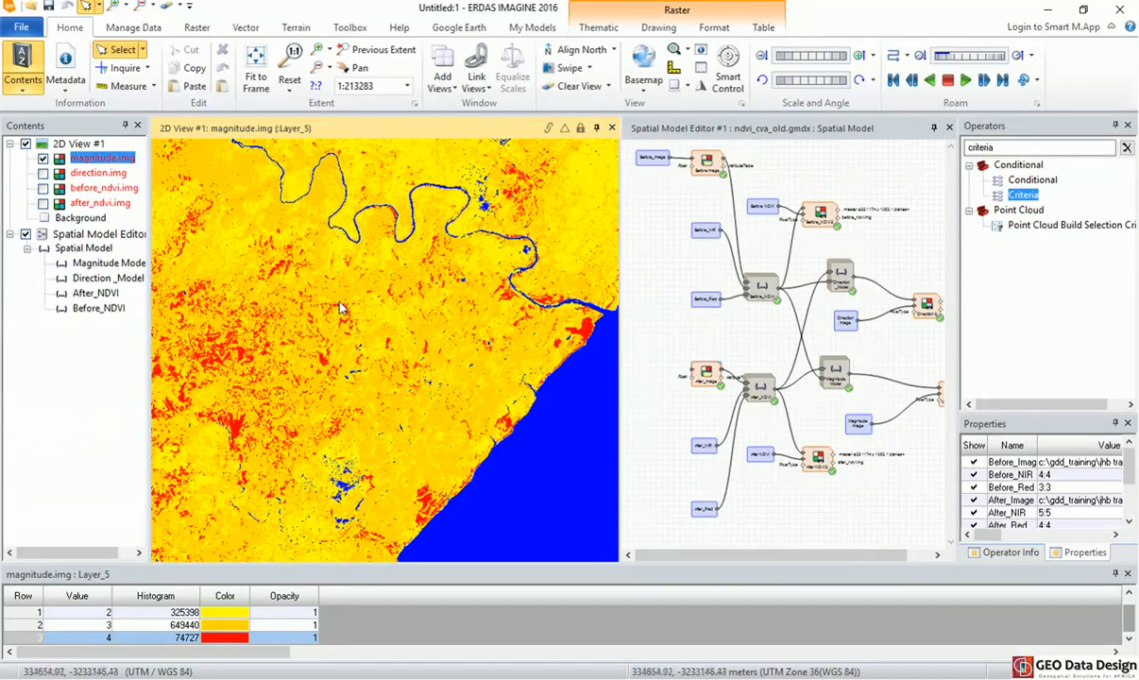
{"action": "right_click", "coordinate": [396, 300]}
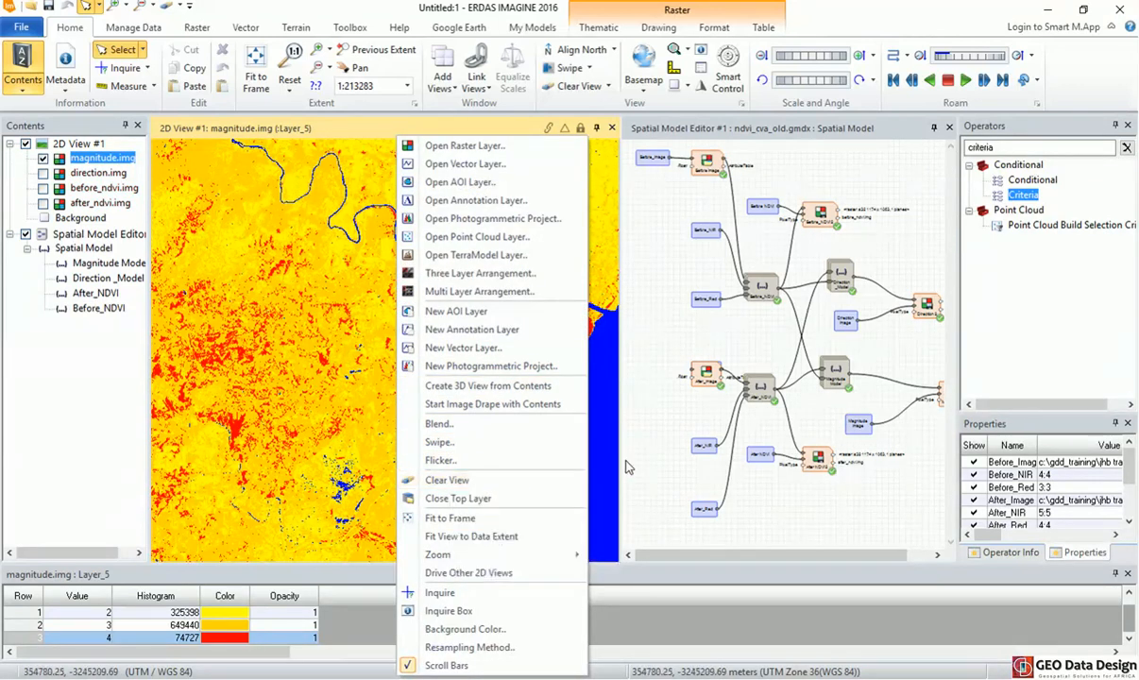
Save the spatial model as ndvi_cva_v4.gmdx in the social media folder.
{"action": "left_click", "coordinate": [657, 296]}
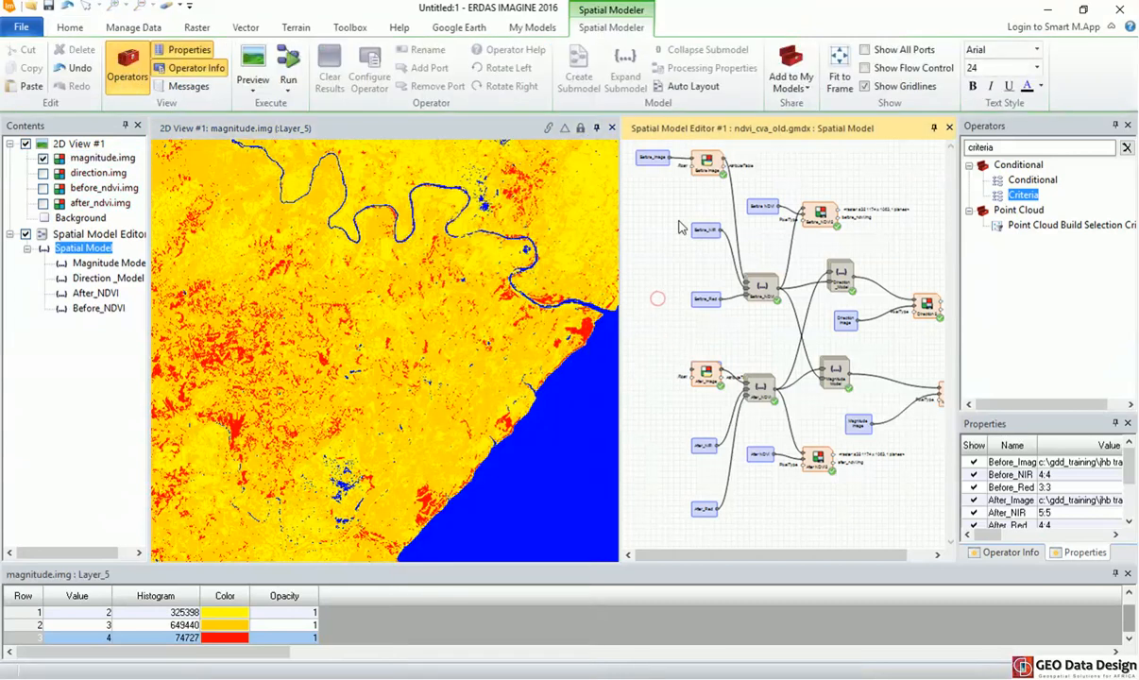
{"action": "left_click", "coordinate": [64, 31]}
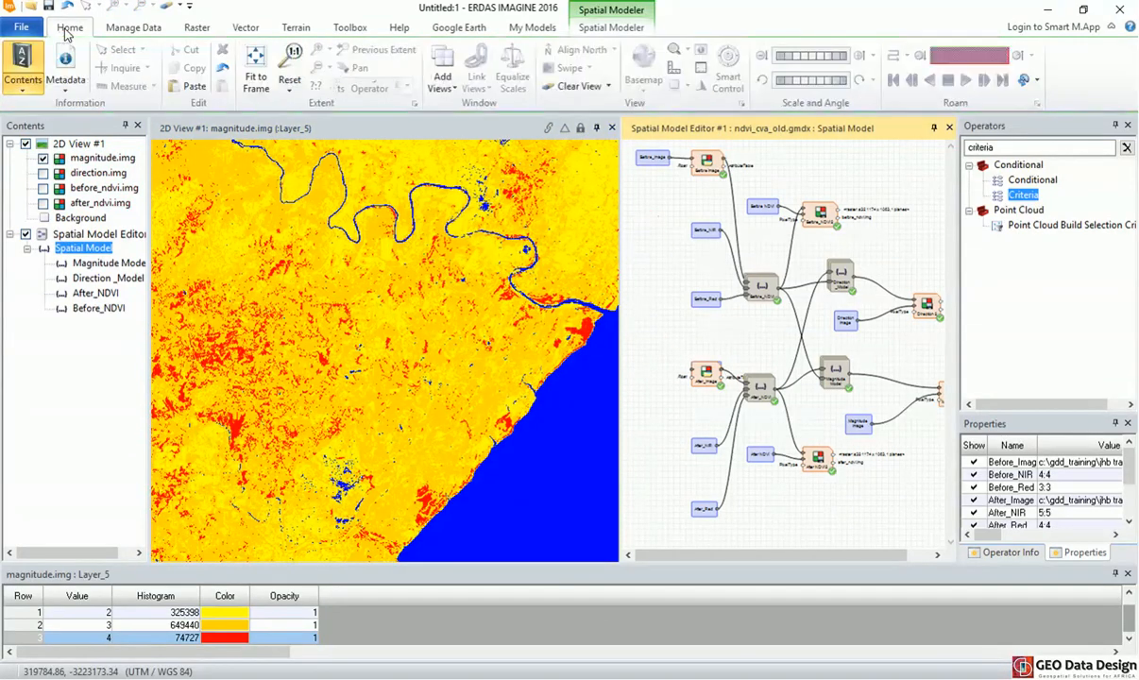
{"action": "left_click", "coordinate": [26, 31]}
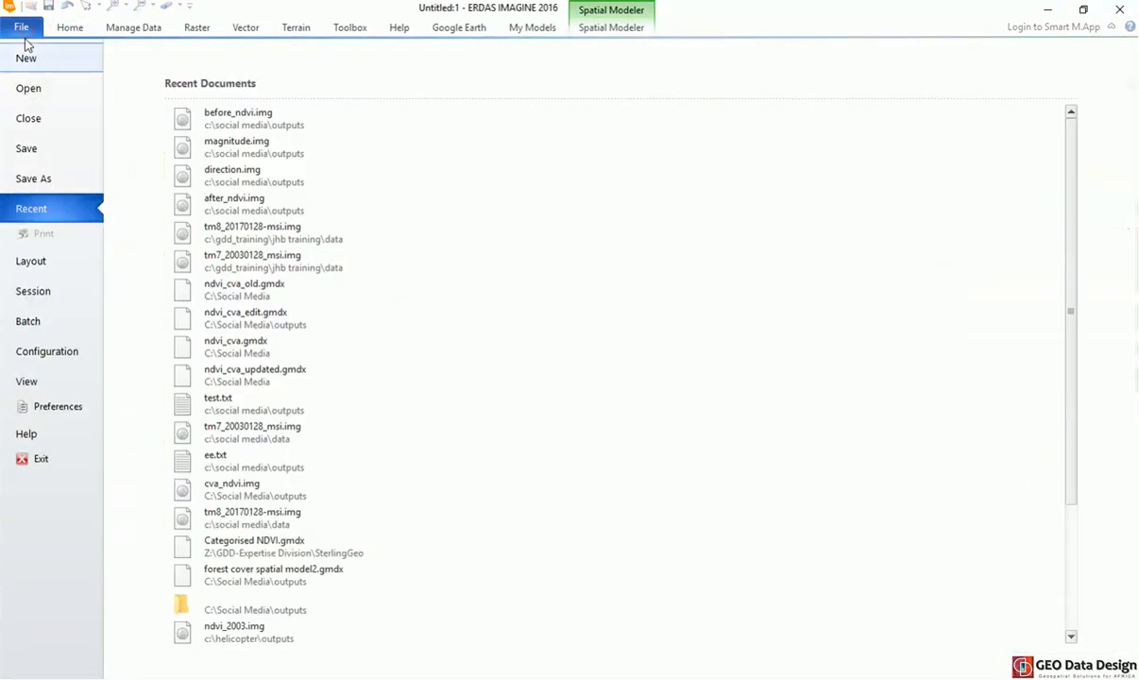
{"action": "left_click", "coordinate": [45, 182]}
{"action": "left_click", "coordinate": [212, 123]}
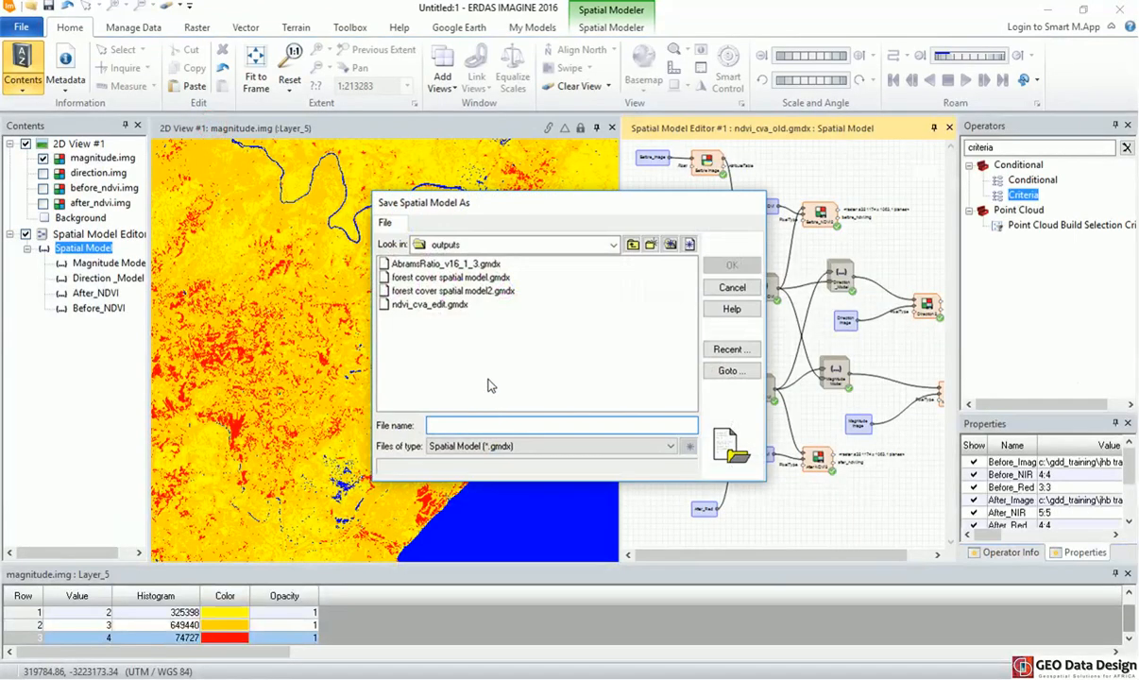
{"action": "left_click", "coordinate": [631, 245]}
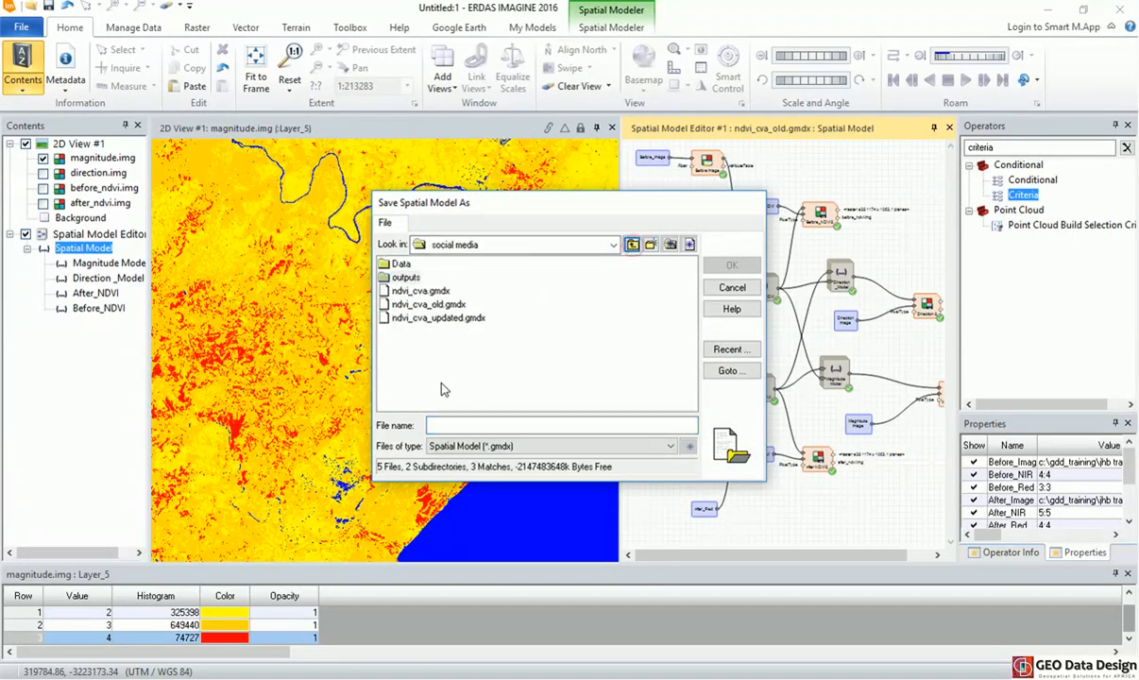
{"action": "left_click", "coordinate": [426, 318]}
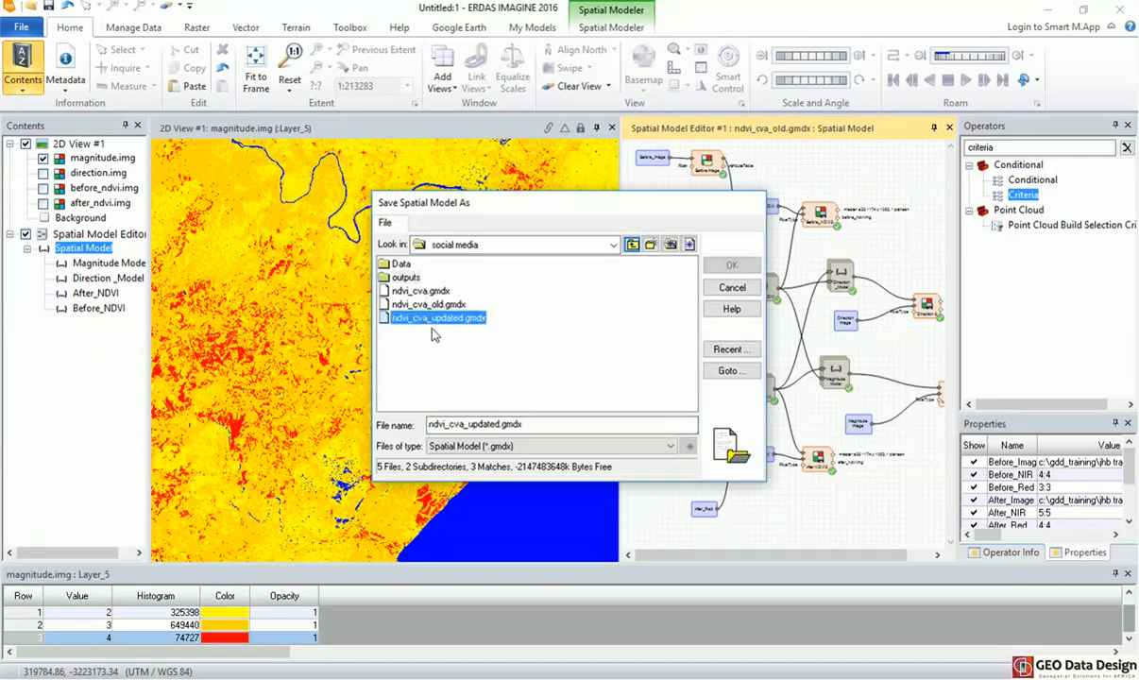
{"action": "left_click", "coordinate": [501, 424]}
{"action": "key", "text": "BackSpace"}
{"action": "key", "text": "BackSpace"}
{"action": "key", "text": "BackSpace"}
{"action": "key", "text": "BackSpace"}
{"action": "key", "text": "BackSpace"}
{"action": "key", "text": "BackSpace"}
{"action": "key", "text": "BackSpace"}
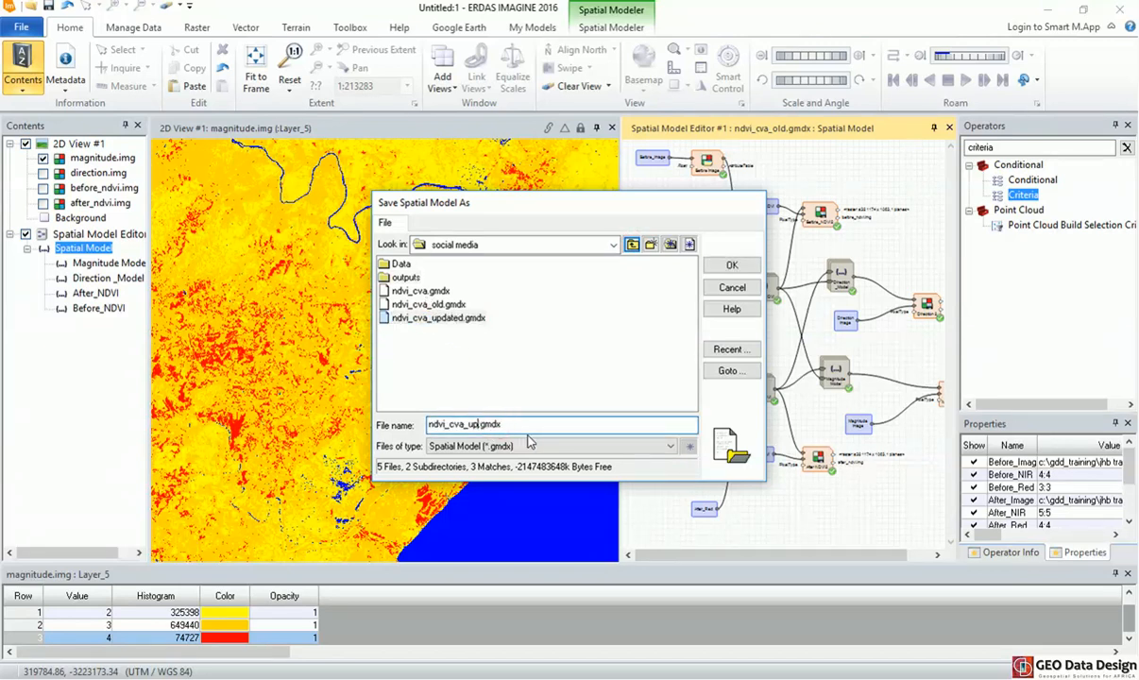
{"action": "type", "text": "v4"}
{"action": "left_click", "coordinate": [730, 265]}
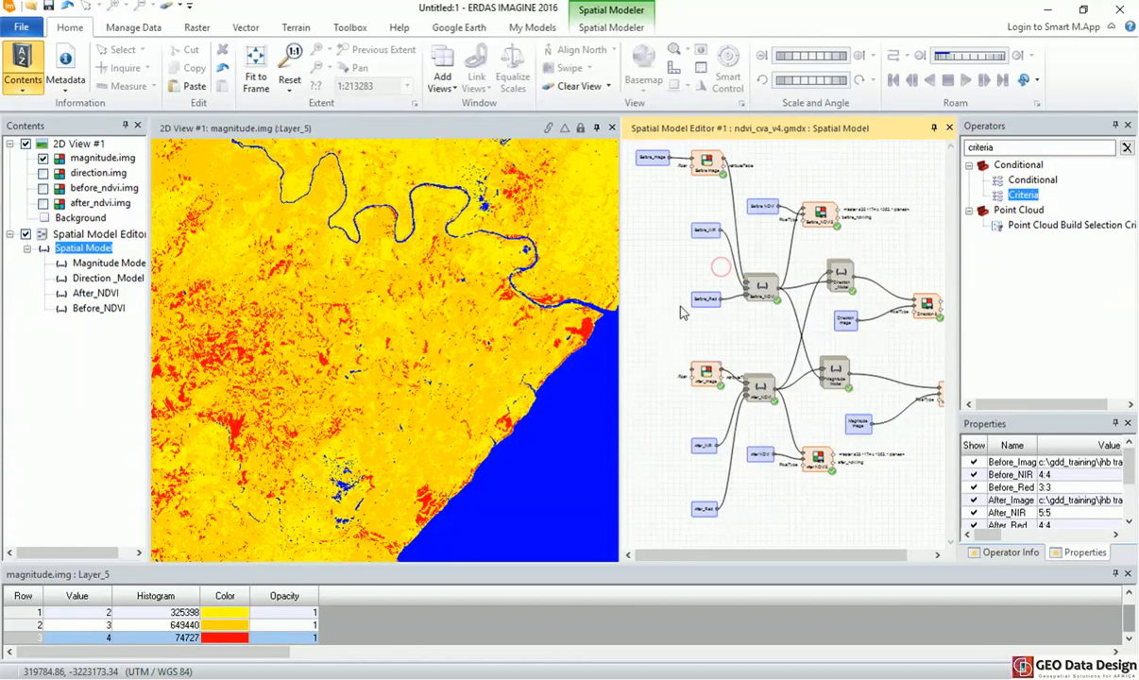